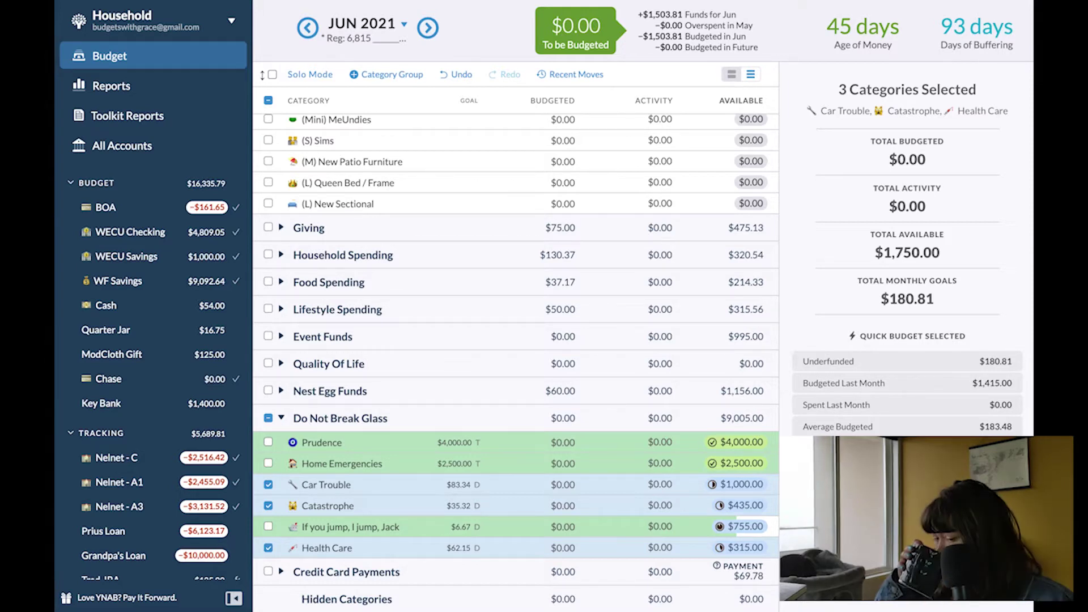
In WECU Checking, correct the Creative Circle inflow to $1,517.69 and save it.
click(268, 100)
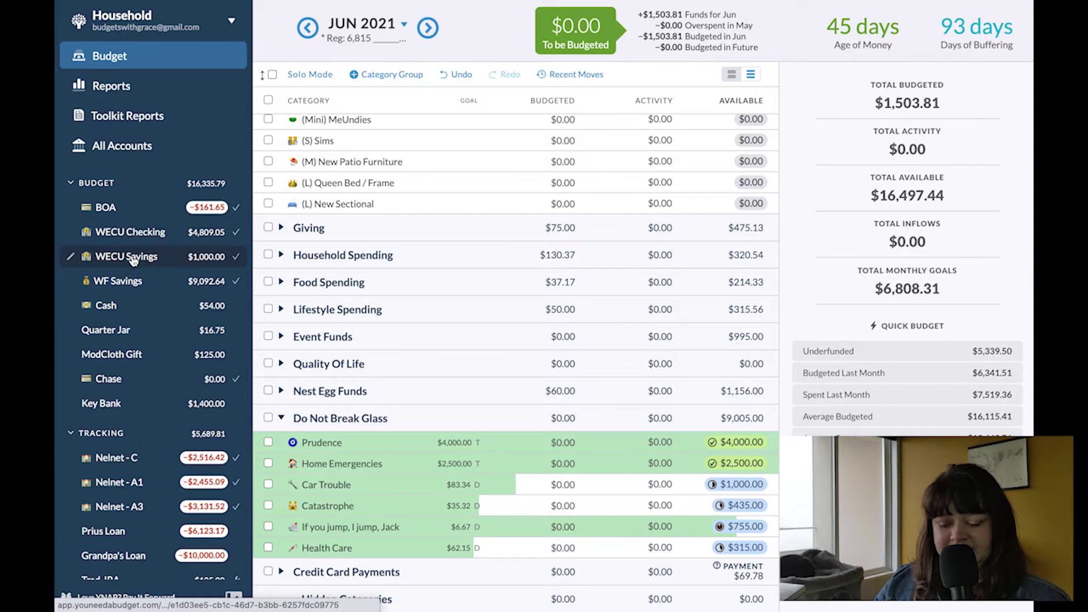
click(133, 259)
click(116, 234)
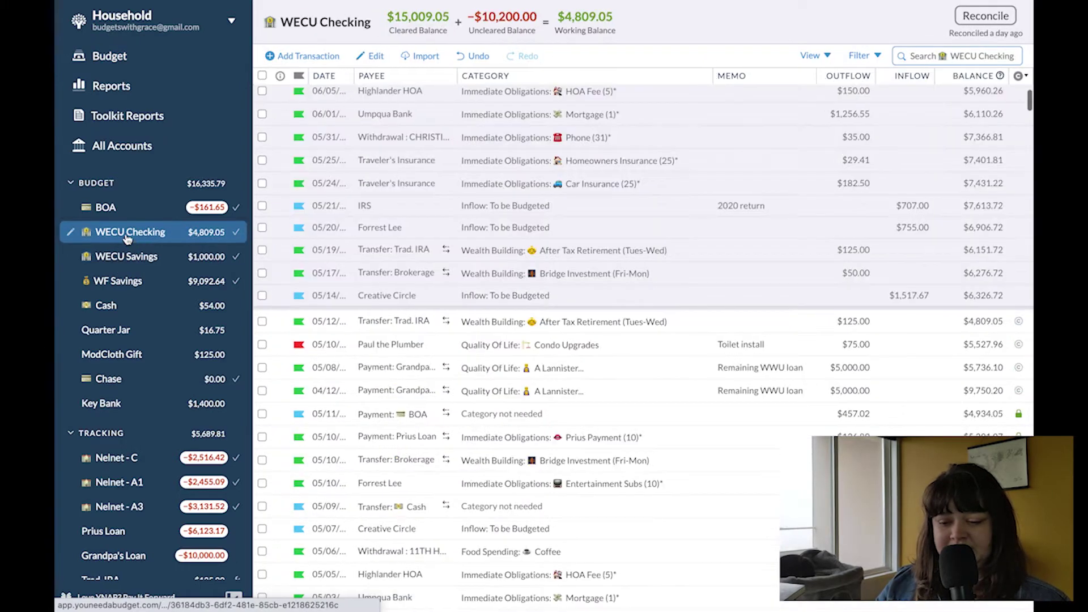
click(500, 296)
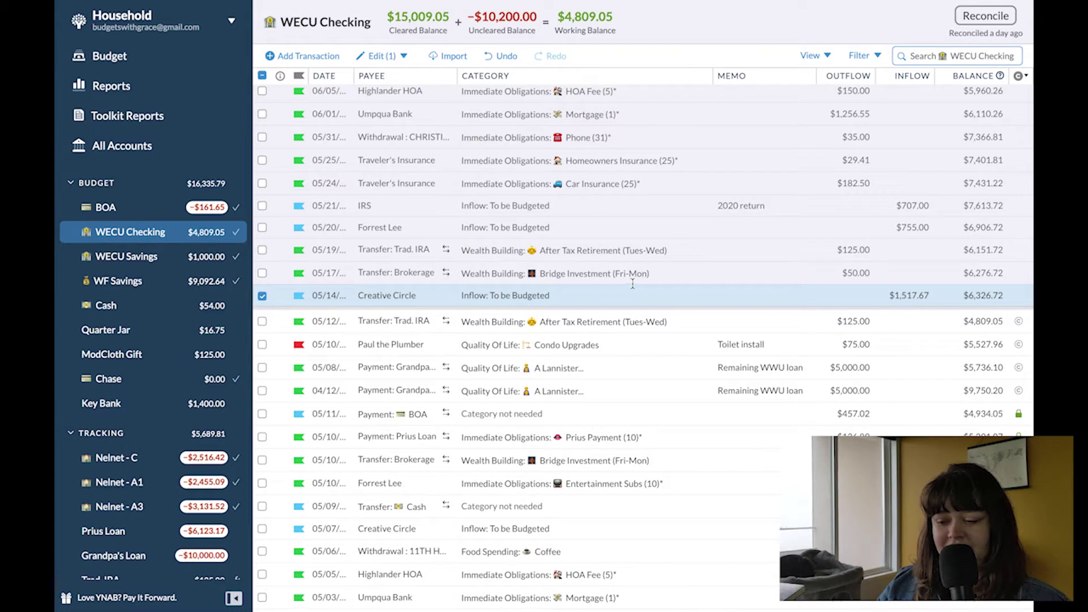
click(918, 296)
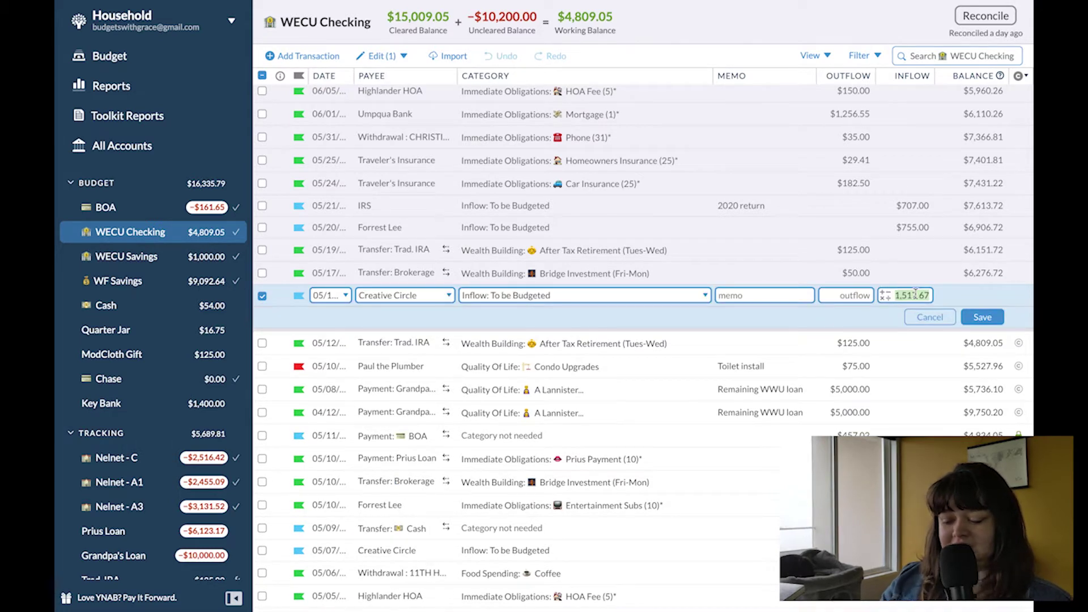
key(BackSpace)
text(9)
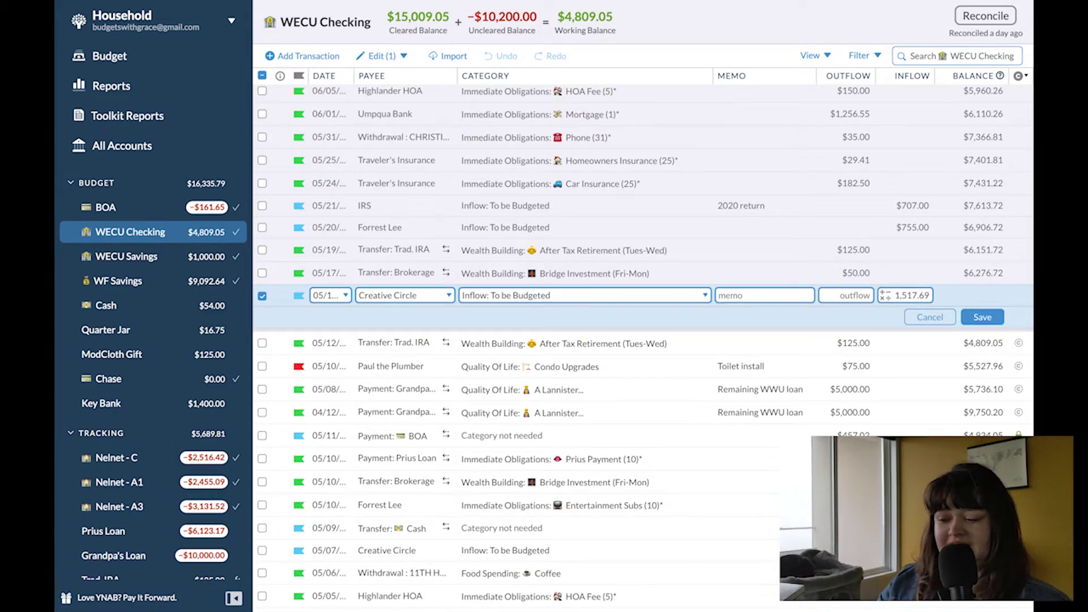
click(986, 318)
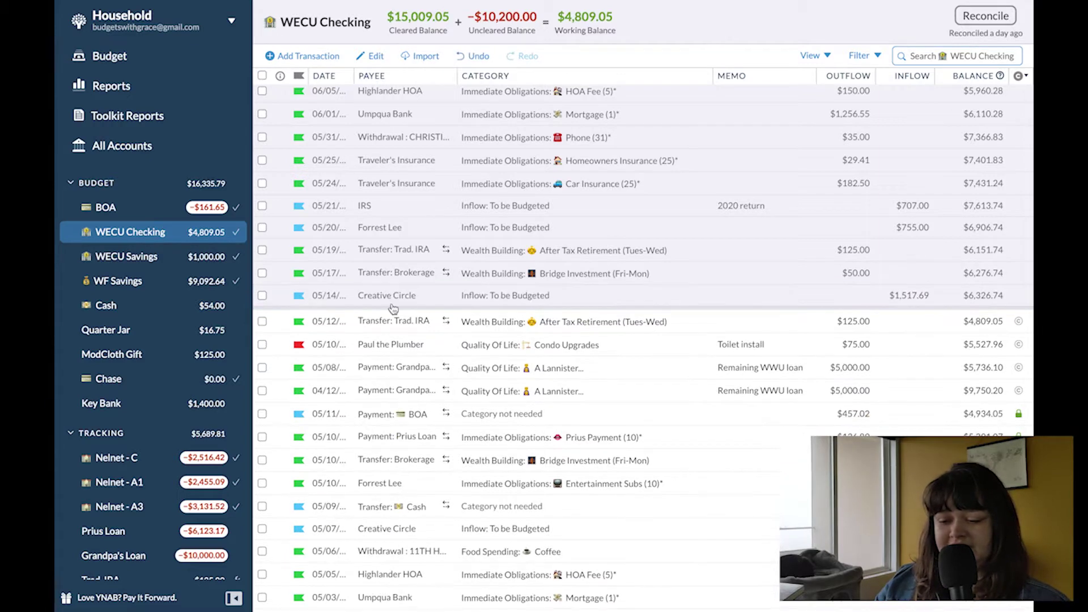
Enter the scheduled Creative Circle deposit now and return to the budget.
click(262, 295)
click(374, 56)
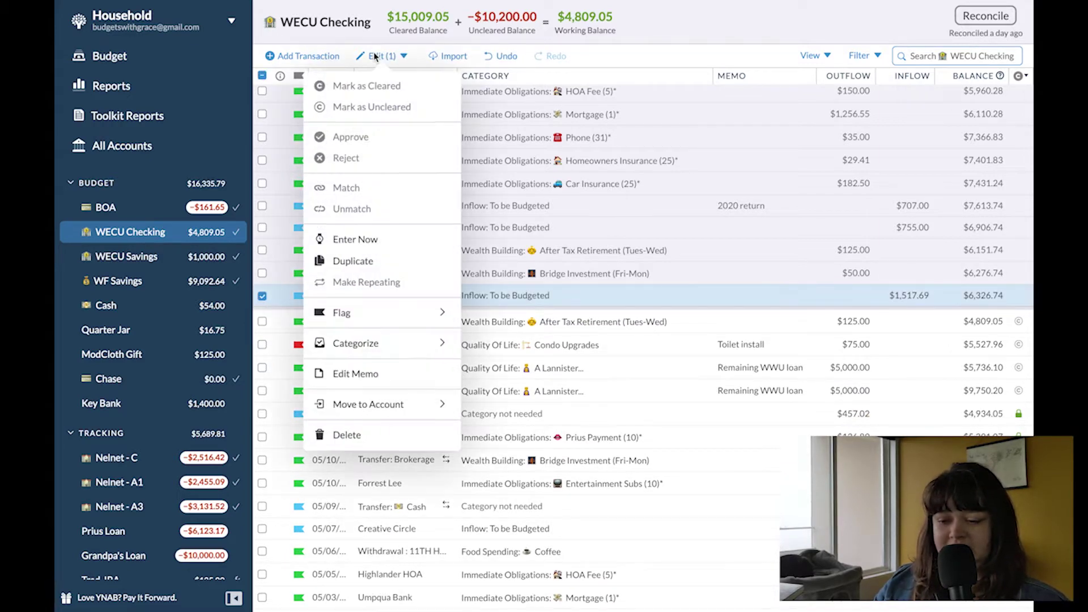
mouse_move(344, 404)
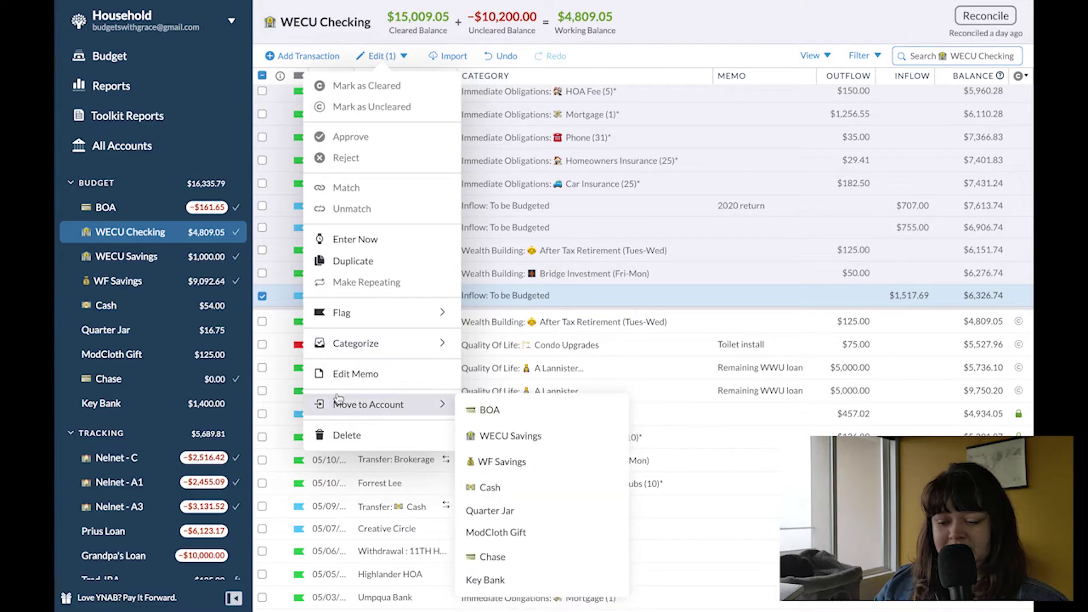
click(354, 239)
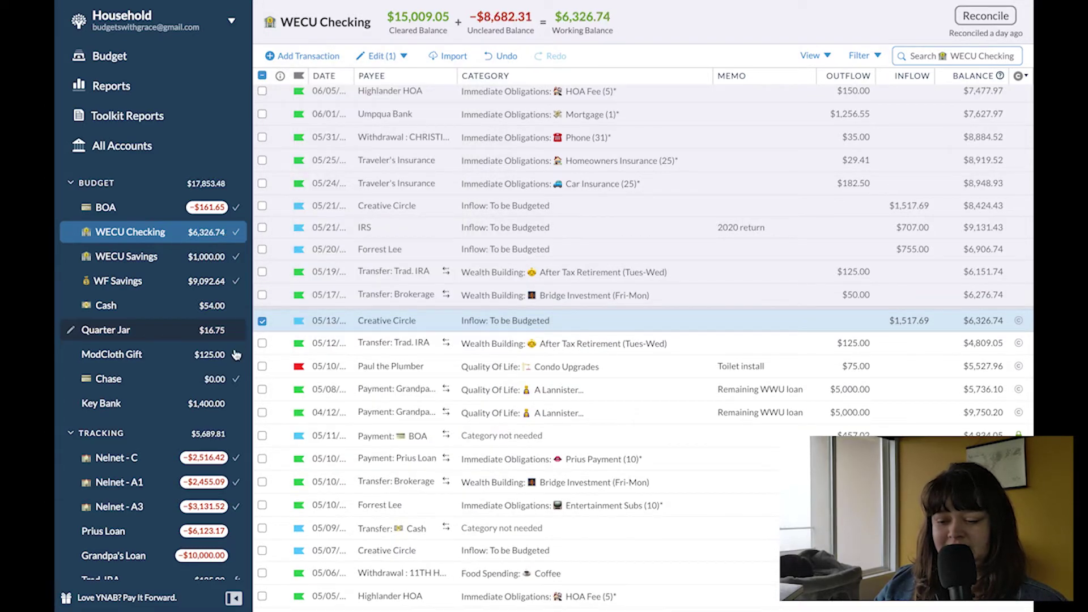
click(262, 321)
click(111, 62)
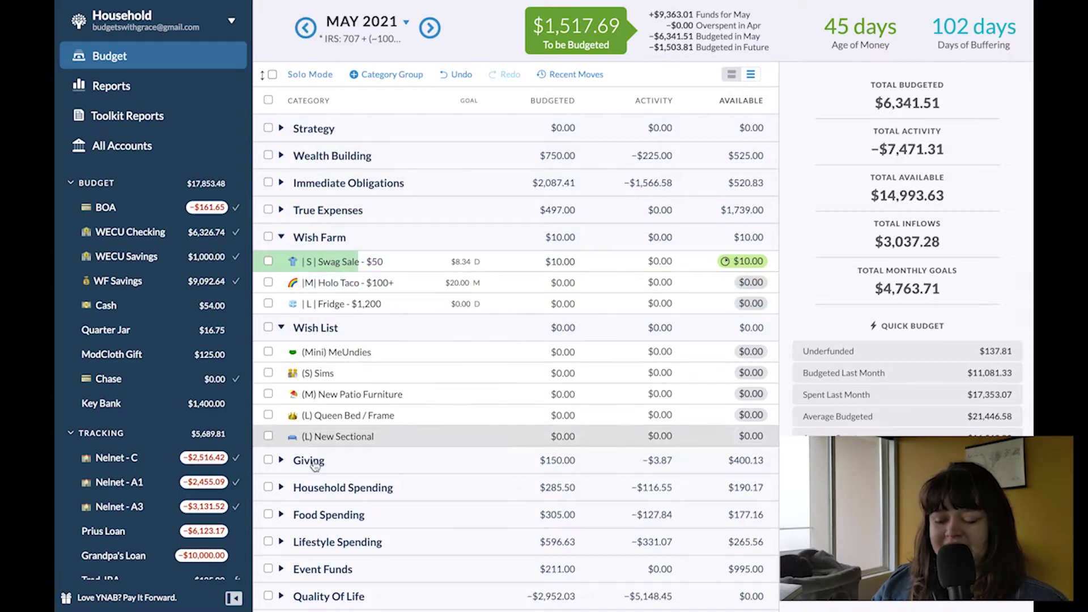
Expand Quality Of Life, review Condo Upgrades activity, then view the recent budget moves.
scroll(315, 471, down, 1)
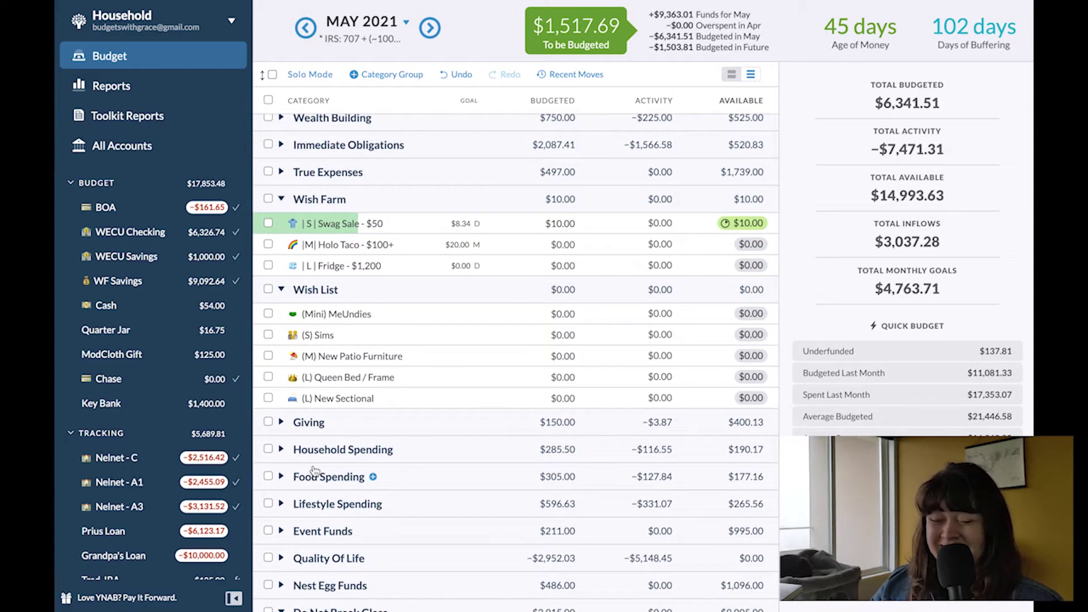
scroll(315, 479, down, 3)
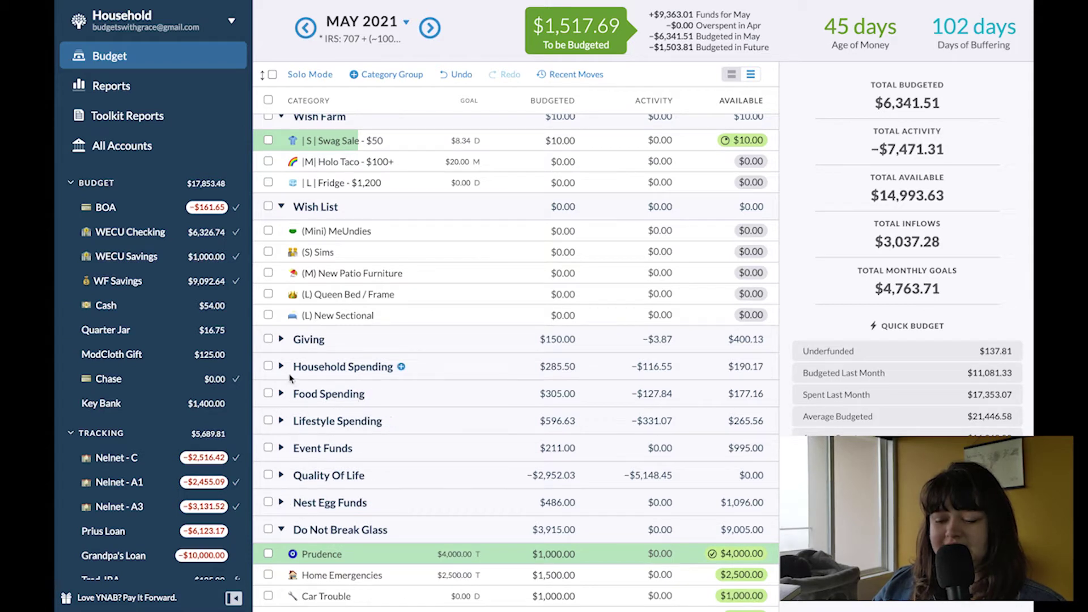
click(281, 476)
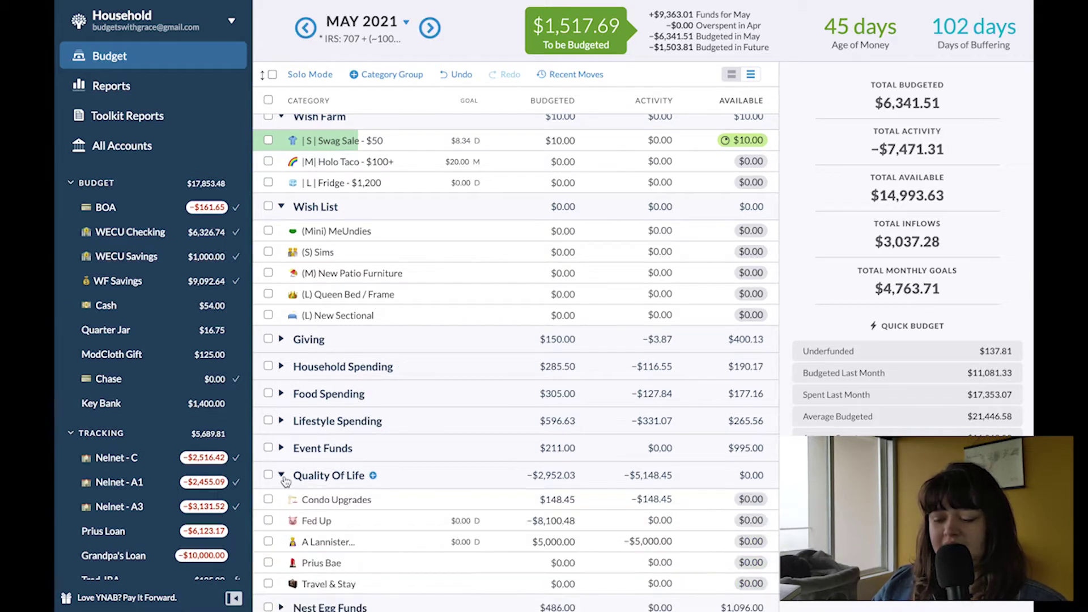
scroll(286, 481, down, 3)
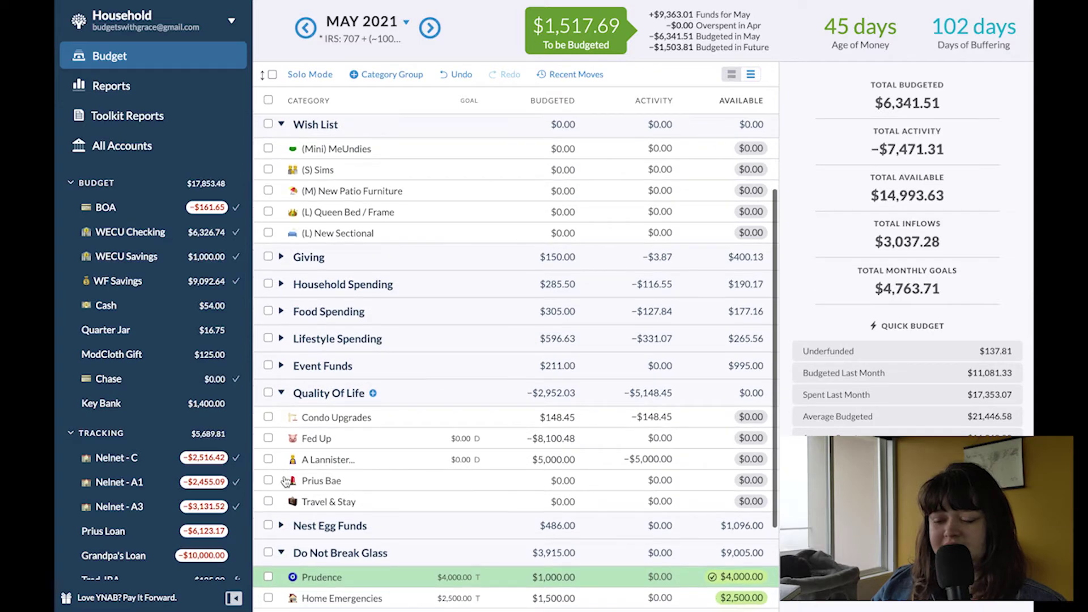
click(660, 418)
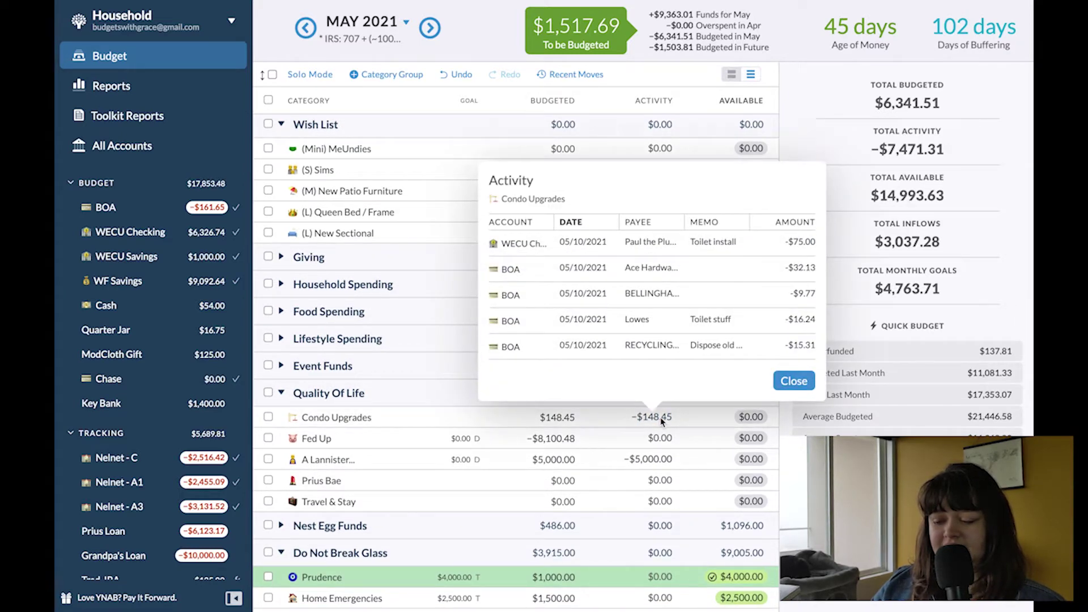
click(661, 417)
click(541, 77)
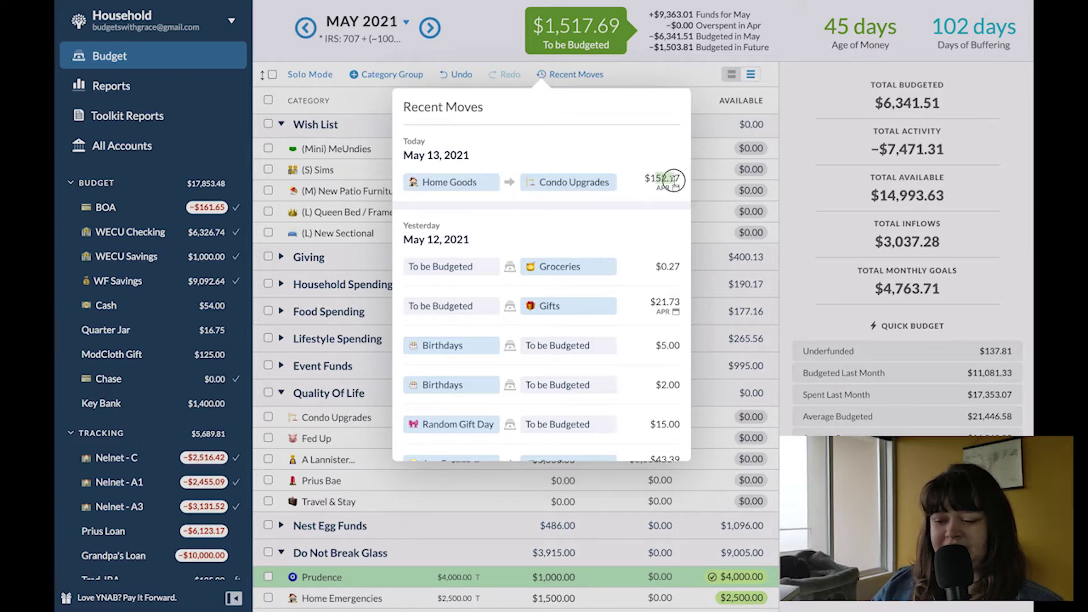
scroll(547, 209, down, 2)
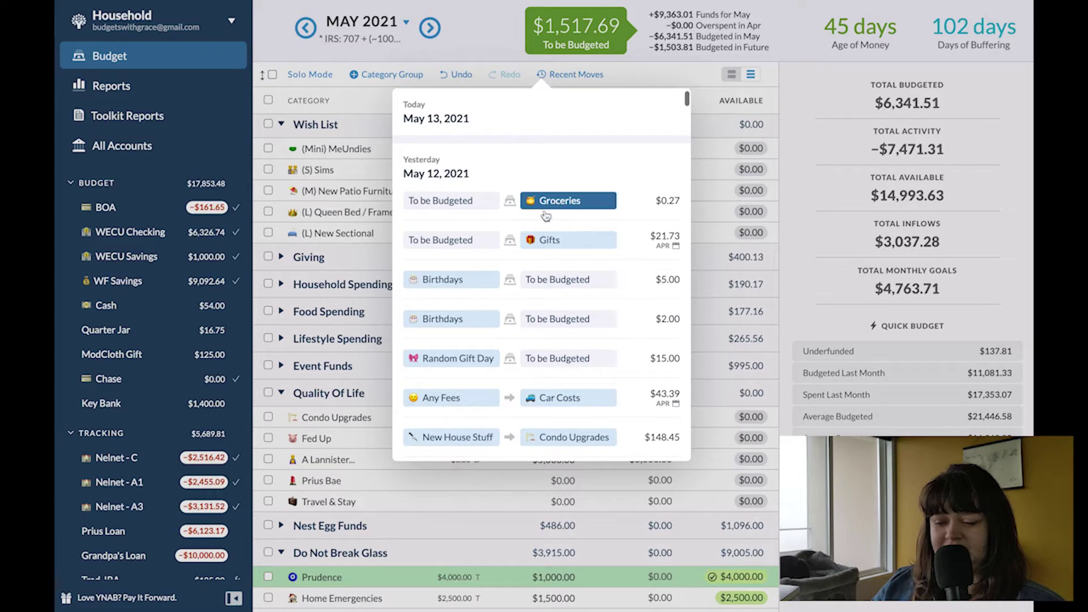
scroll(506, 294, down, 3)
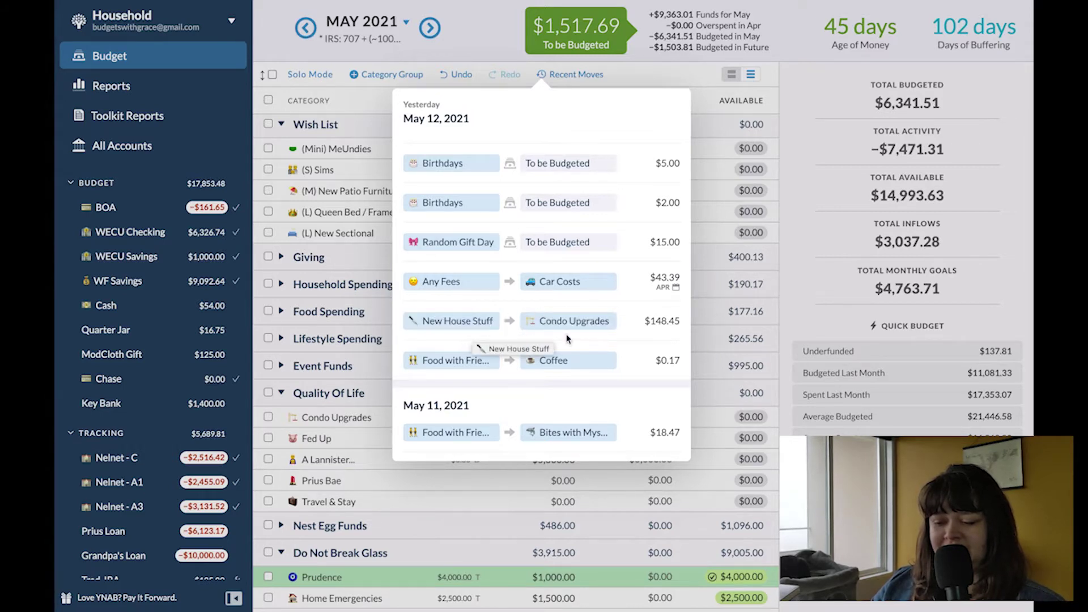
scroll(543, 328, down, 5)
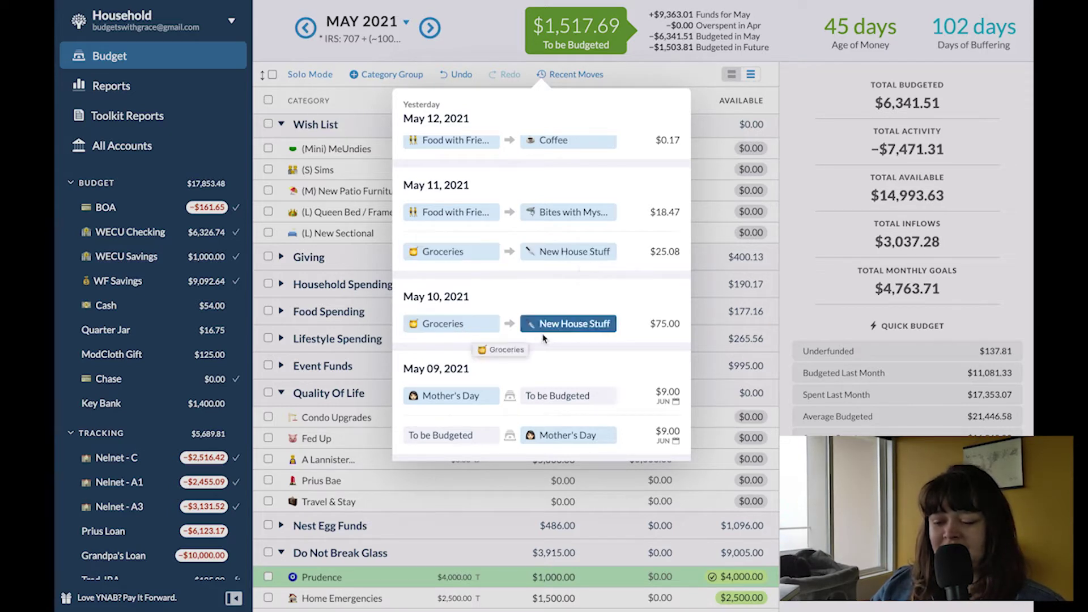
scroll(548, 333, down, 2)
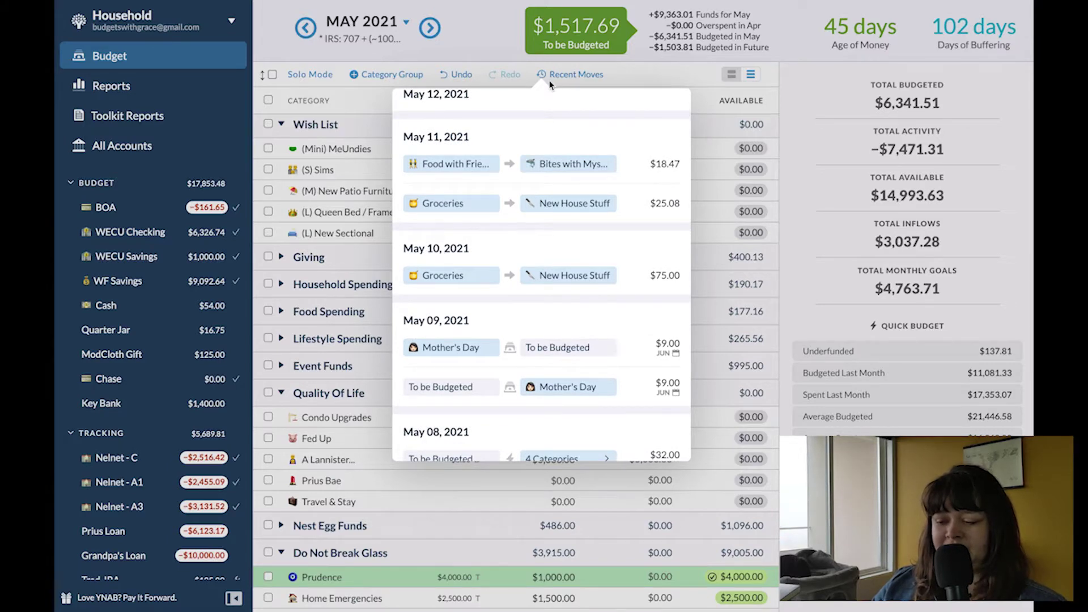
click(743, 289)
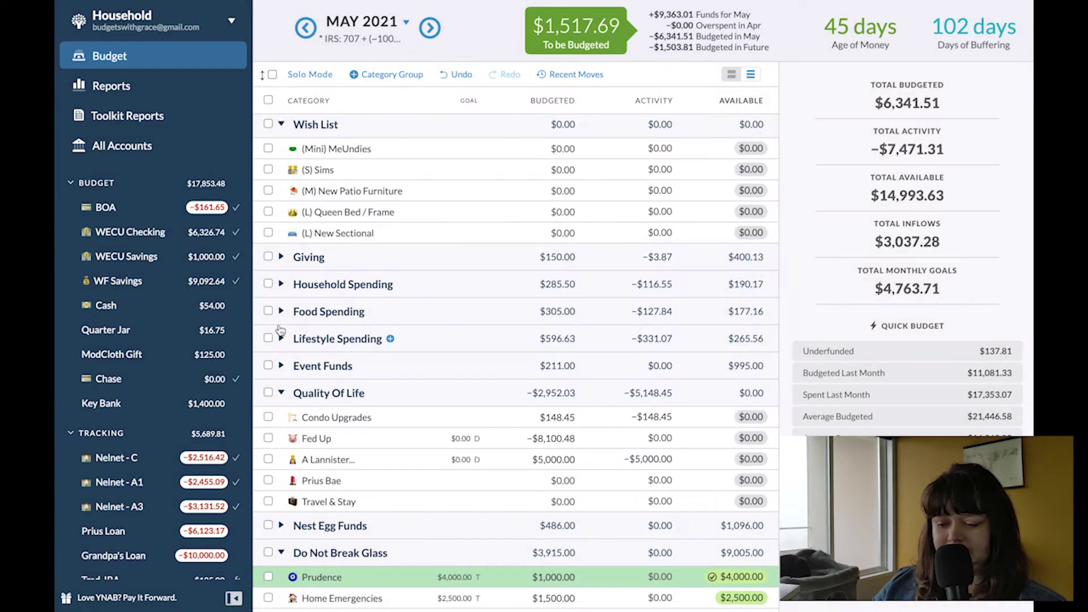
Raise the Groceries budget from 190.19 to $290.00 in Household Spending.
click(280, 285)
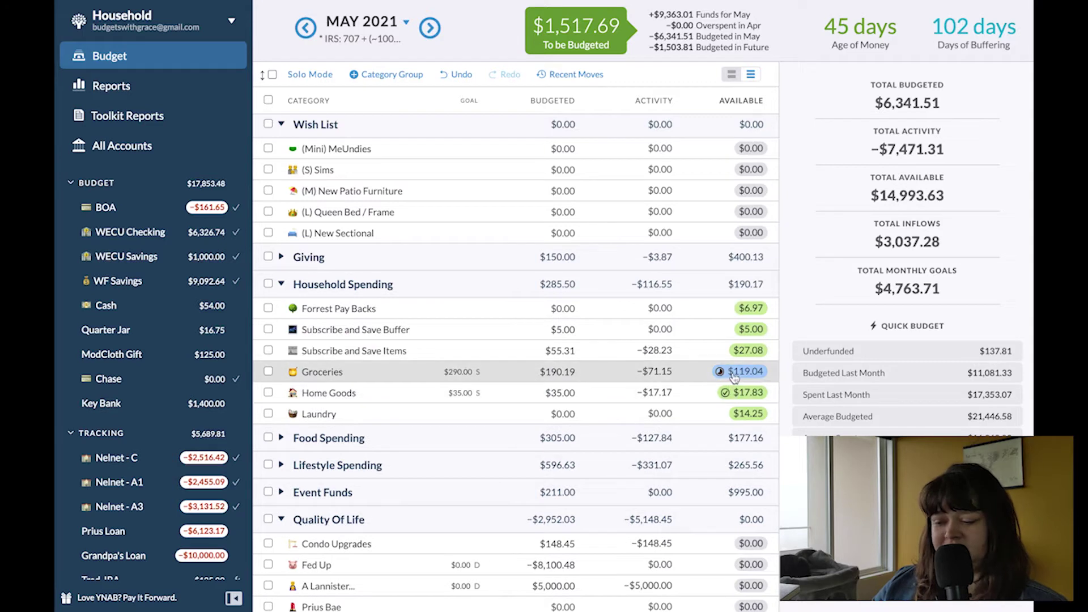
click(569, 372)
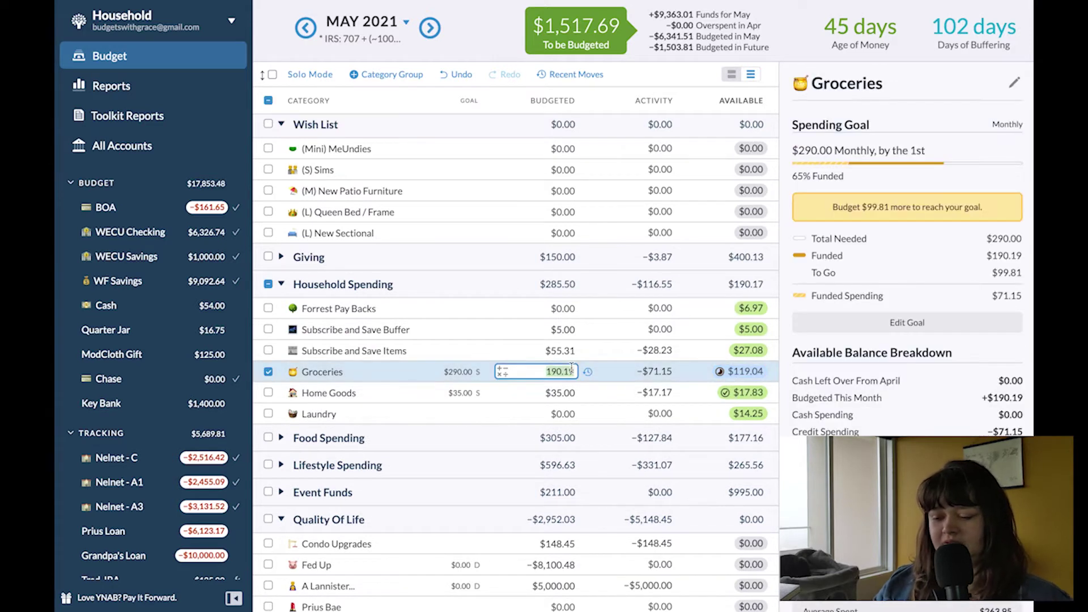
click(571, 372)
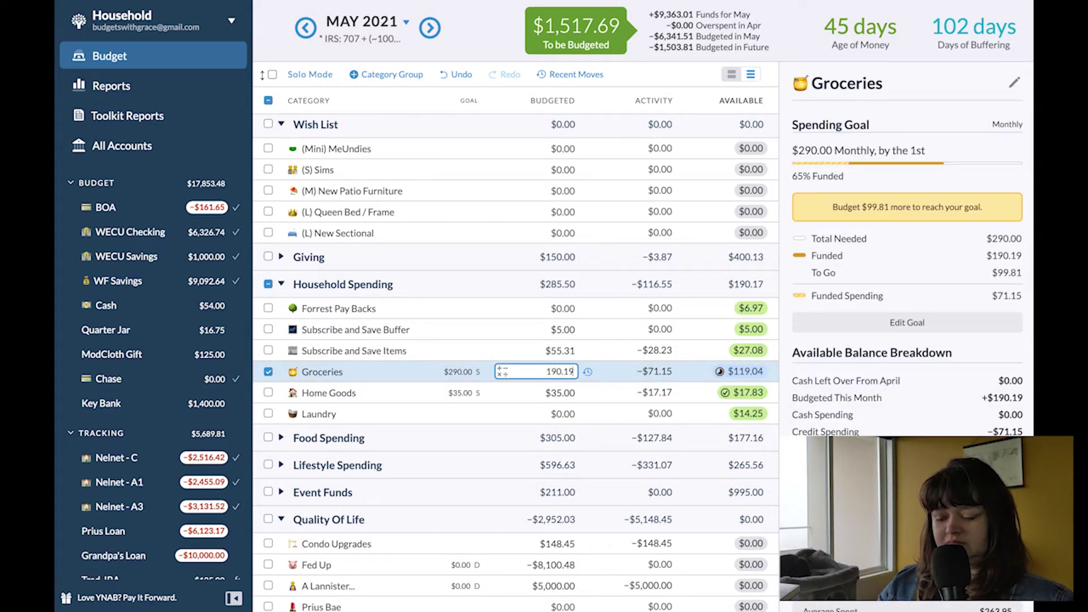
text(+1)
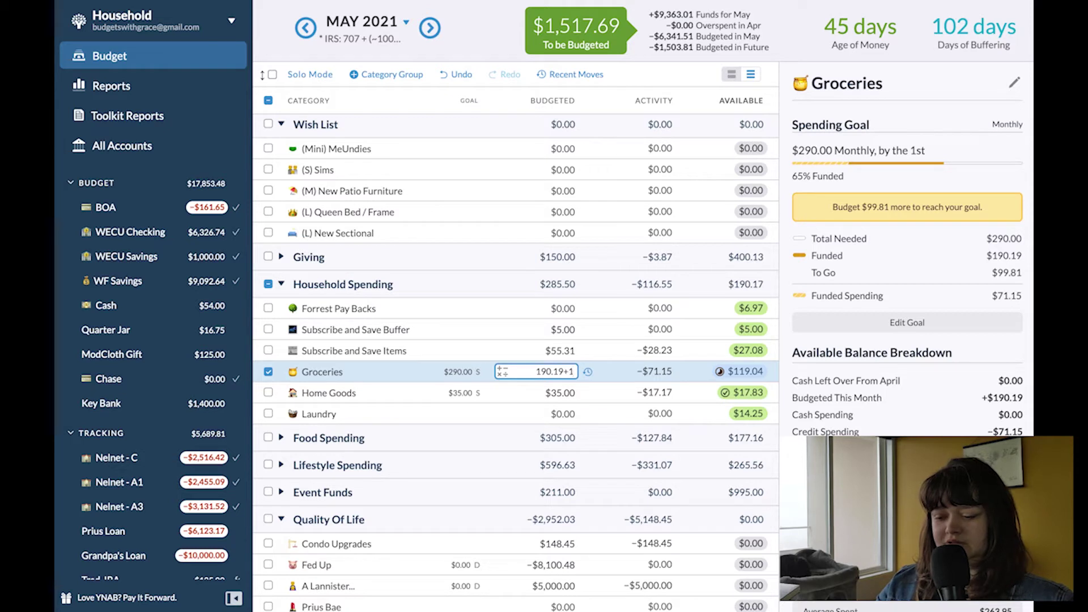
text(00)
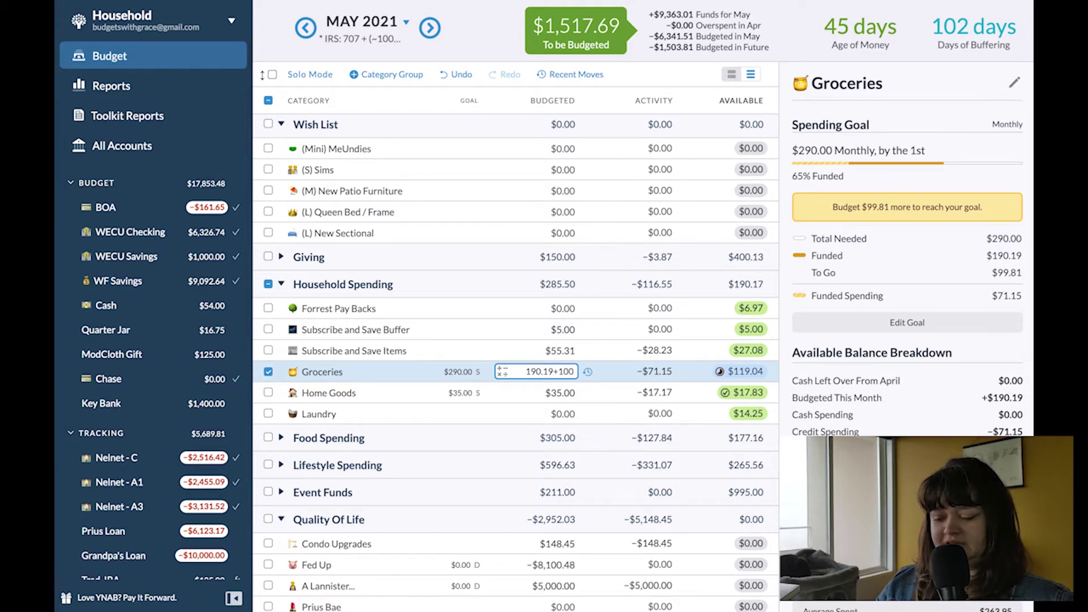
text(-.19)
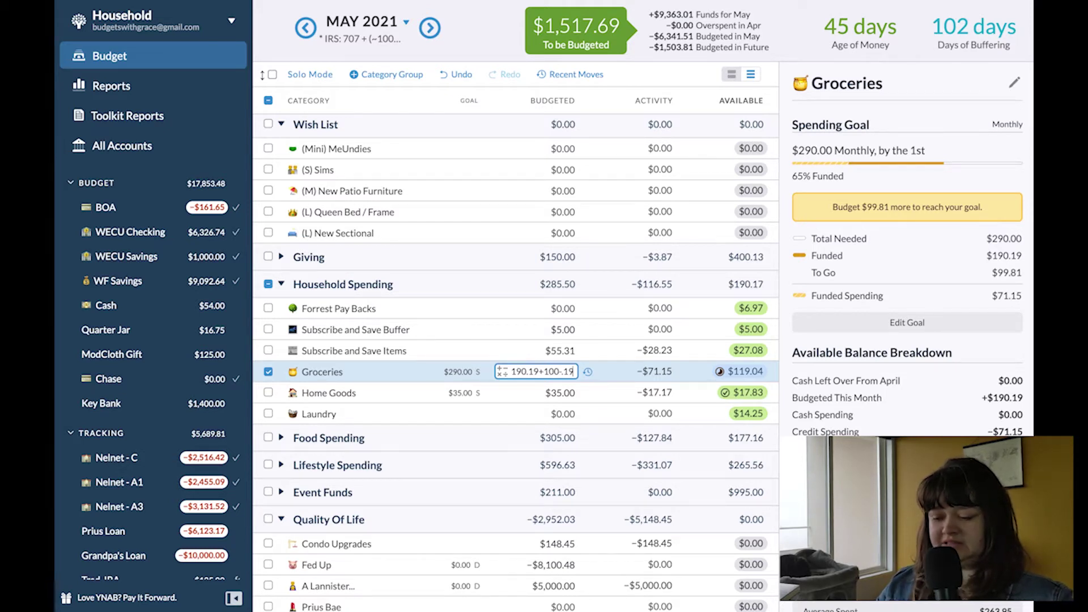
key(Return)
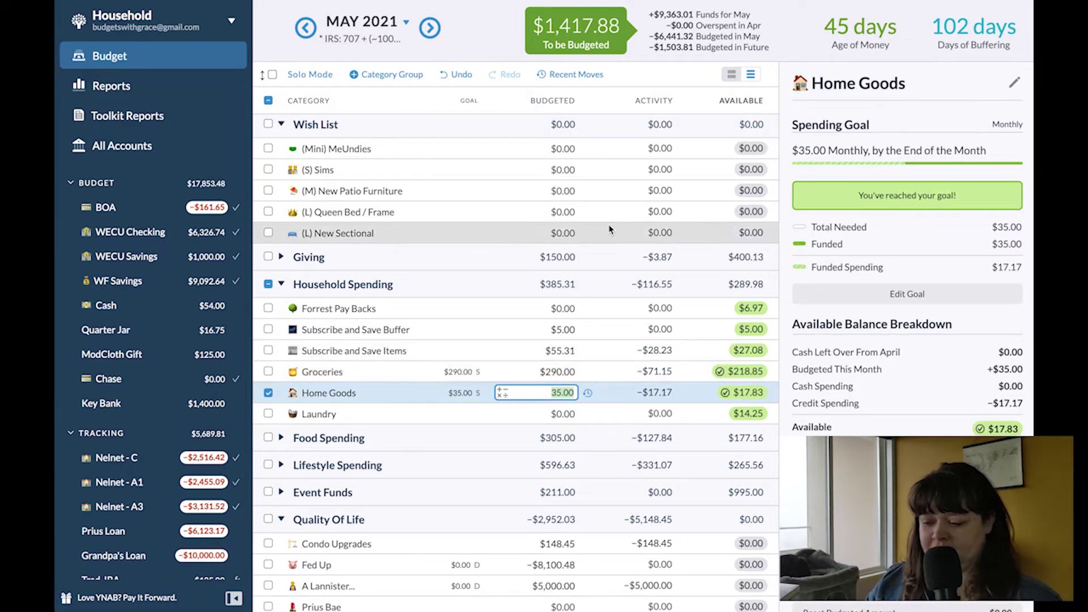
Collapse the Household Spending, Wish List and Quality Of Life groups.
click(268, 285)
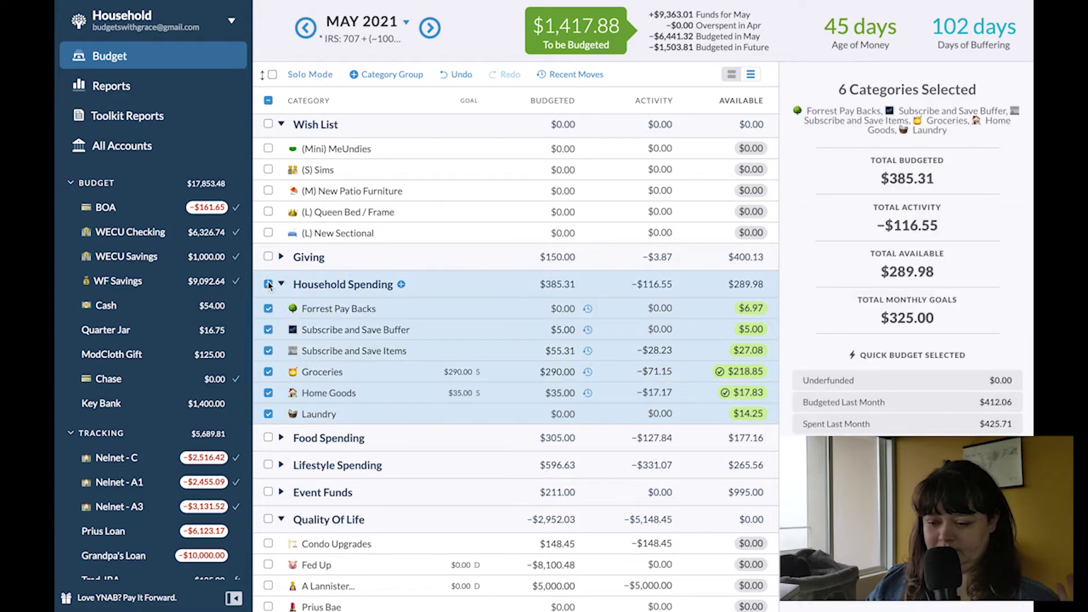
click(269, 284)
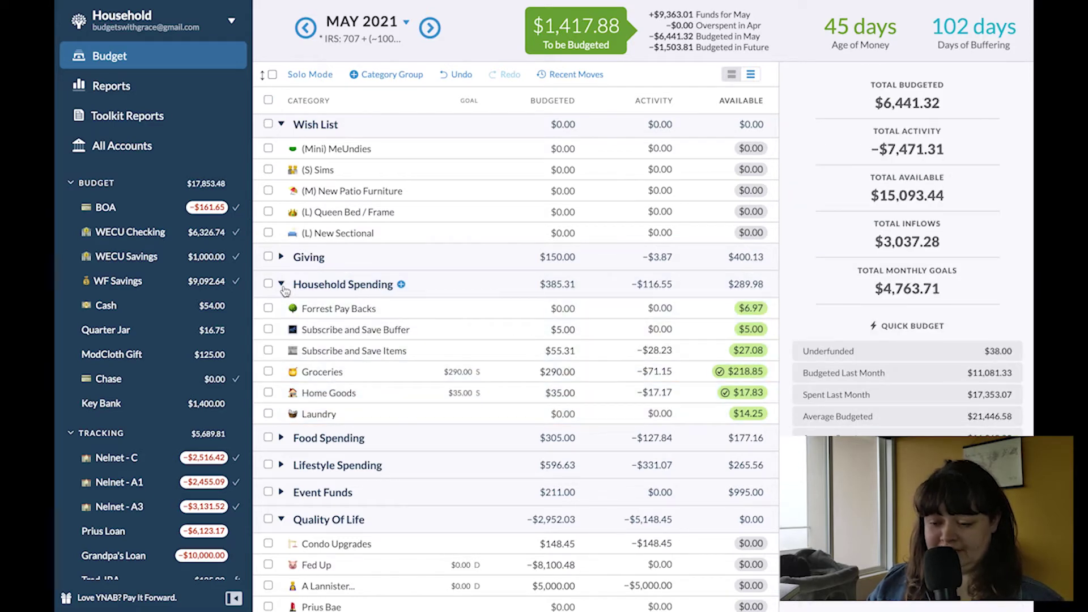
click(281, 285)
click(280, 124)
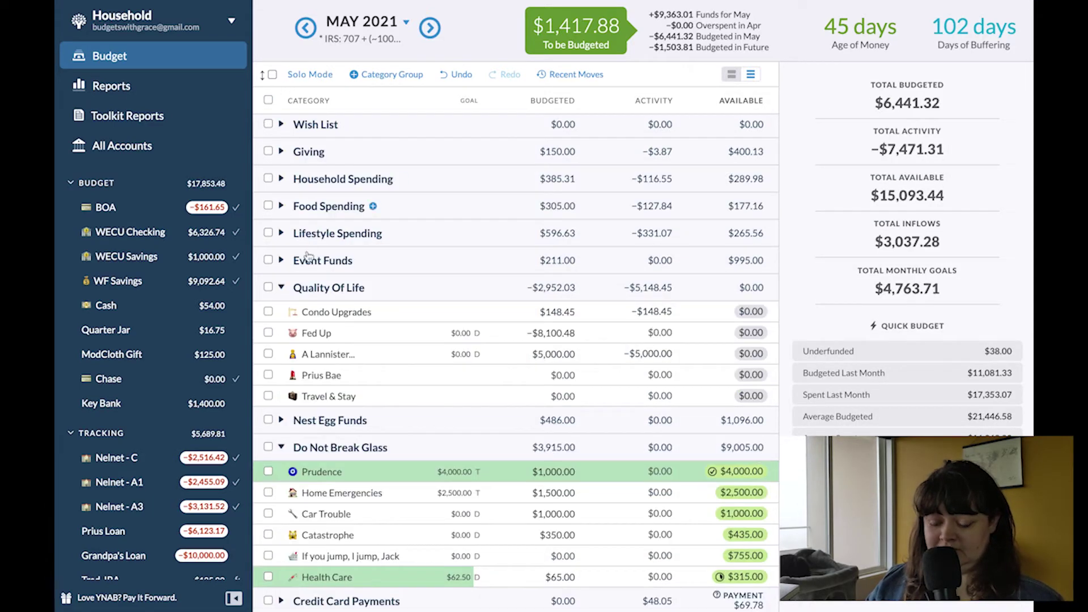
click(281, 287)
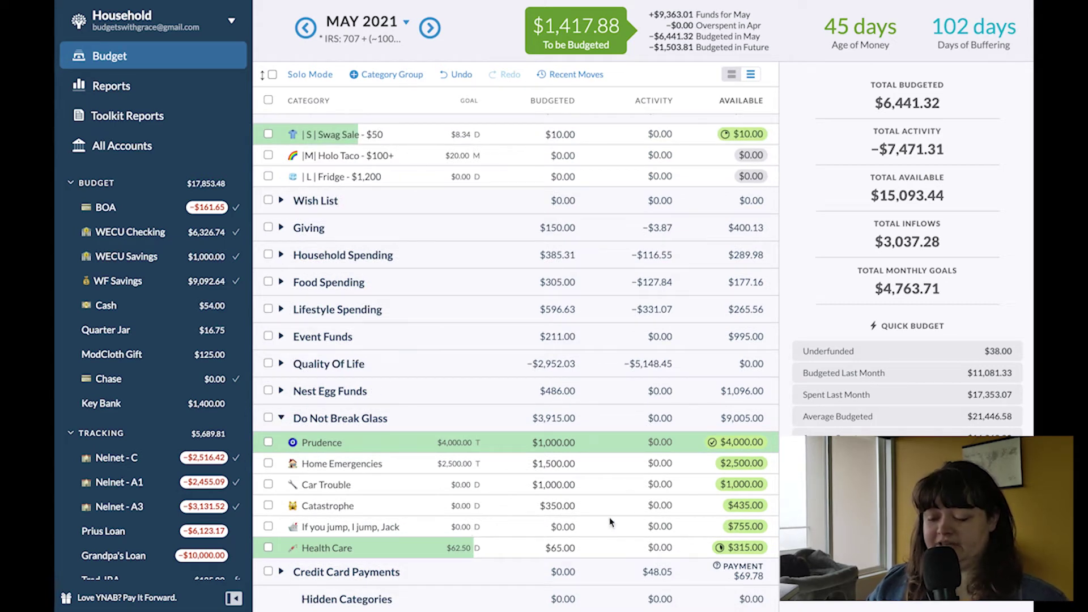
Move the $755 from If you jump, I jump, Jack to To be Budgeted.
click(731, 538)
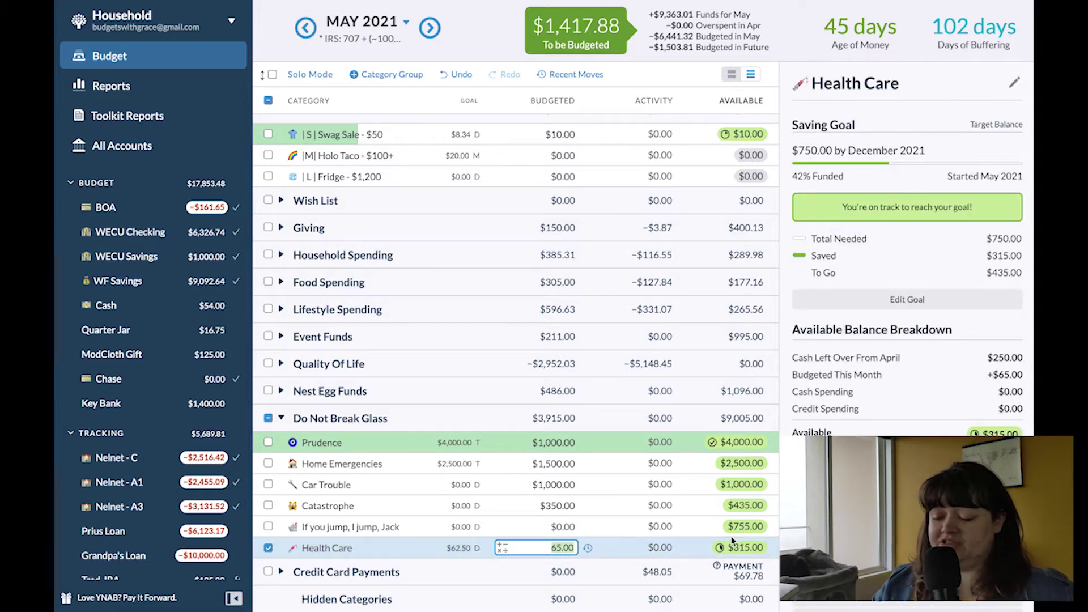
click(731, 529)
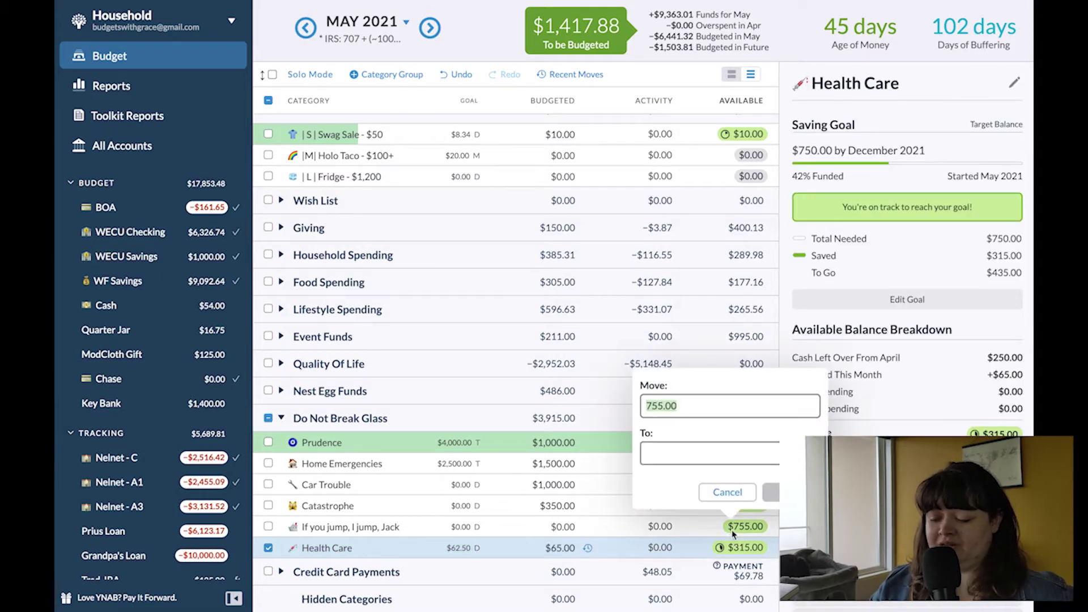
click(668, 460)
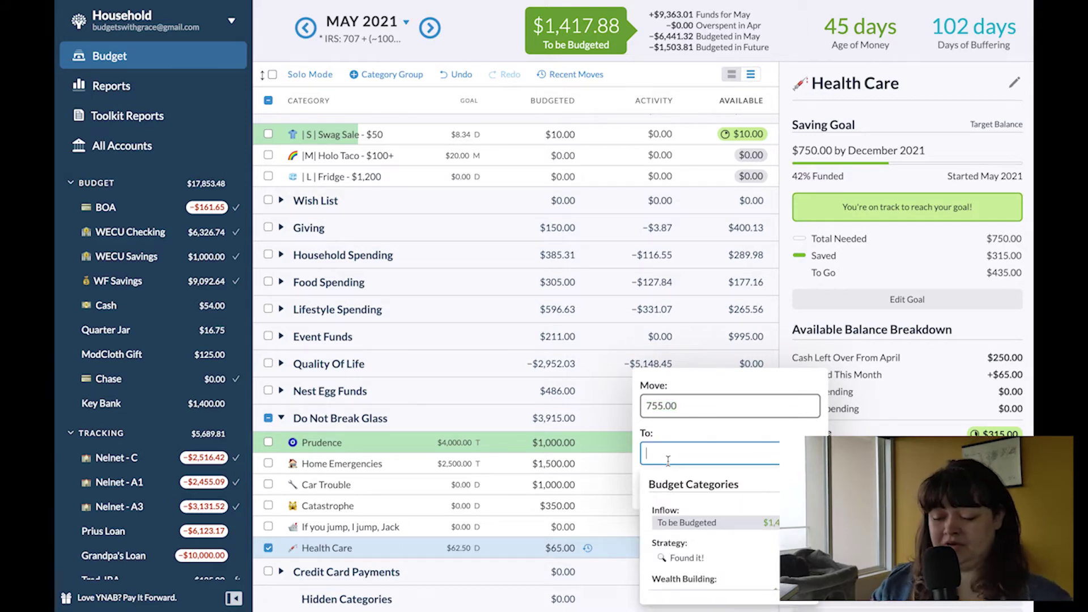
click(687, 522)
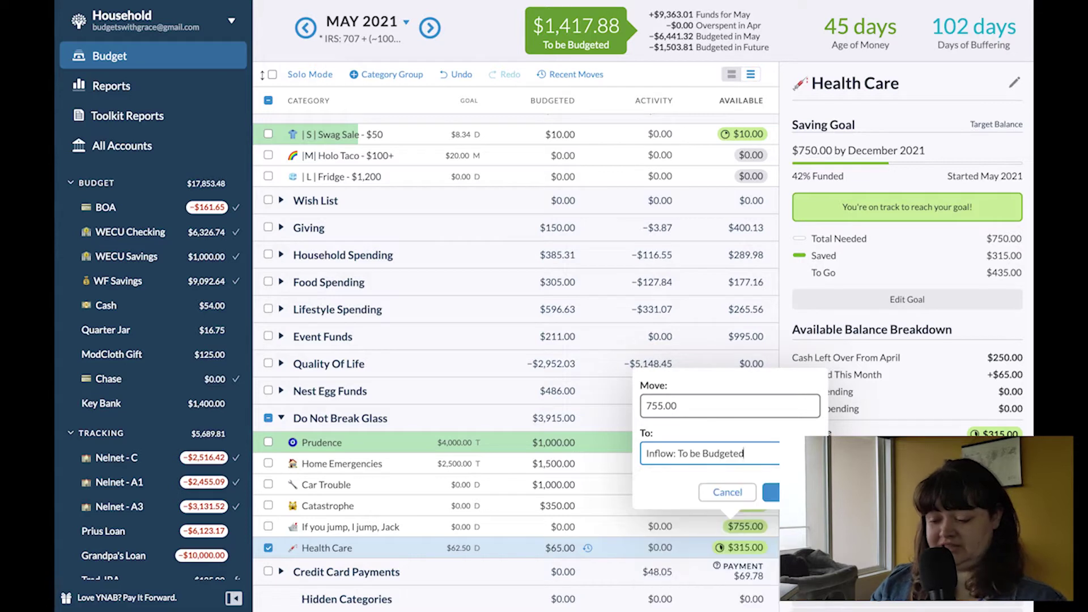
click(772, 489)
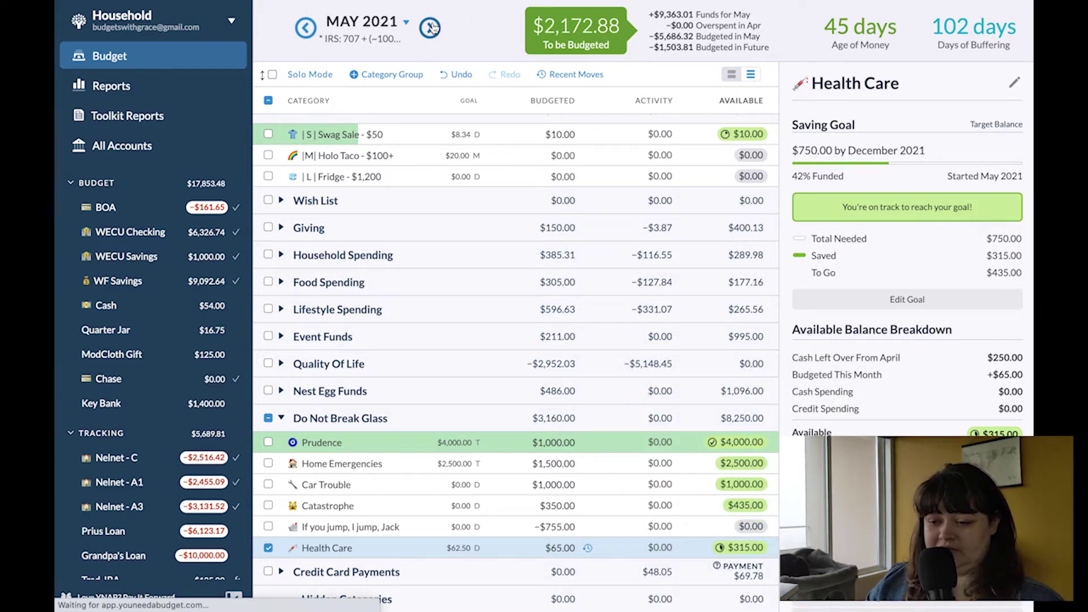
click(307, 28)
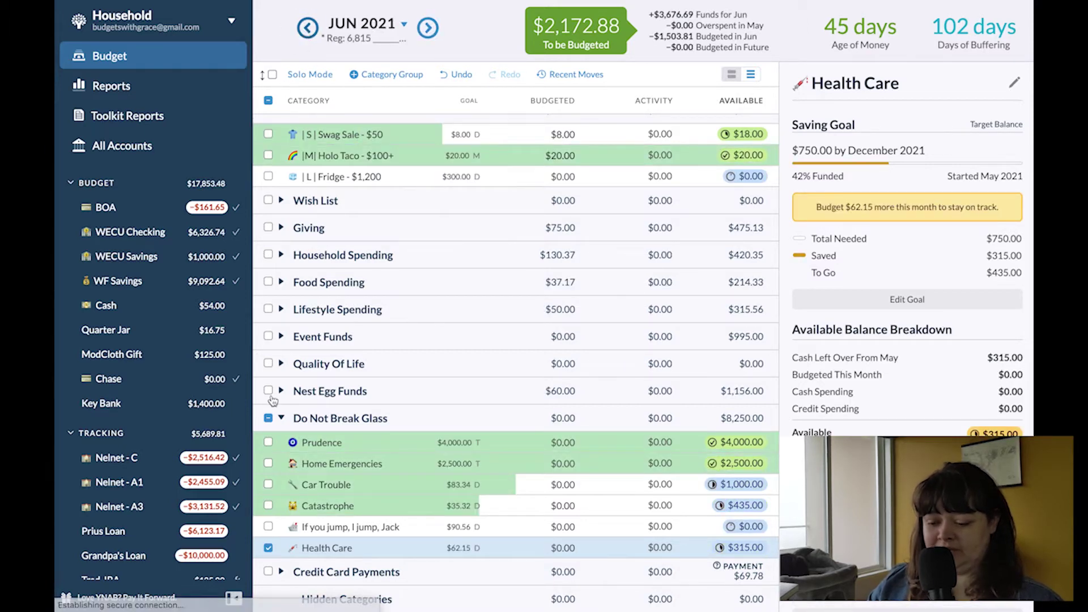
Turn on Solo Mode, expand Immediate Obligations, and check PSE's April 2021 spending.
click(268, 548)
scroll(348, 353, up, 3)
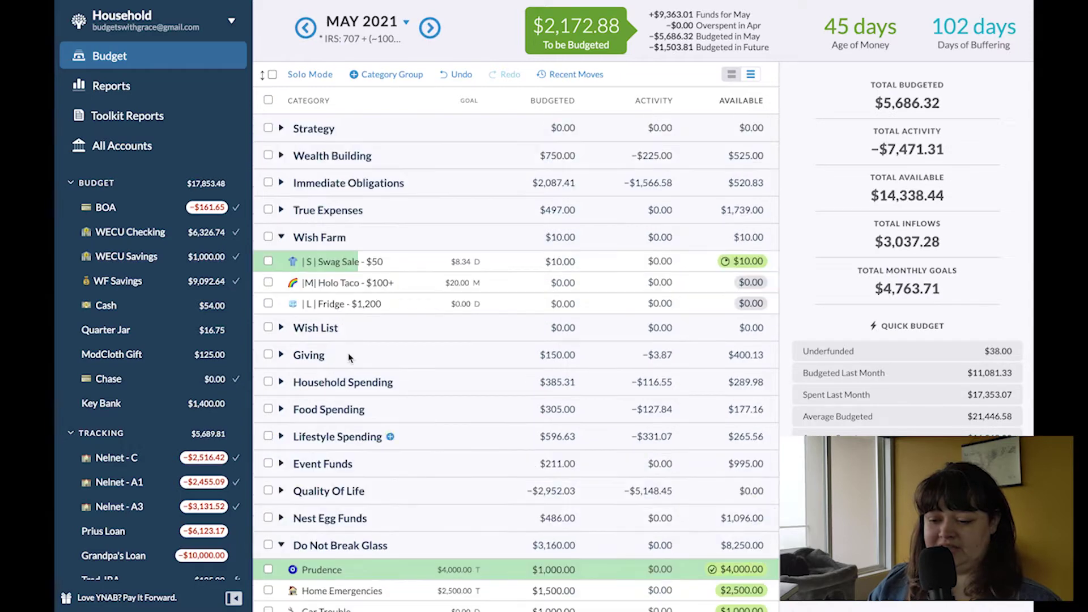
click(304, 78)
click(283, 183)
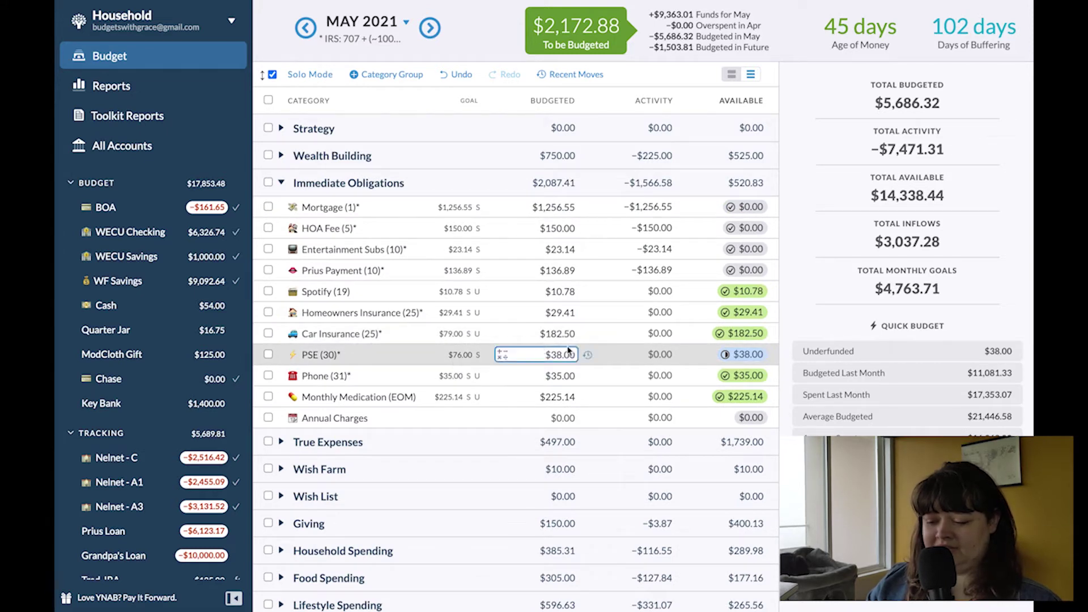
click(650, 357)
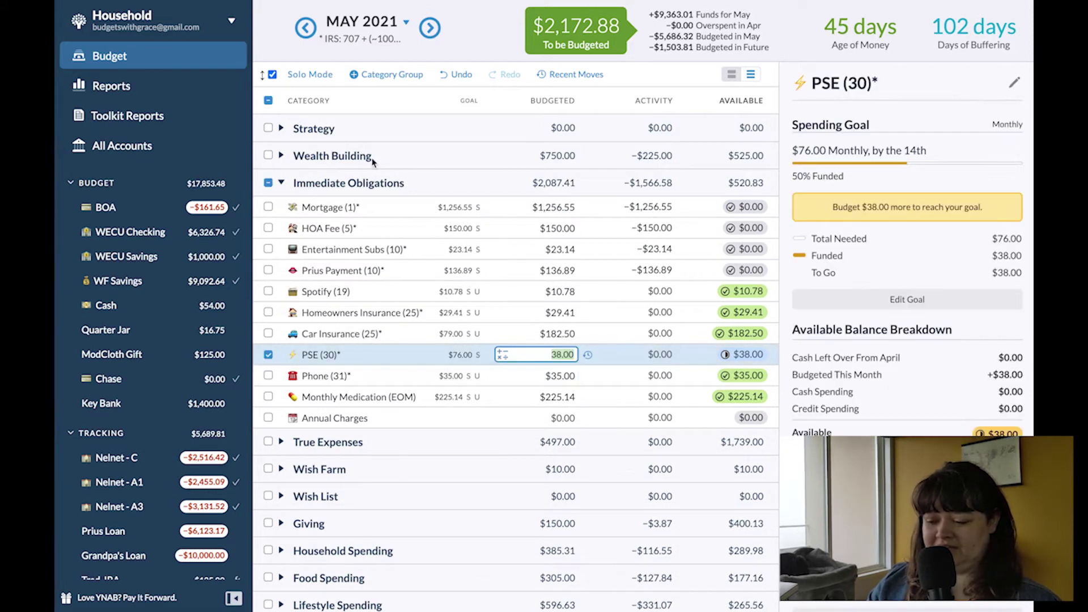
key(Escape)
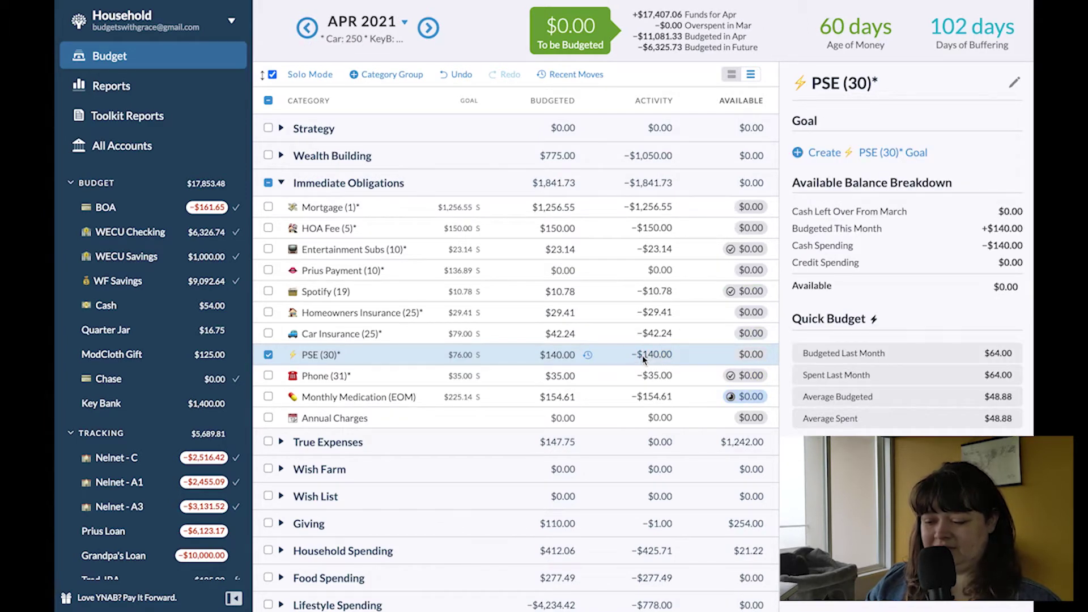
click(643, 355)
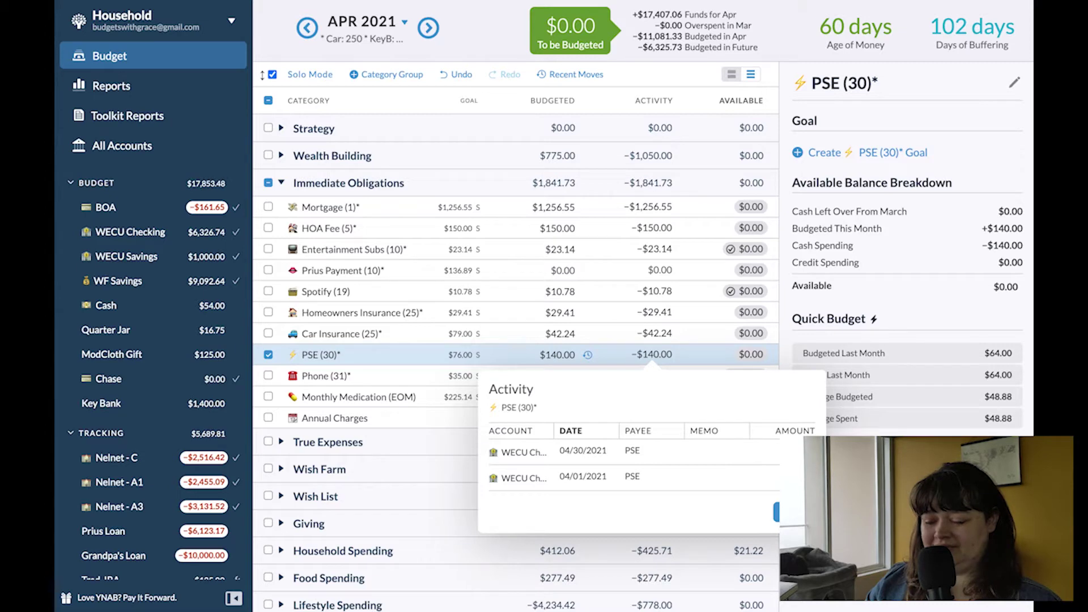
key(Escape)
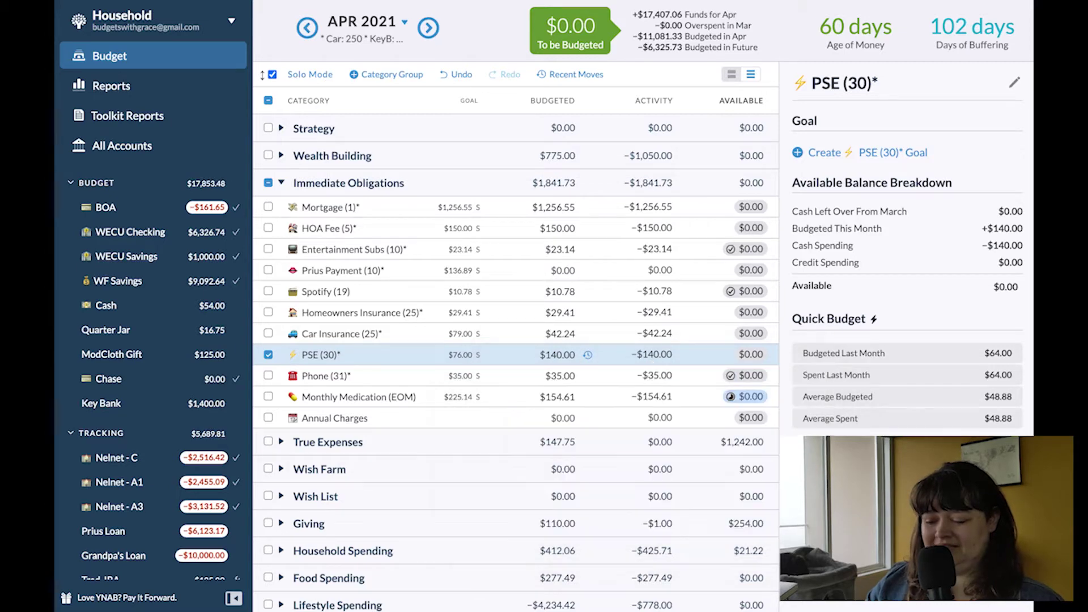
click(427, 28)
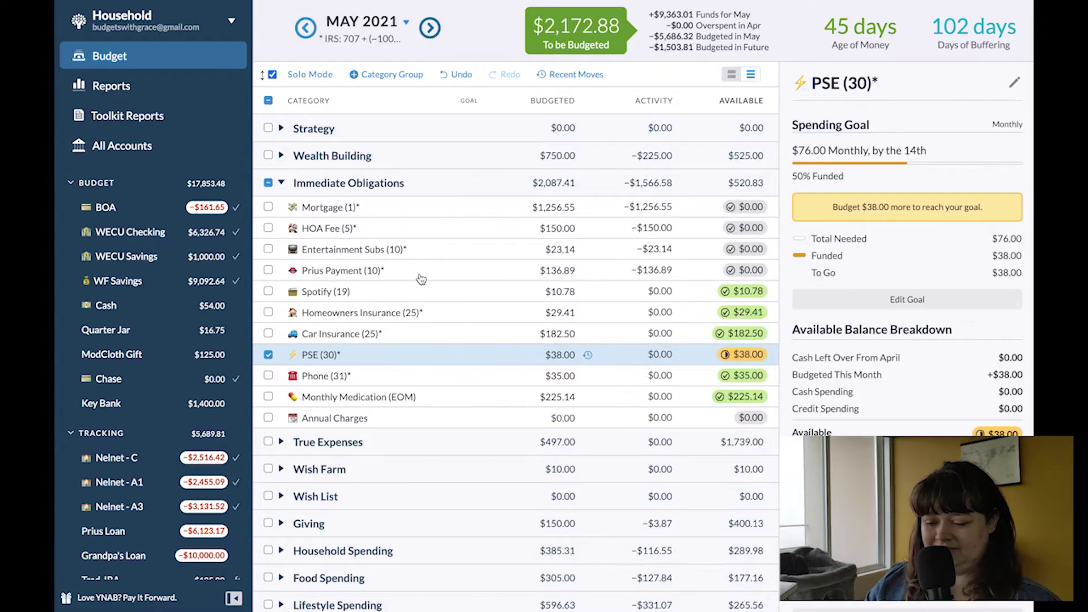
Set PSE's May 2021 budgeted amount to $76.00.
click(548, 355)
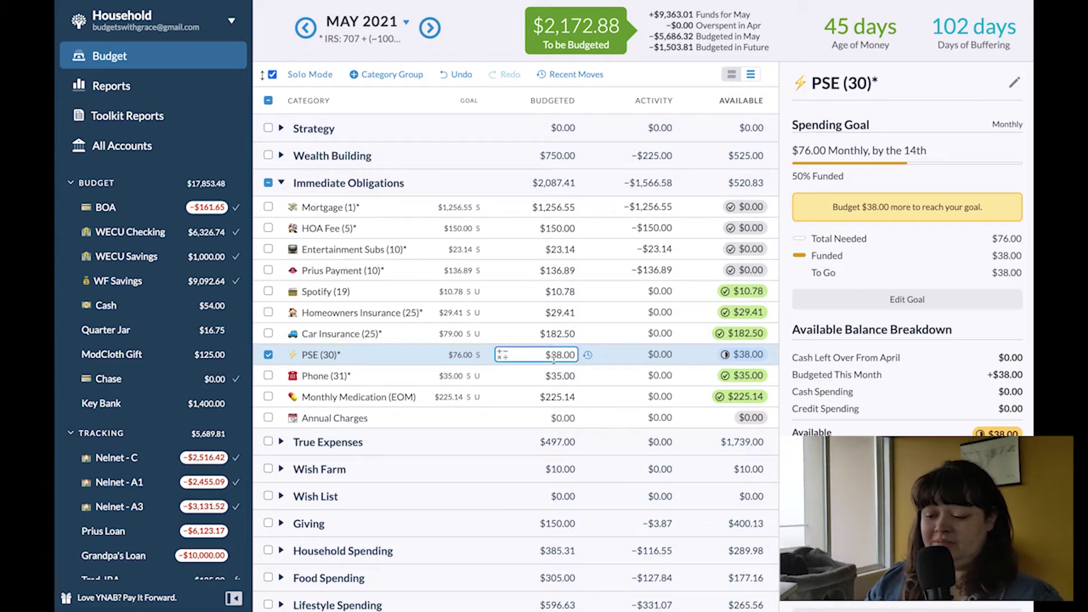
click(556, 358)
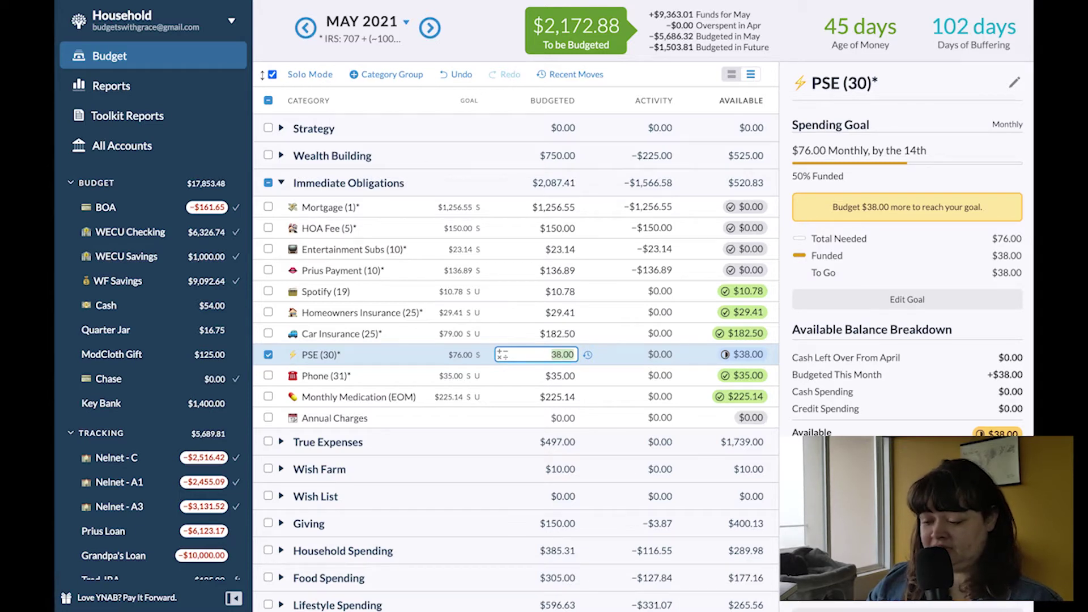
text(76)
key(Return)
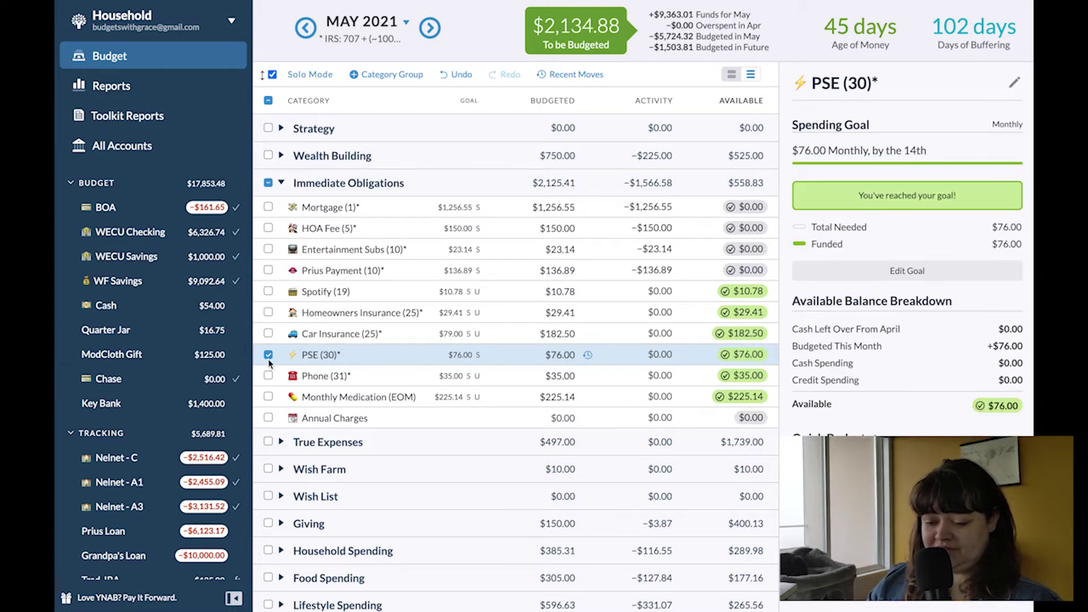
click(267, 354)
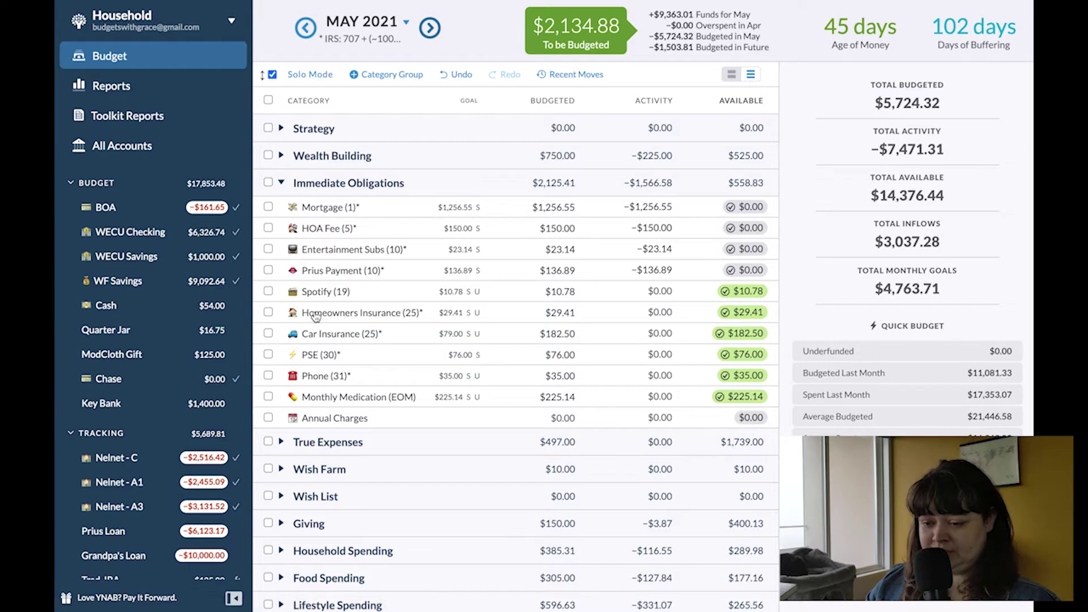
click(281, 157)
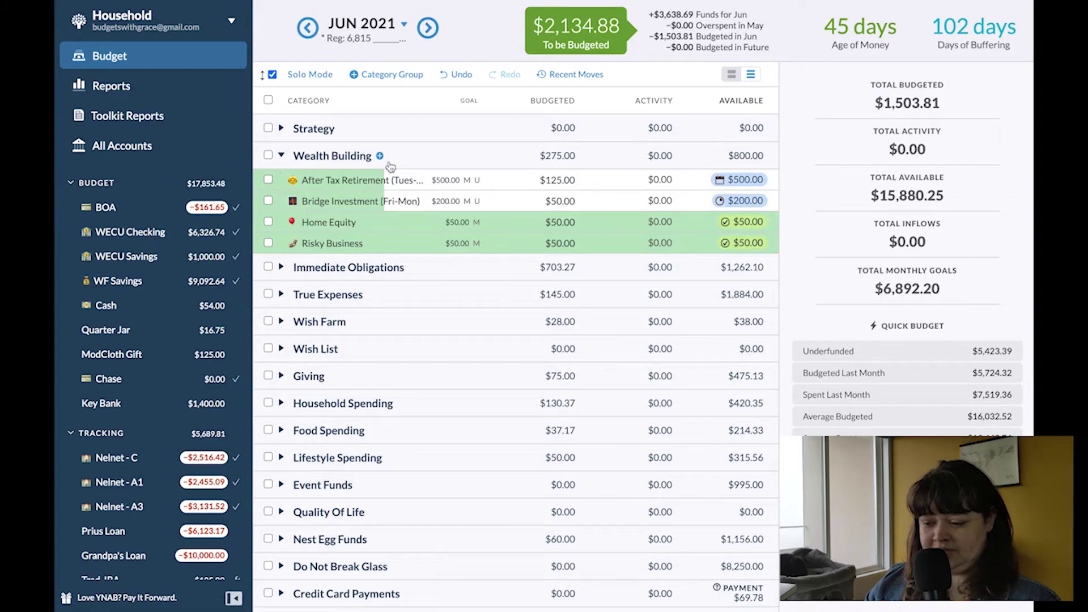
click(558, 180)
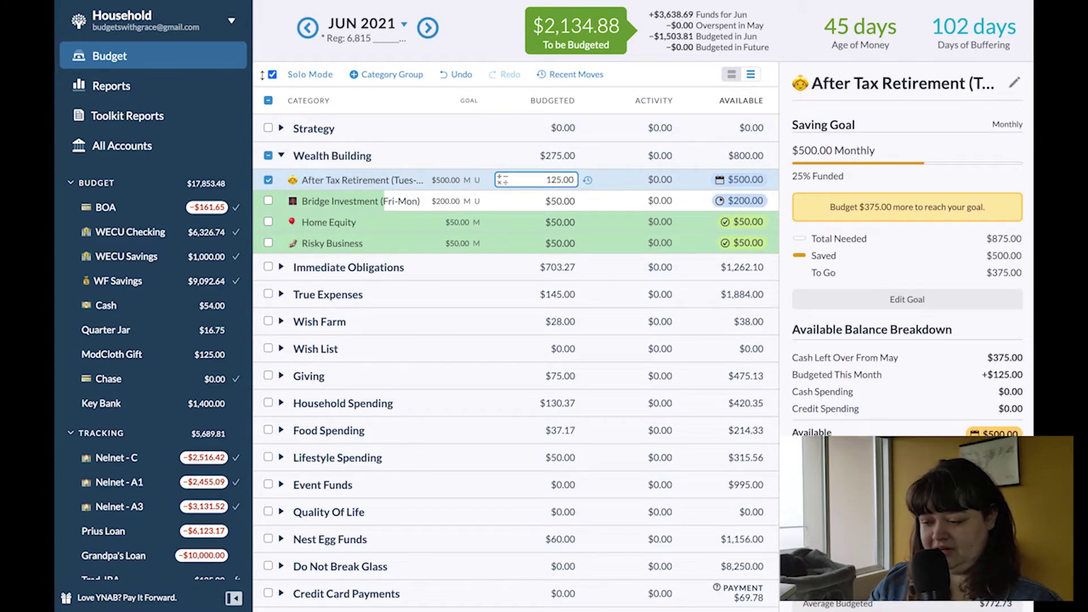
text(+)
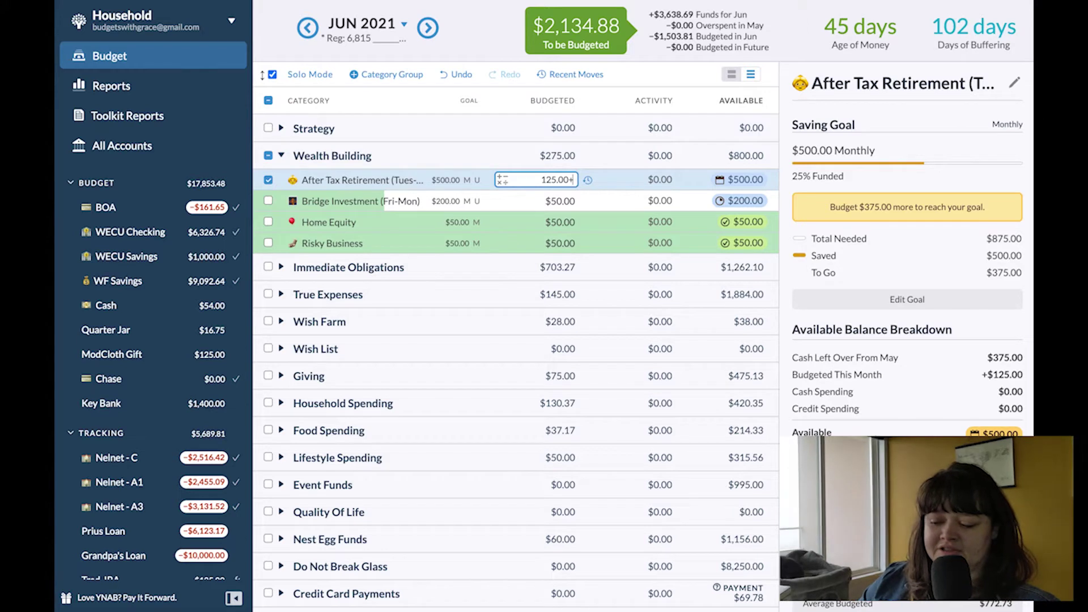
click(660, 180)
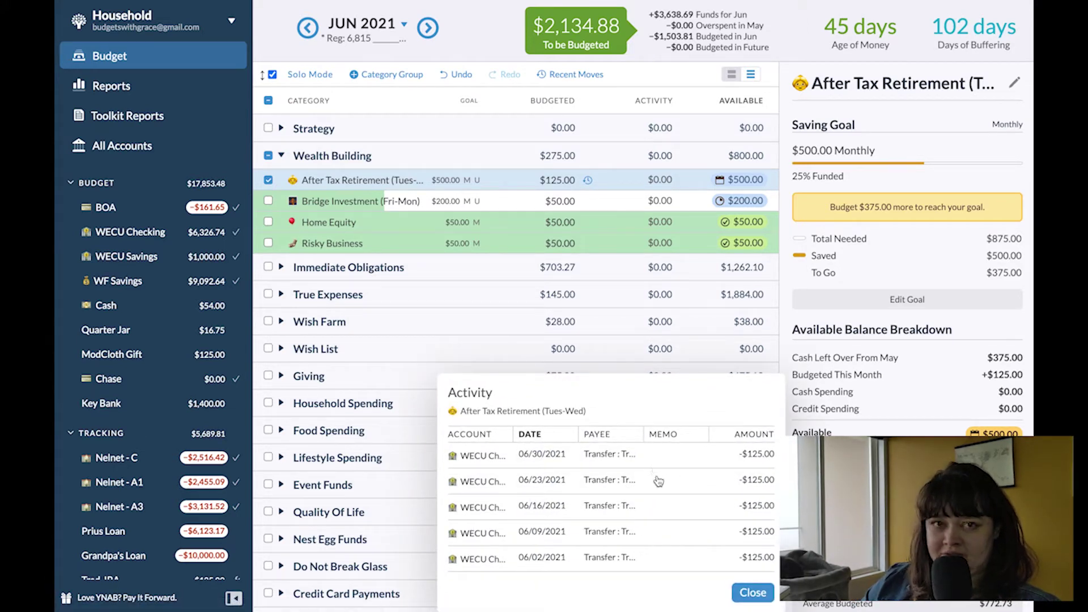
click(751, 592)
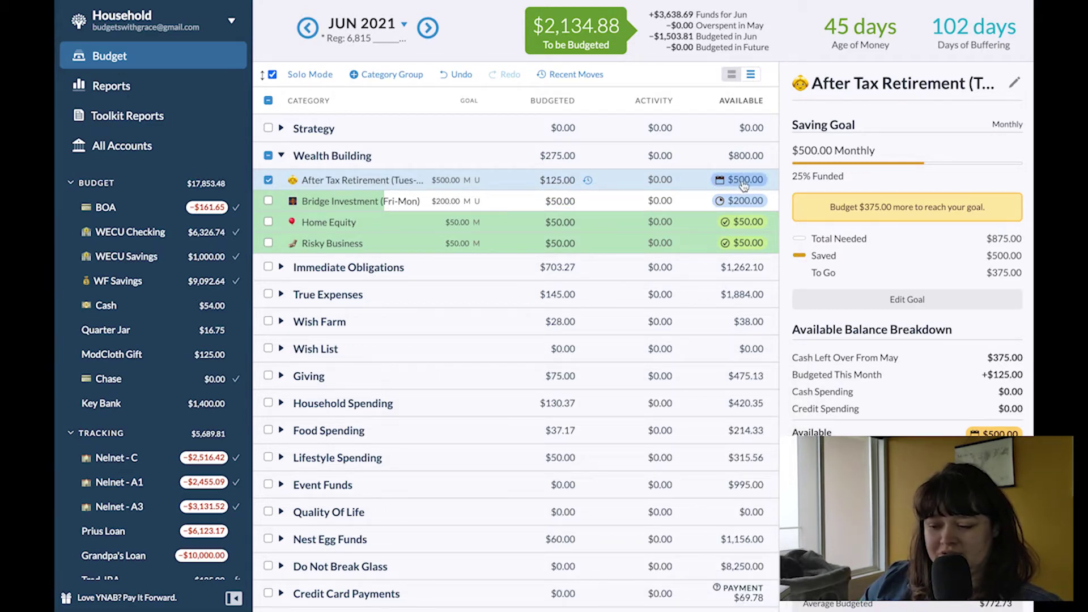
mouse_move(741, 181)
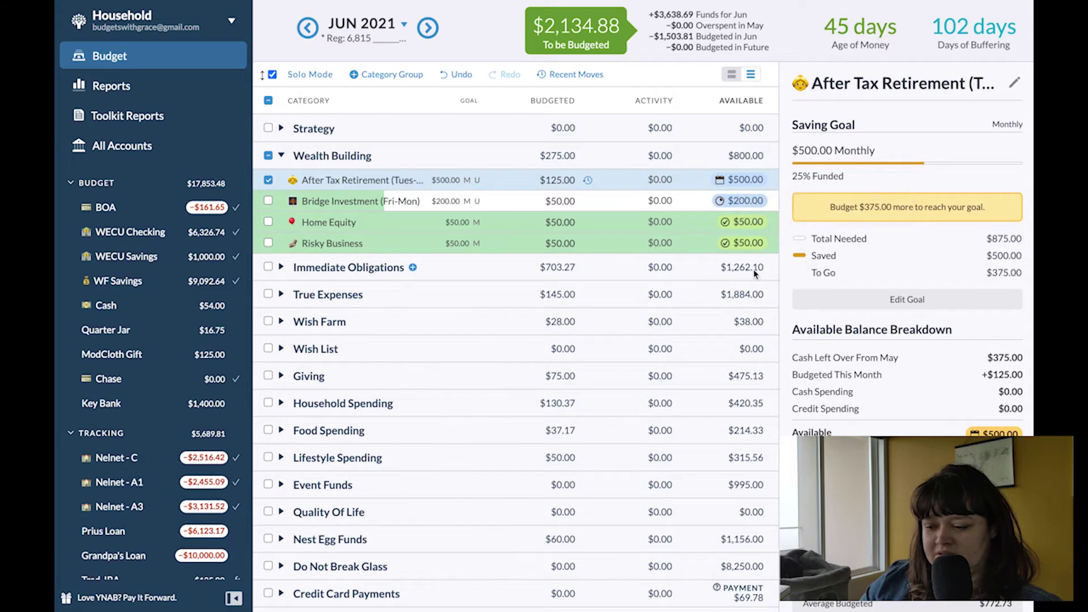
click(685, 198)
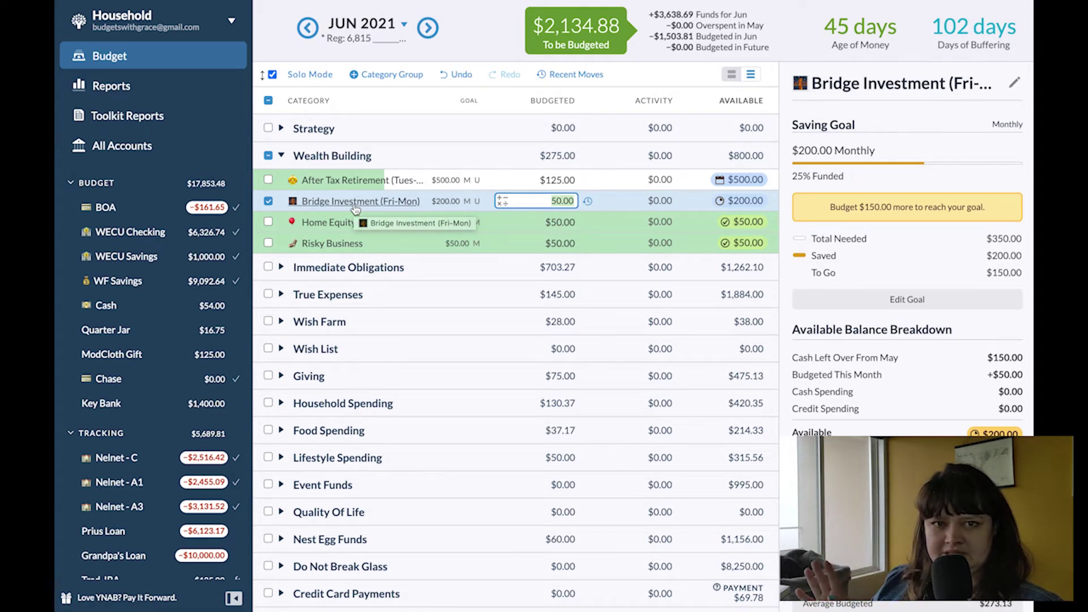
click(268, 200)
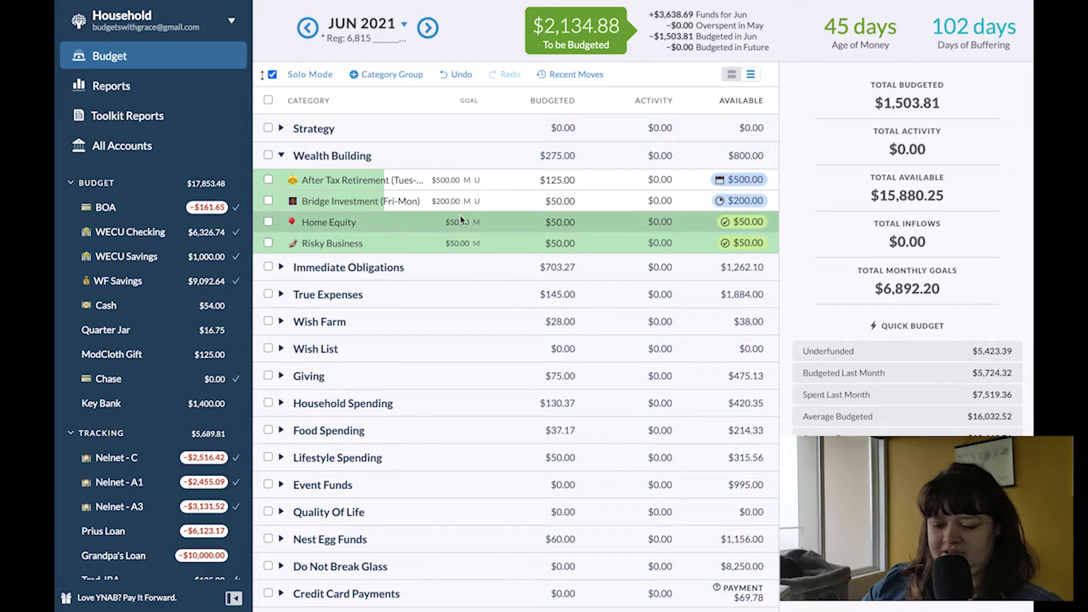
Budget $23.14 to Entertainment Subs for June 2021.
click(281, 267)
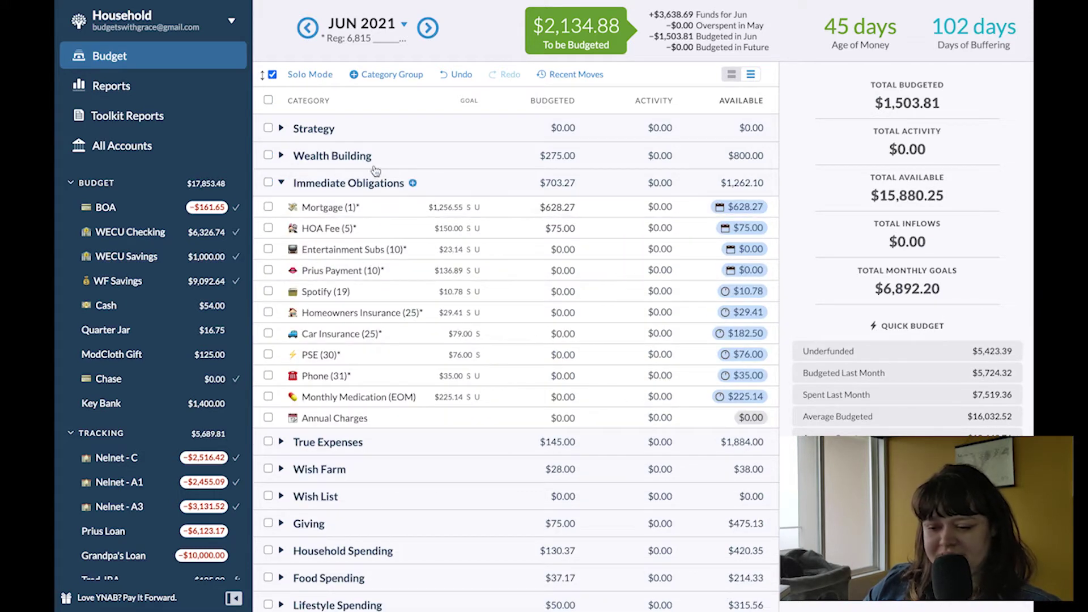
click(513, 249)
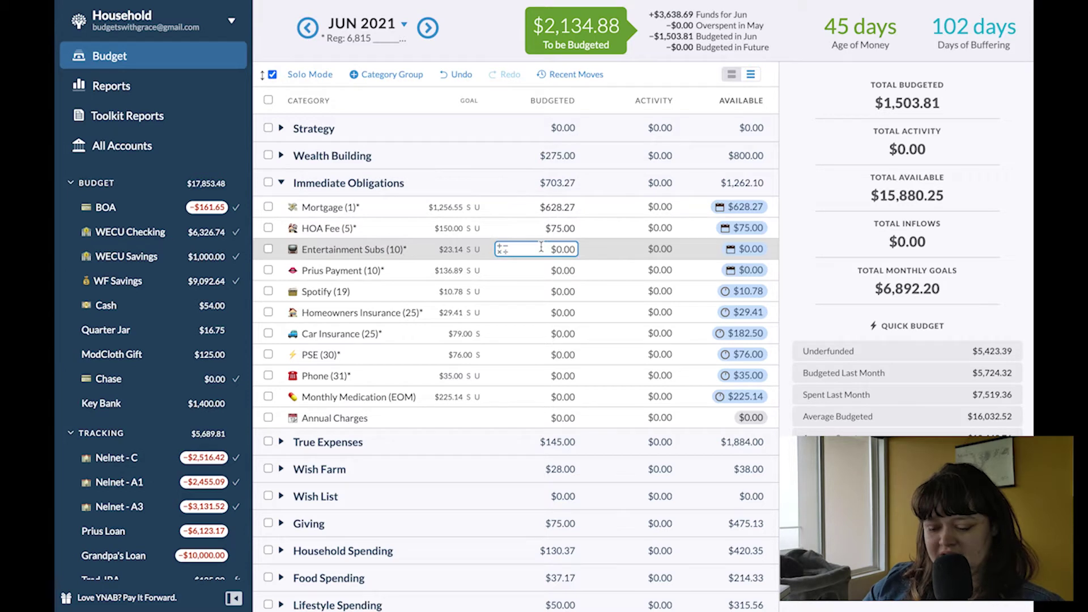
text(23.1)
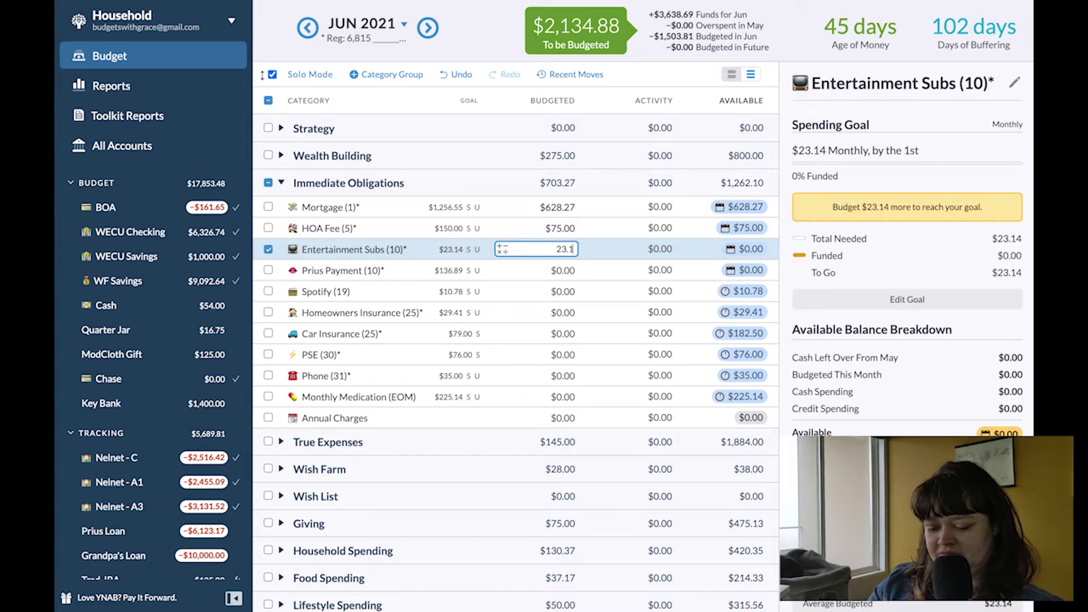
text(4)
key(Return)
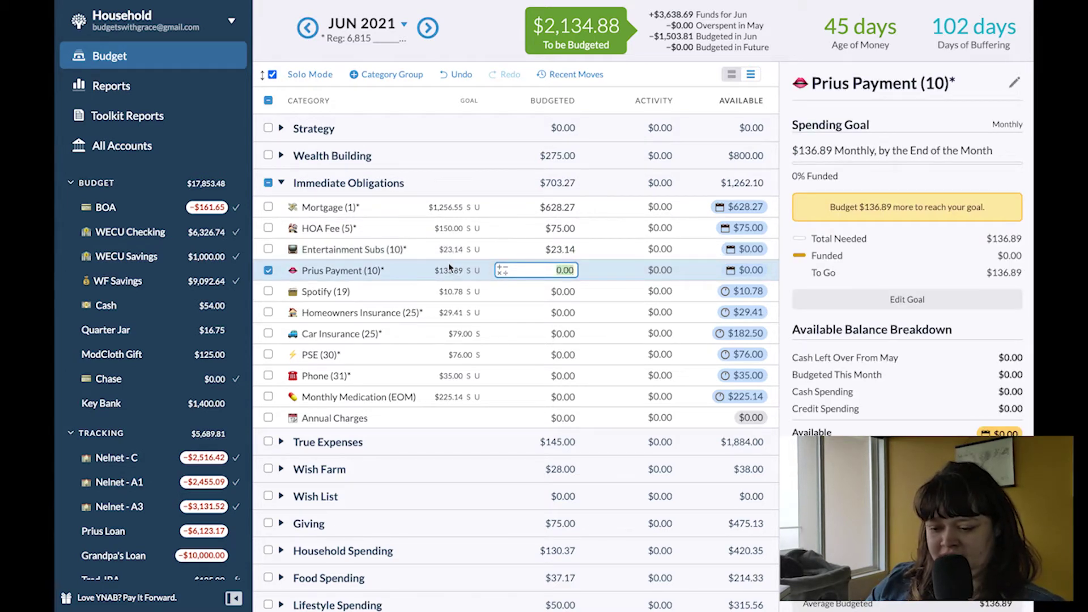
Select Spotify, Car Insurance, Phone and Monthly Medication, then clear all category selections.
click(270, 293)
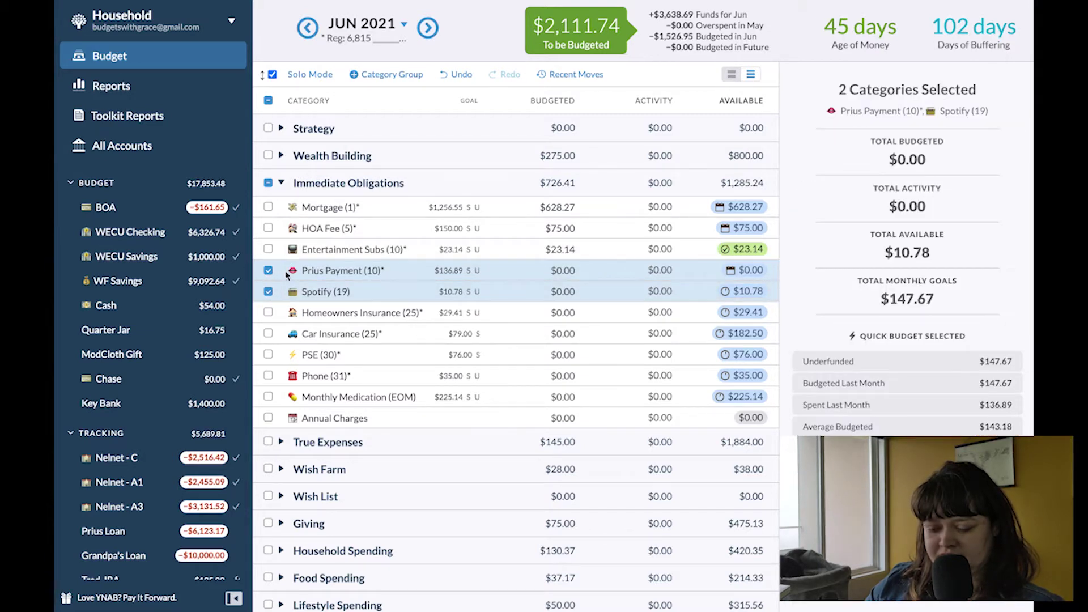
click(270, 314)
click(270, 314)
click(269, 334)
click(269, 376)
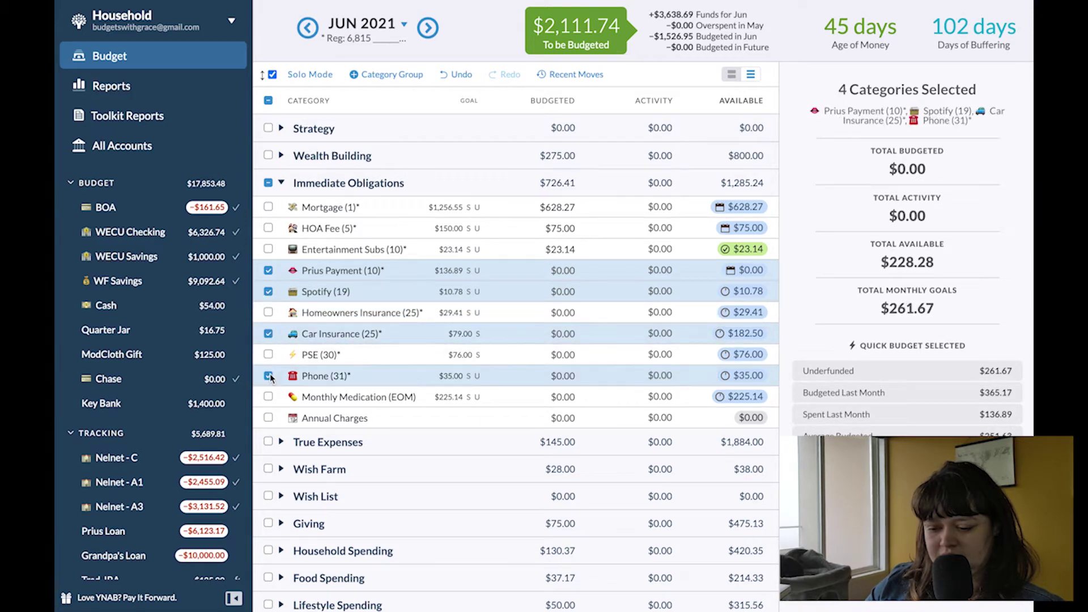
click(269, 397)
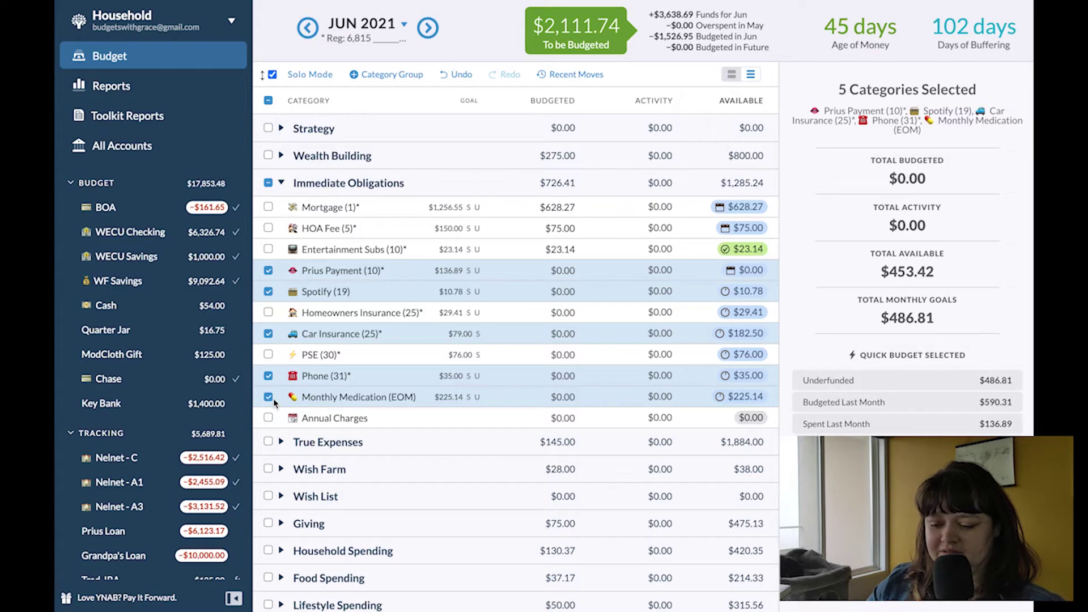
click(268, 101)
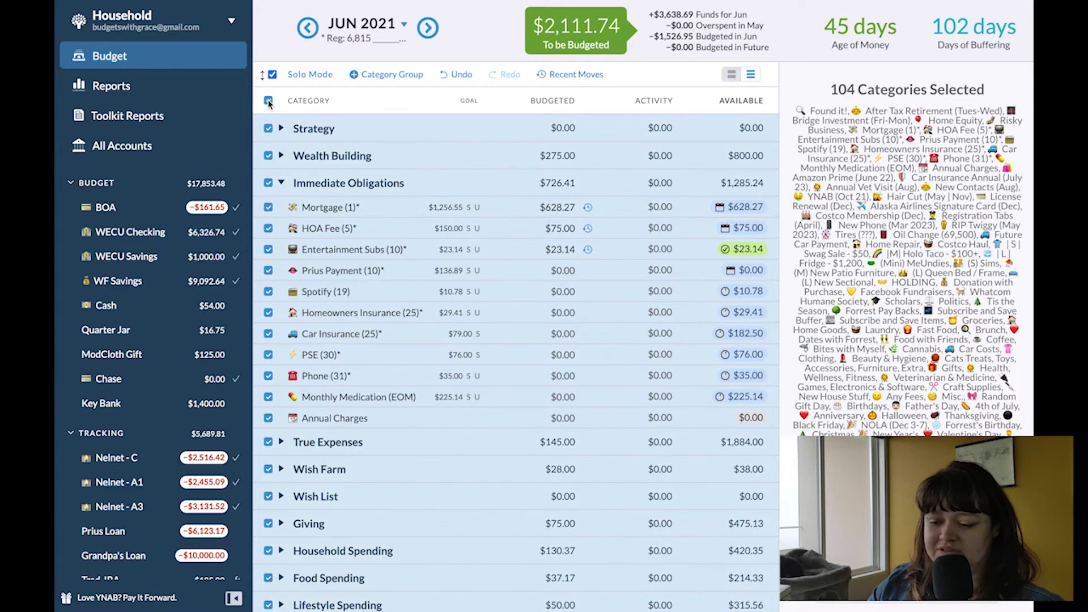
click(268, 101)
Budget $136.89 to Prius Payment for June and collapse Immediate Obligations.
click(269, 272)
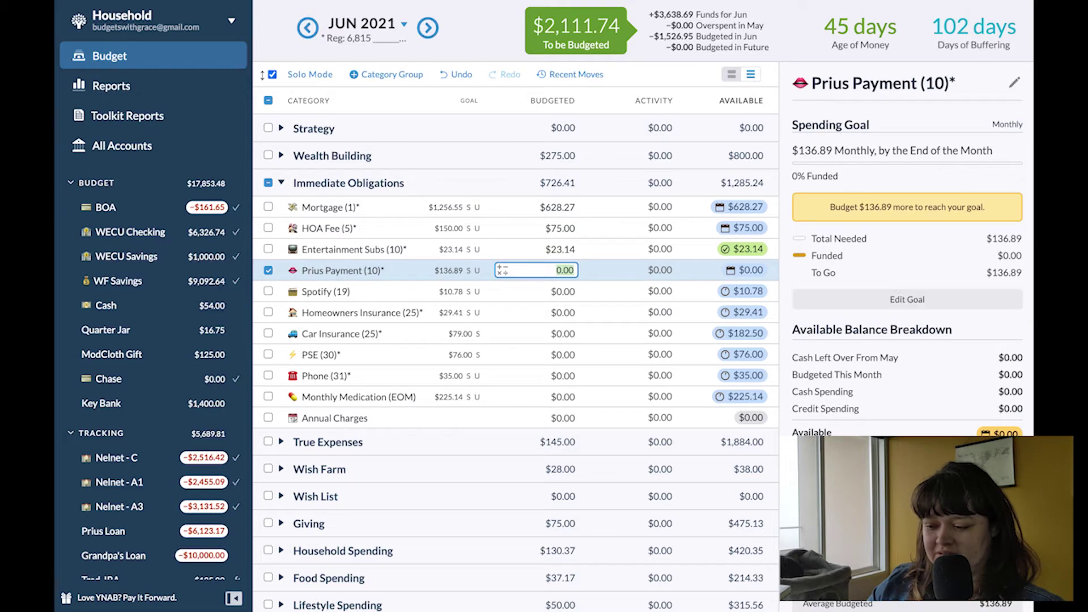
scroll(937, 429, down, 1)
text(136.89)
key(Return)
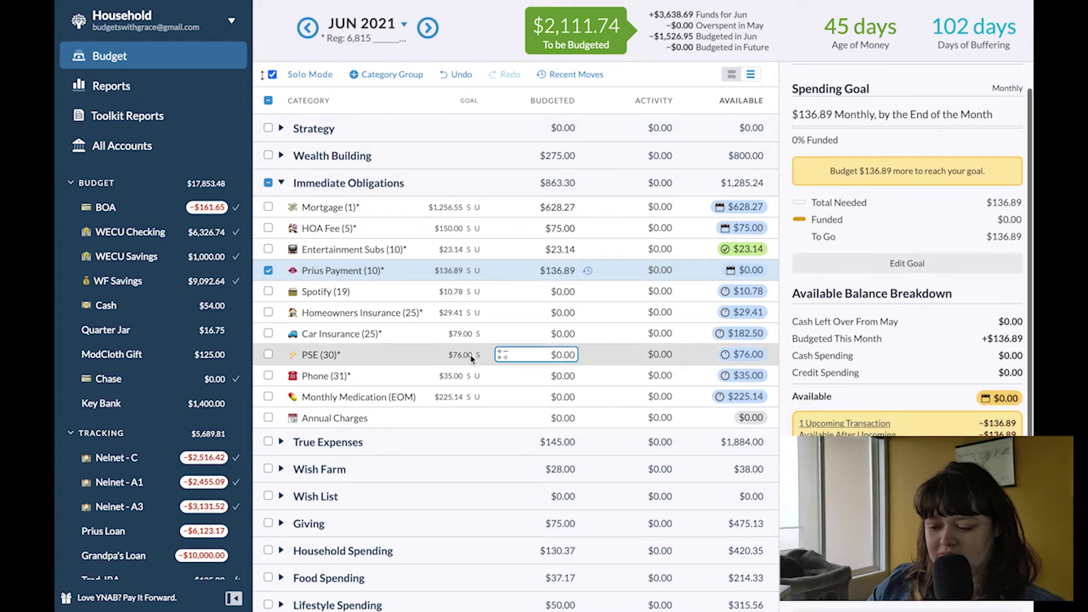
click(296, 272)
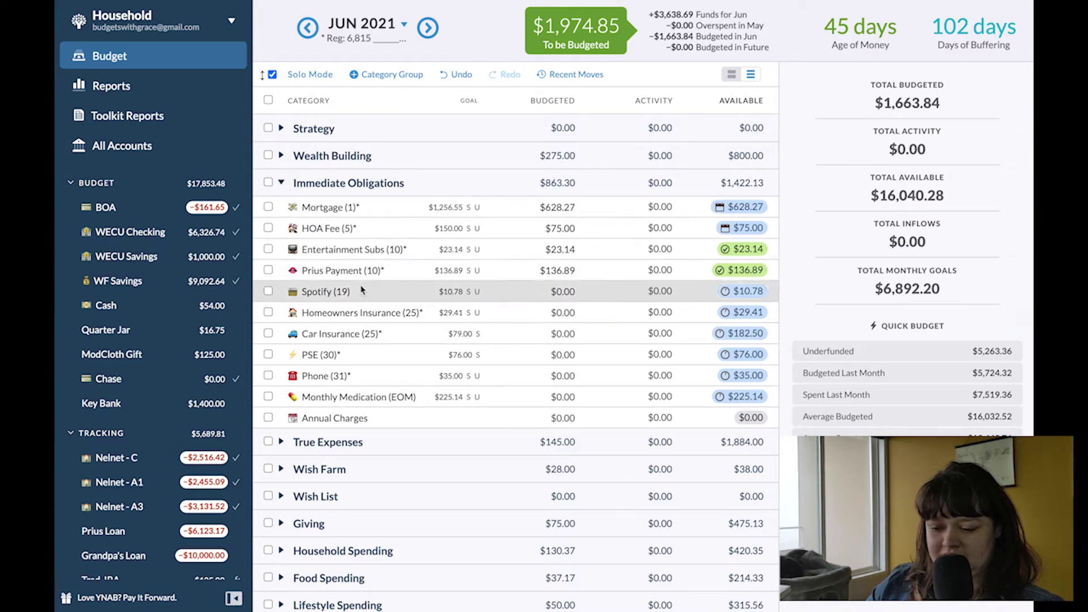
click(281, 183)
In True Expenses, enter 18 for Annual Vet Visit and 12 for New Contacts, then undo.
click(281, 211)
scroll(318, 288, down, 1)
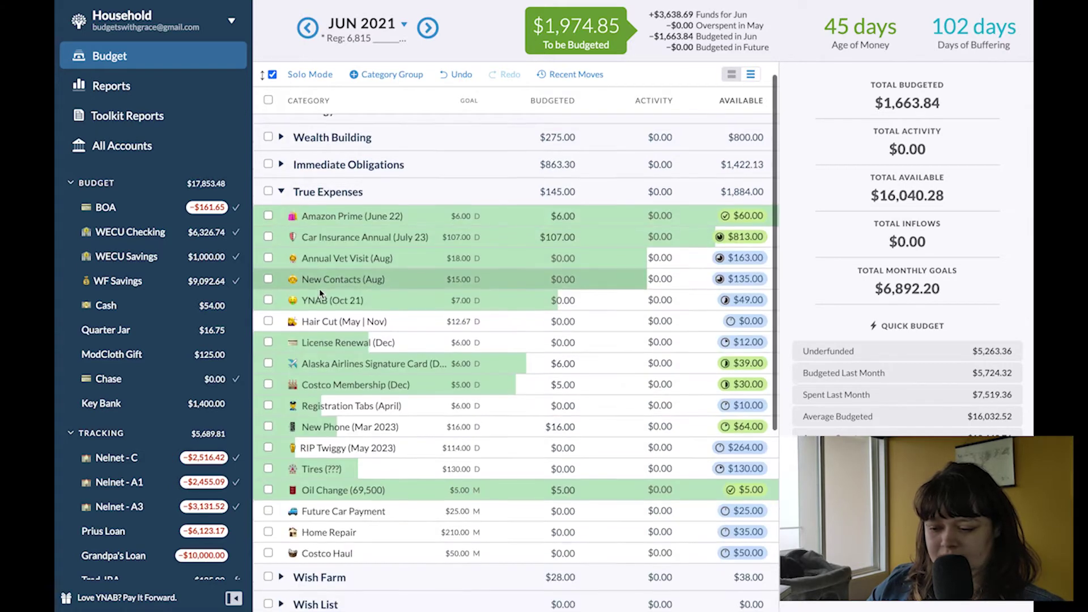
click(541, 246)
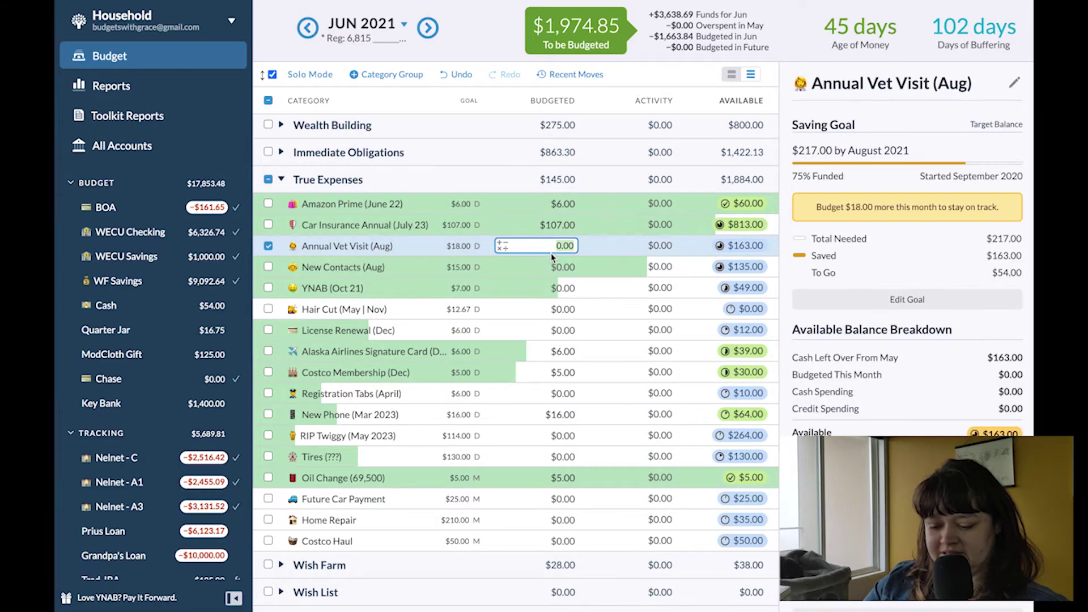
text(18)
key(Return)
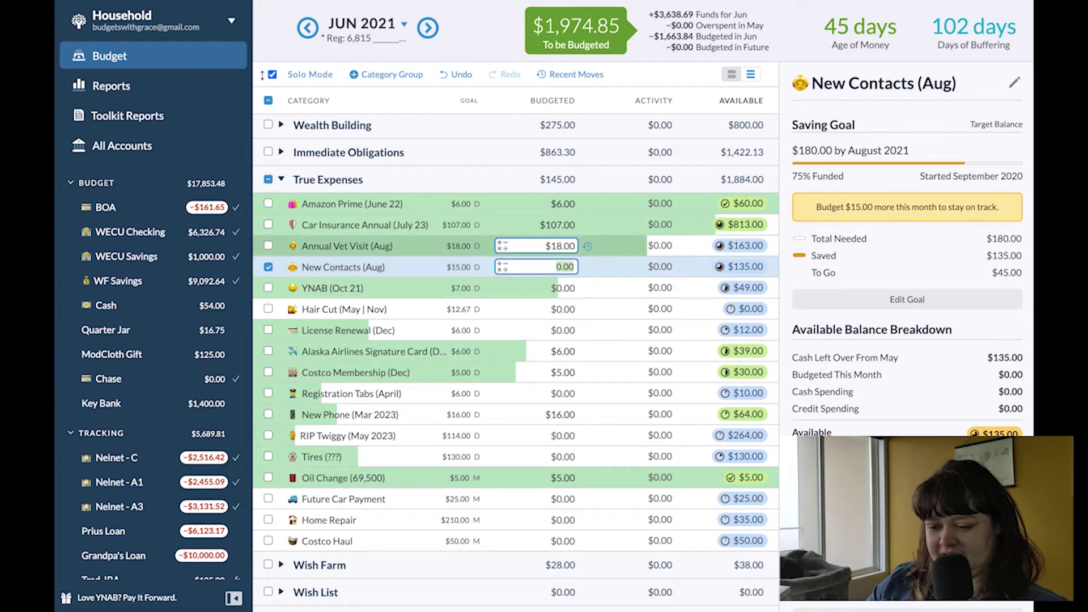
text(12)
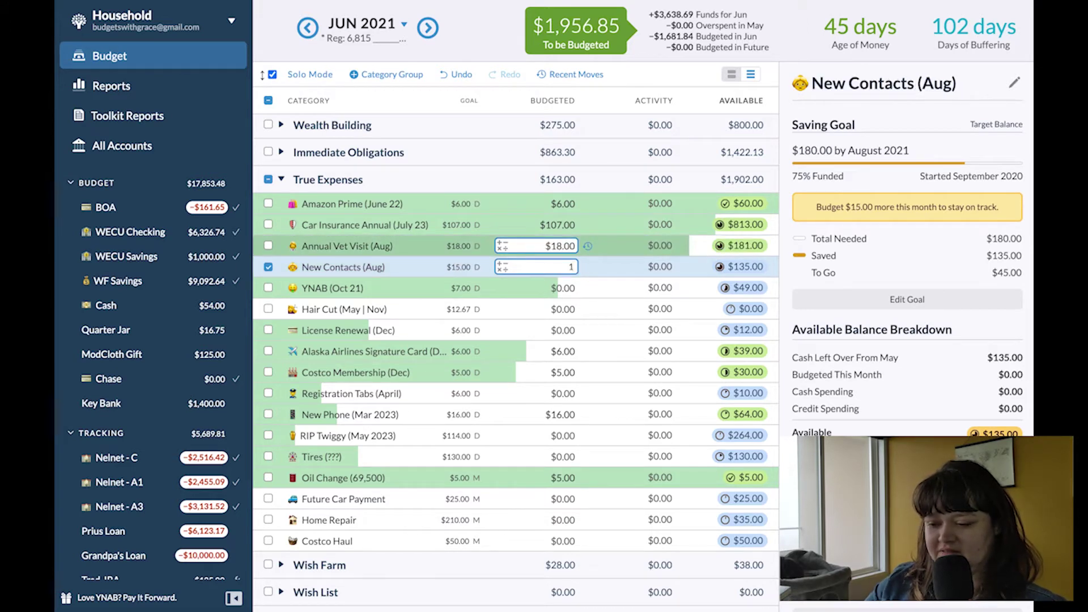
click(458, 74)
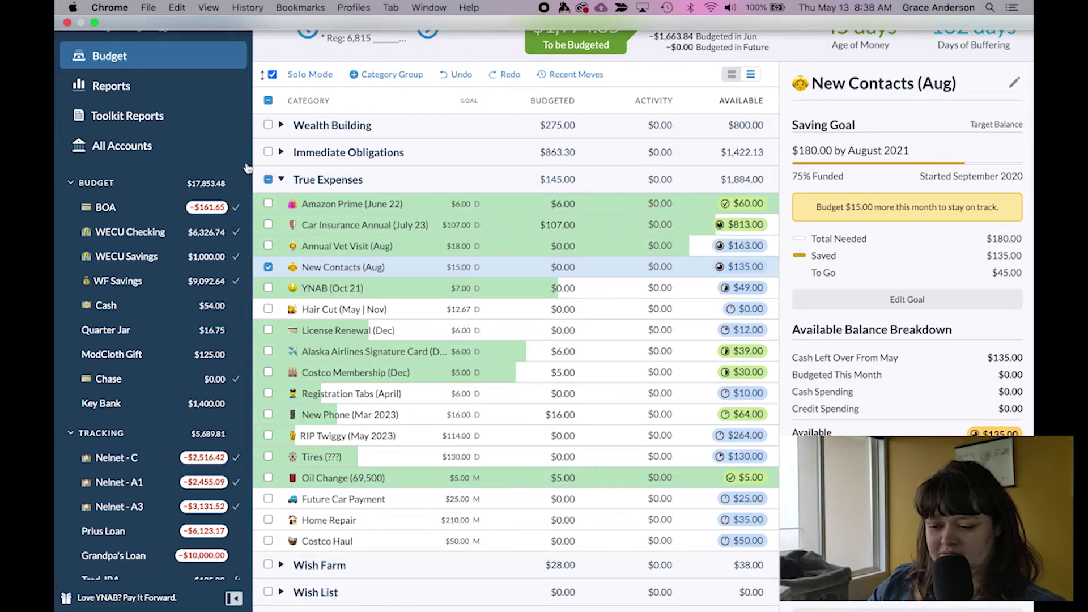
Quick-fund the shortfalls of Annual Vet Visit, New Contacts, YNAB (Oct 21) and License Renewal (Dec).
click(268, 246)
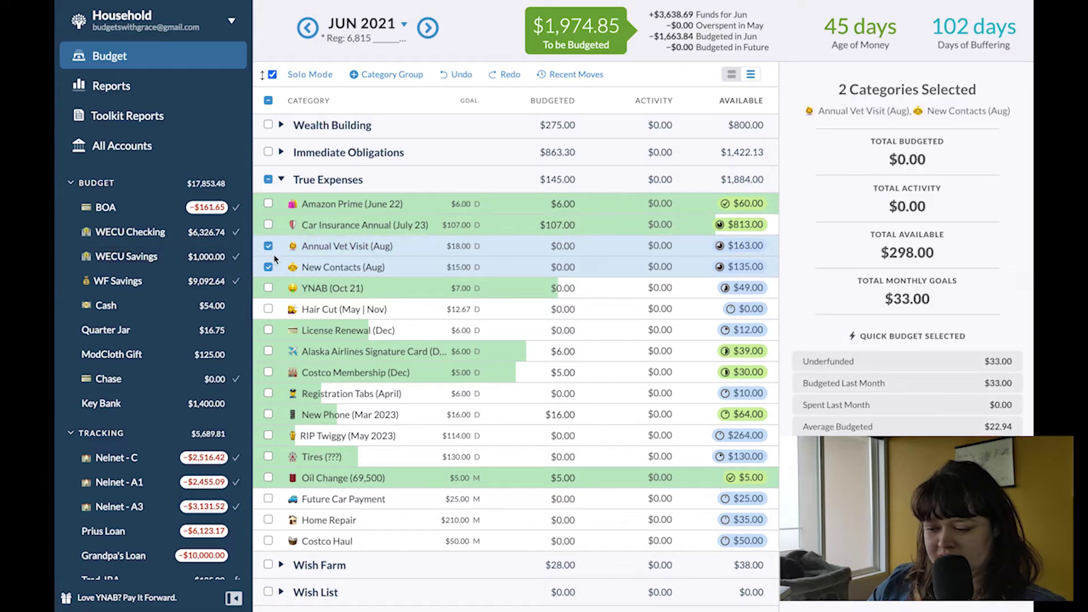
click(494, 263)
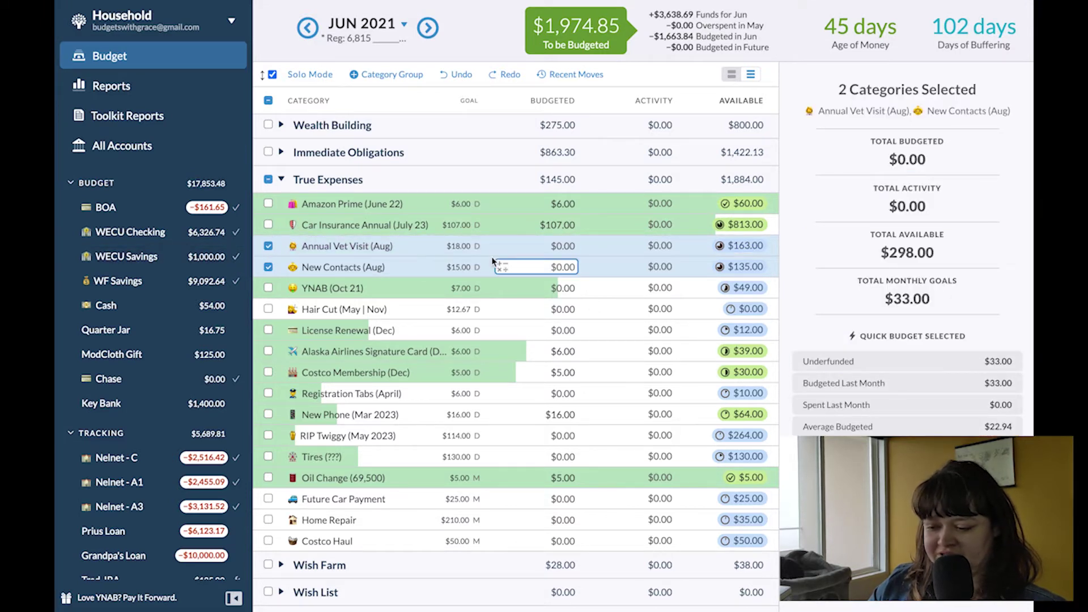
click(269, 288)
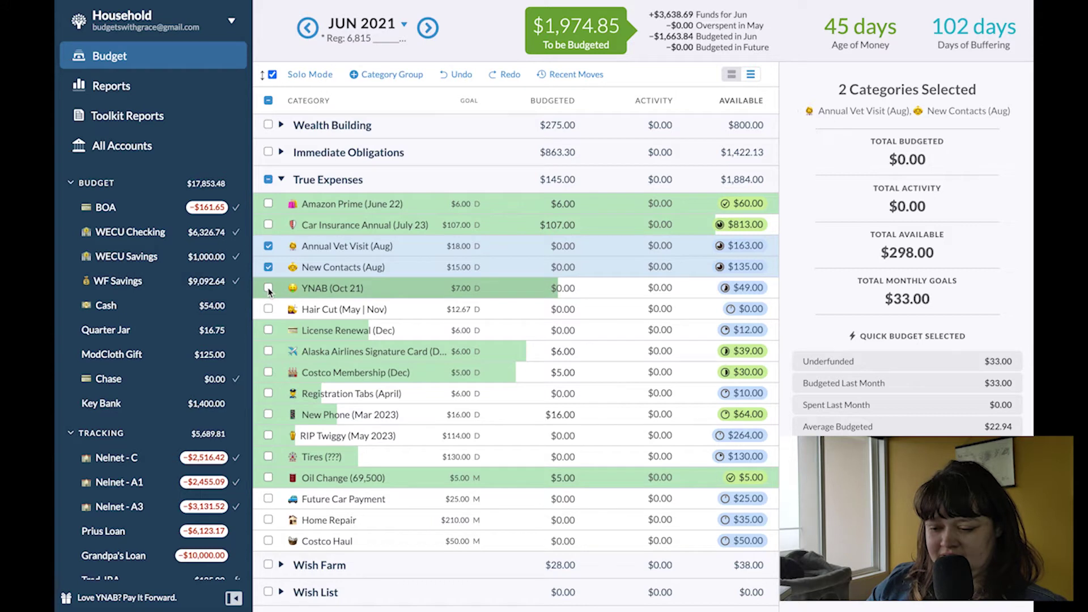
click(269, 288)
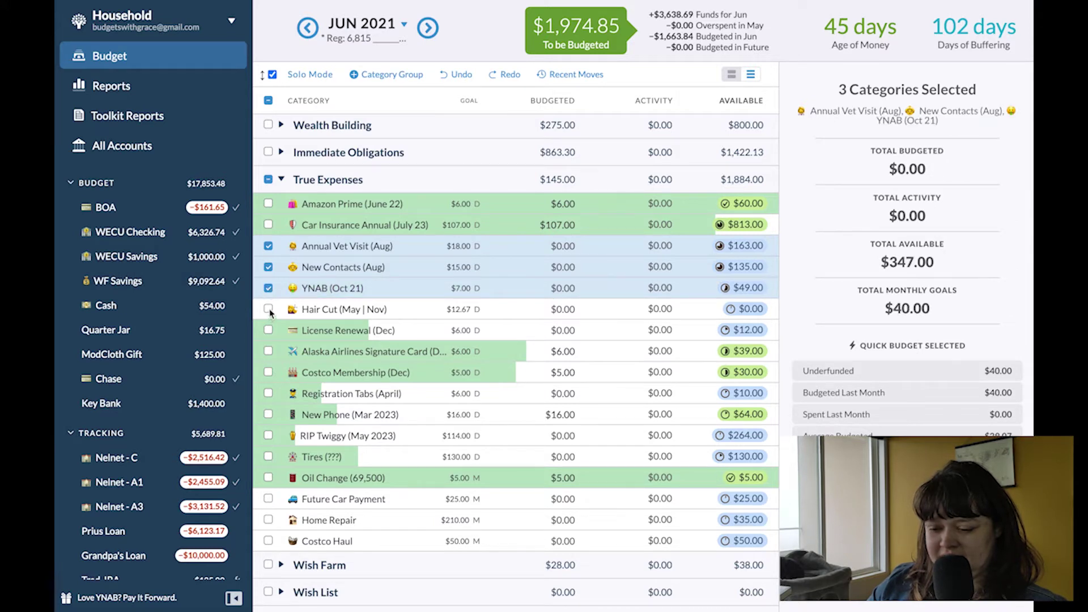
click(269, 331)
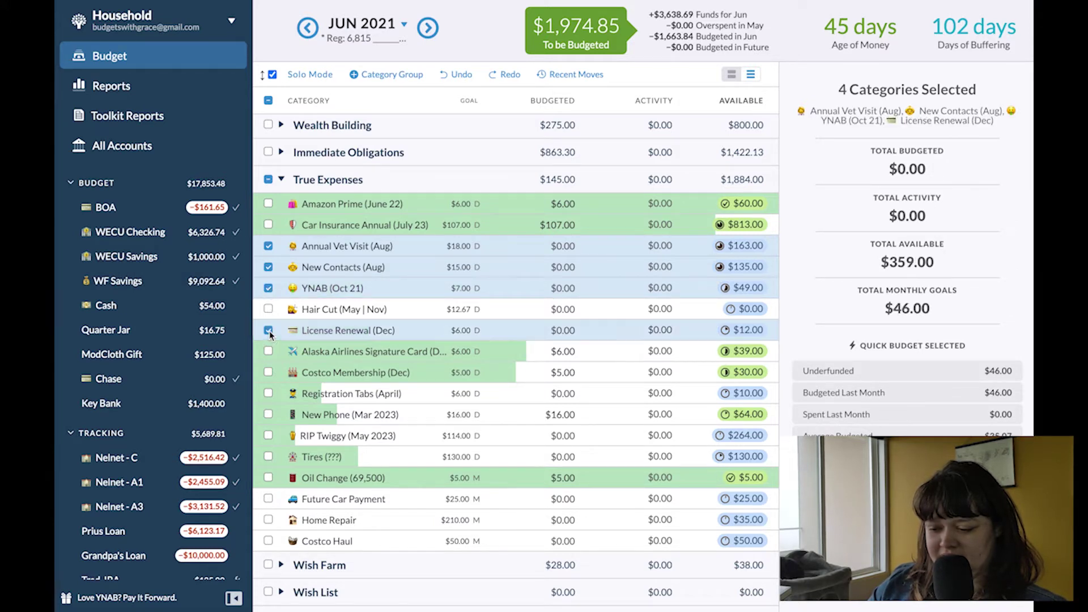
click(828, 371)
Budget $16 to Hair Cut, leaving License Renewal at $6.00.
click(558, 310)
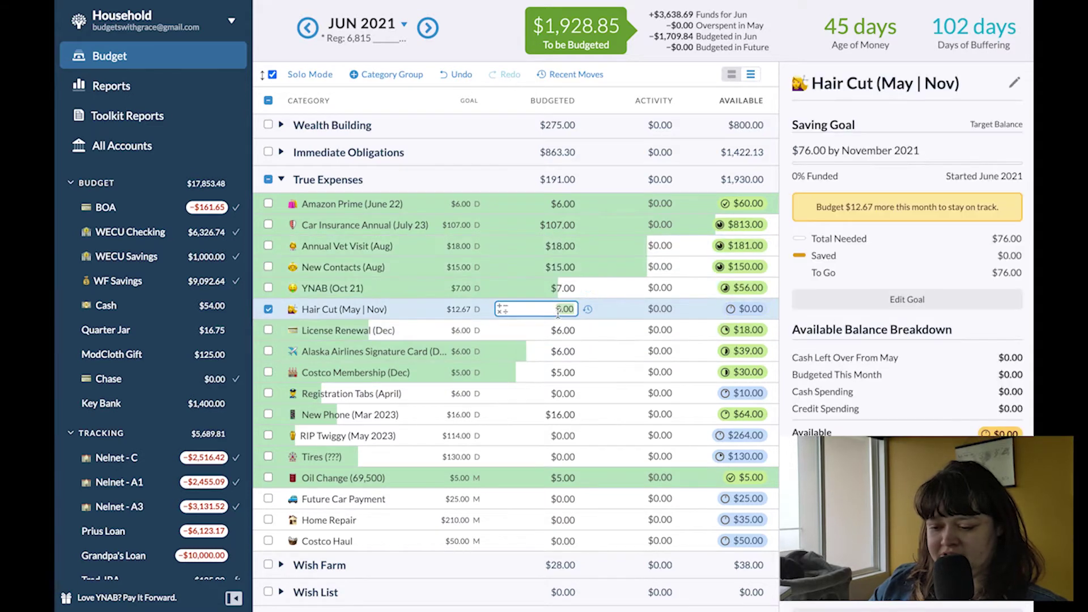
text(16)
key(Return)
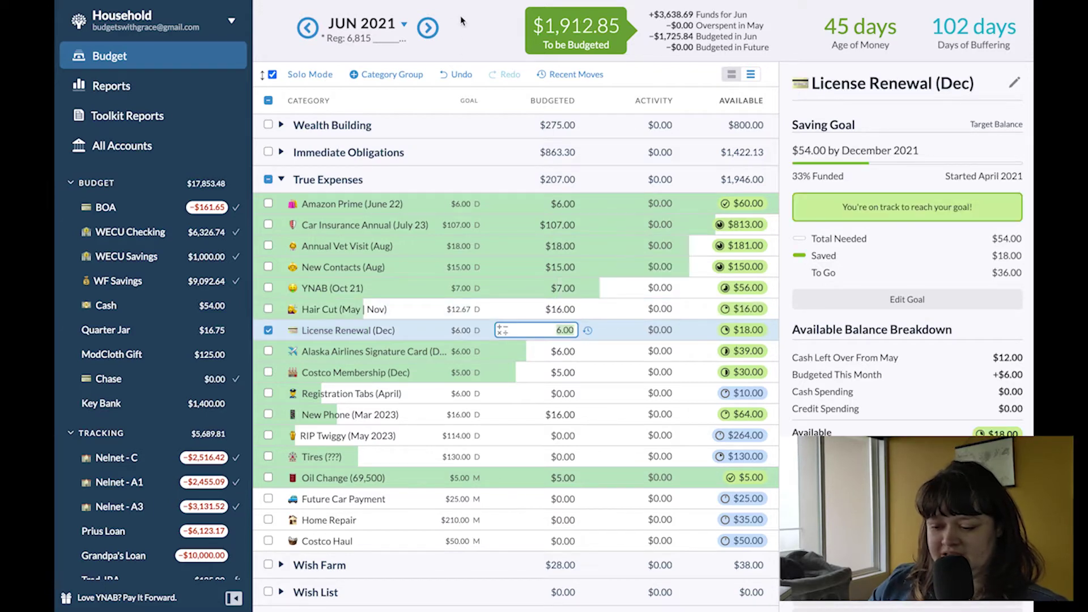
key(Escape)
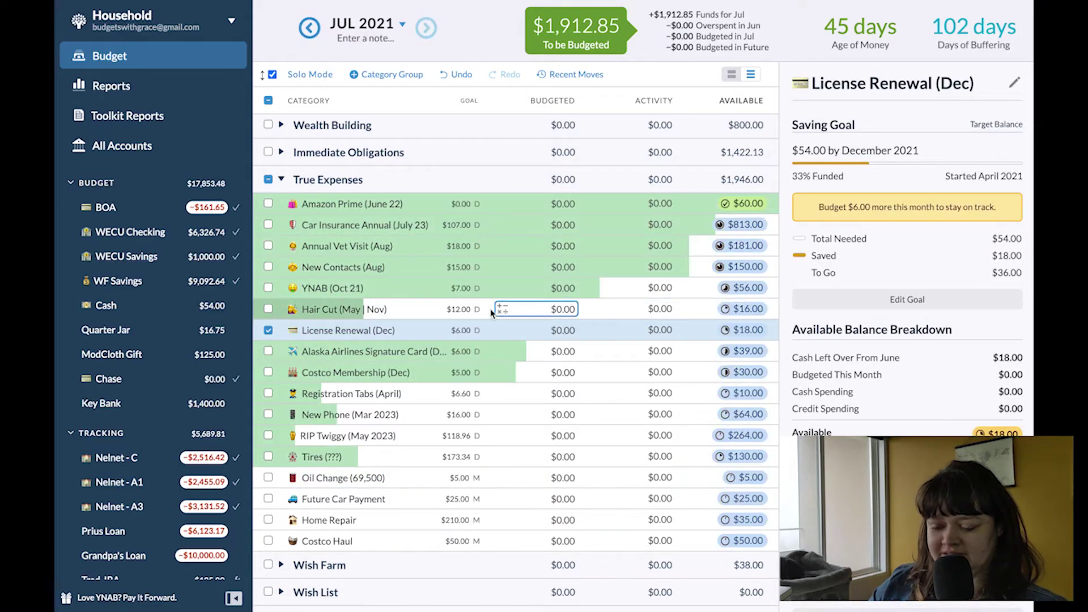
key(Escape)
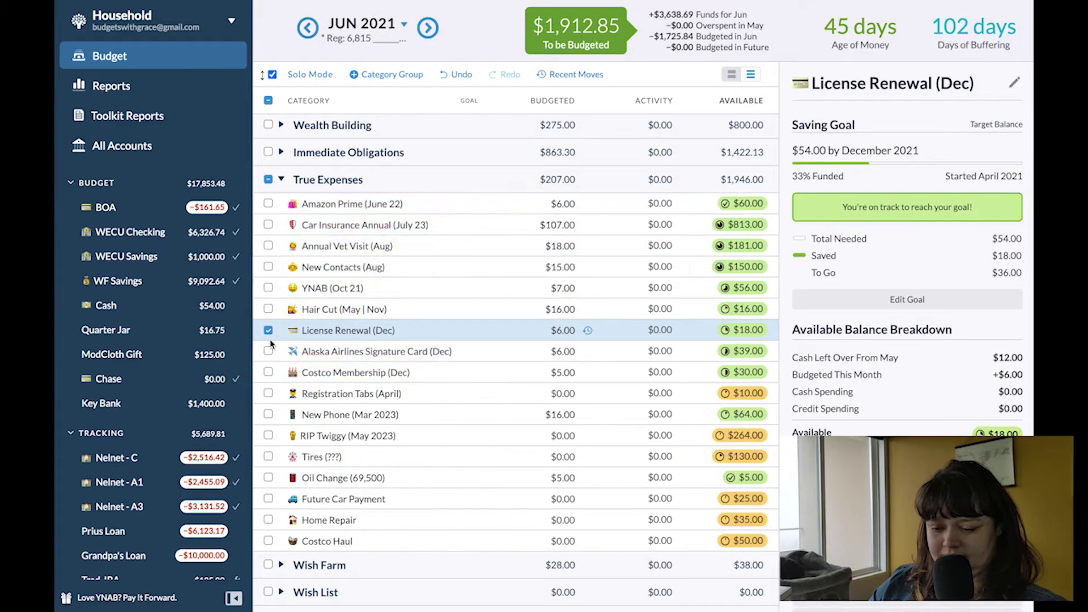
click(268, 331)
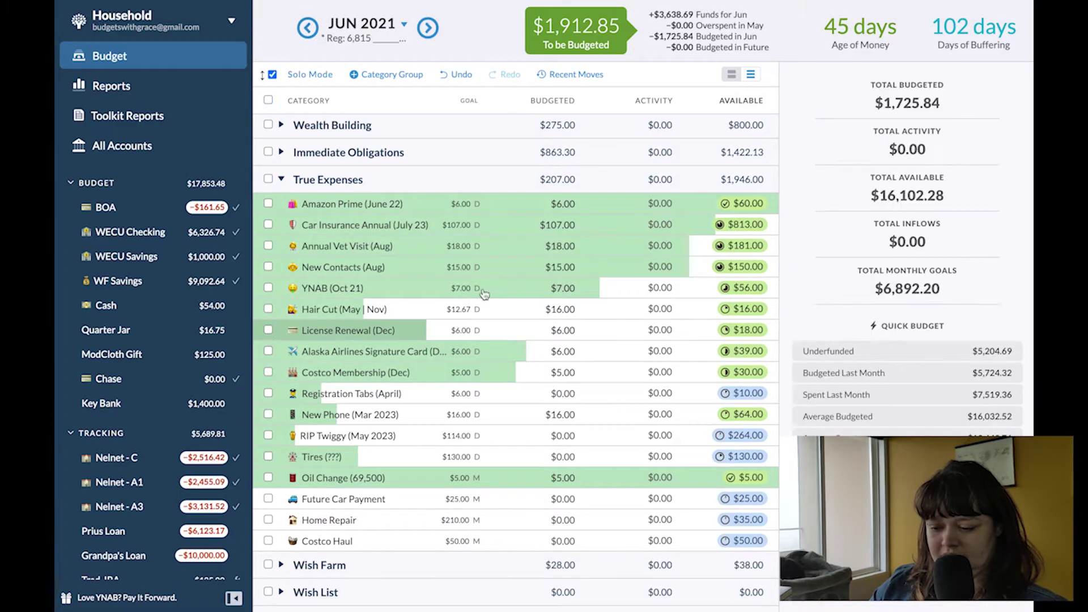
Budget $6 to Registration Tabs for June.
click(561, 394)
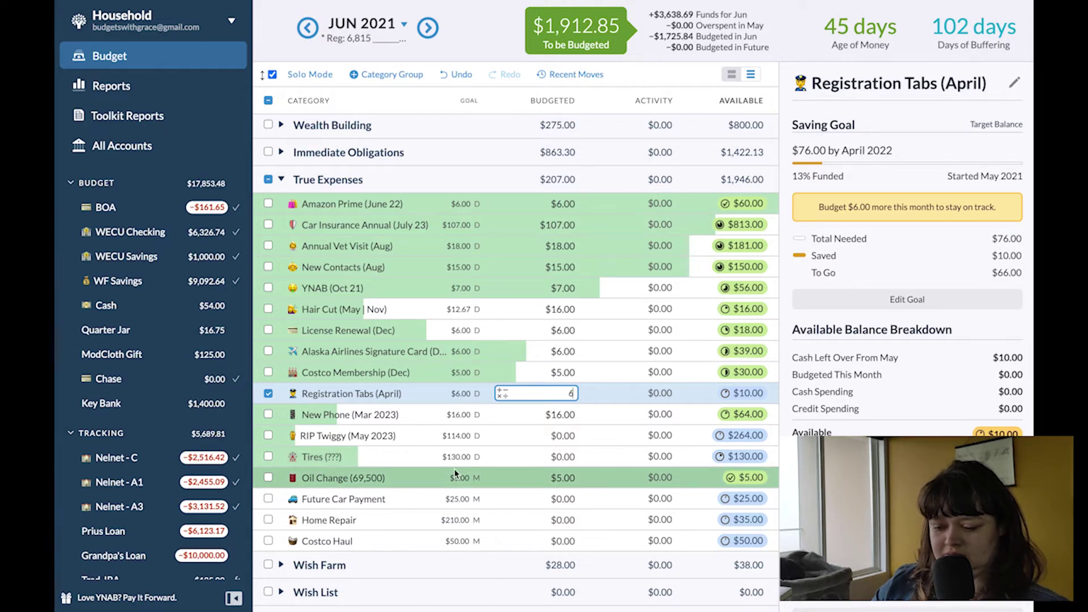
text(6)
key(Return)
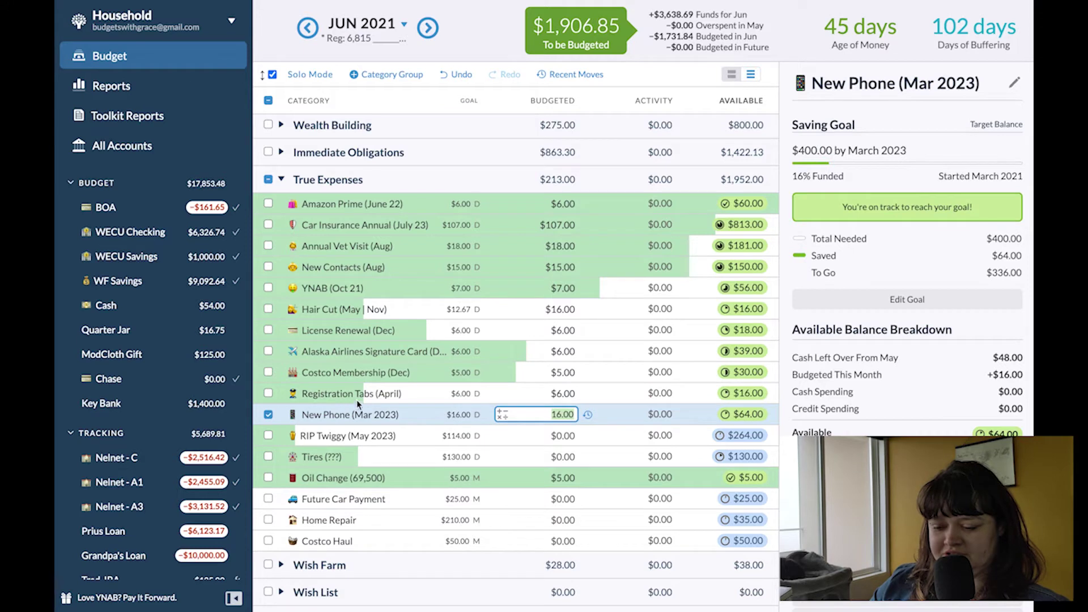
click(268, 416)
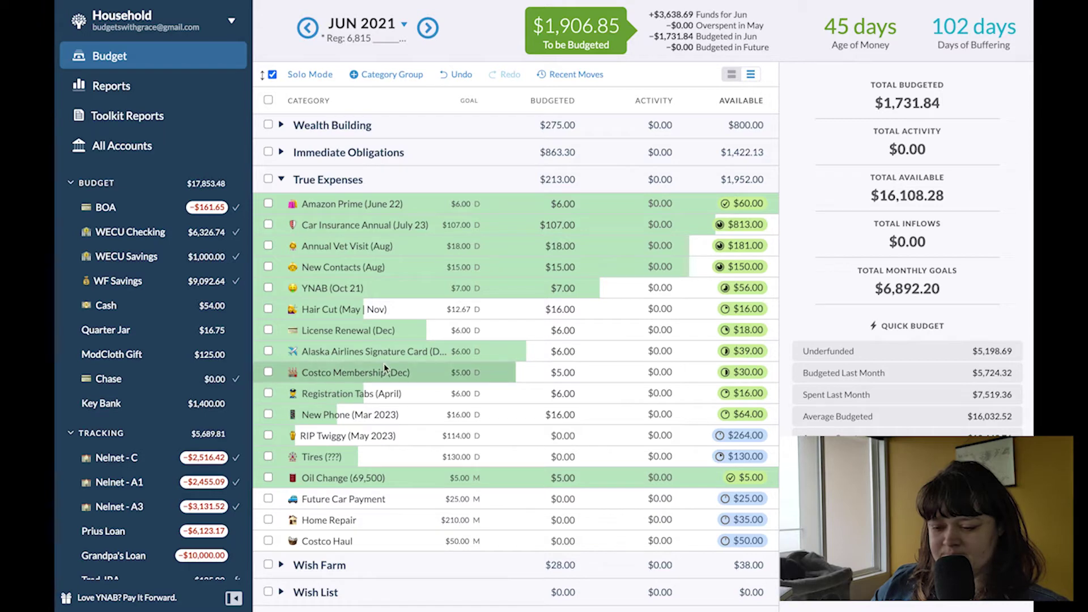
click(281, 153)
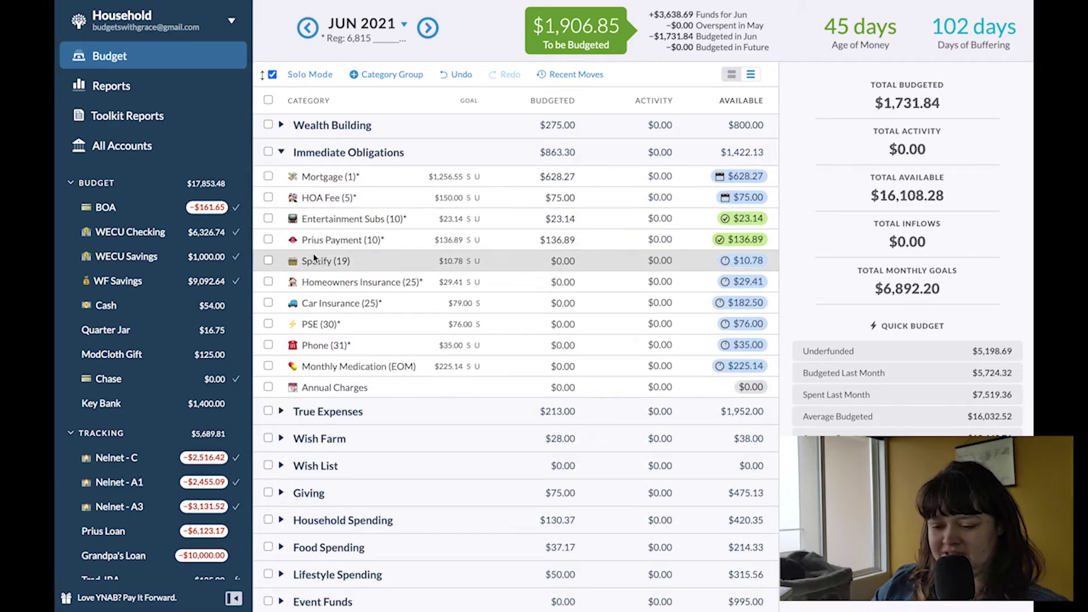
Fund the shortfalls for Spotify, Homeowners Insurance, Car Insurance, PSE, Phone and Monthly Medication.
click(270, 261)
click(269, 282)
click(270, 304)
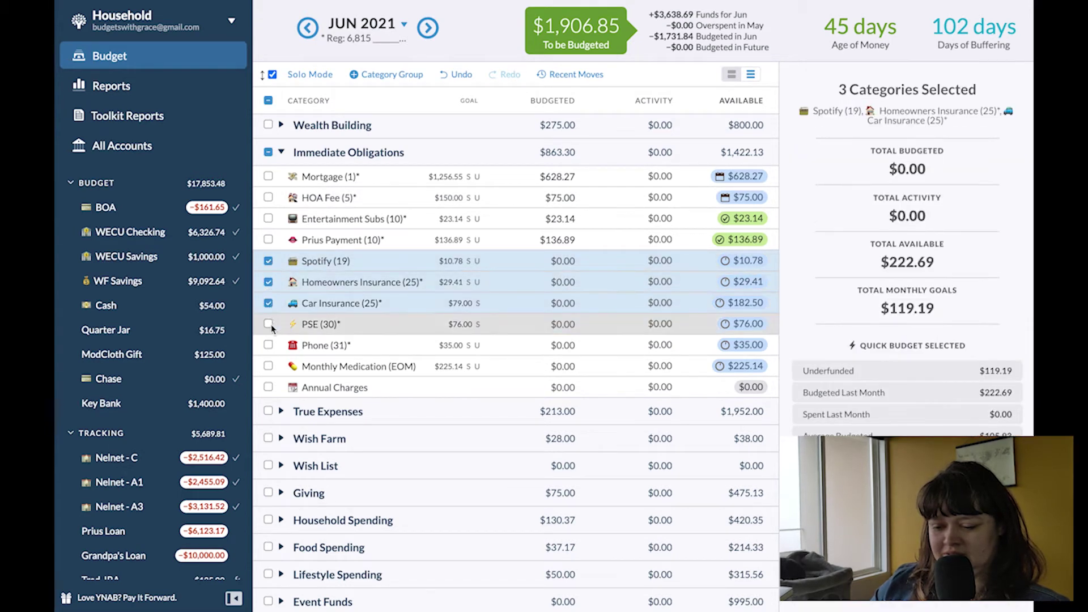
click(268, 324)
click(269, 345)
click(268, 366)
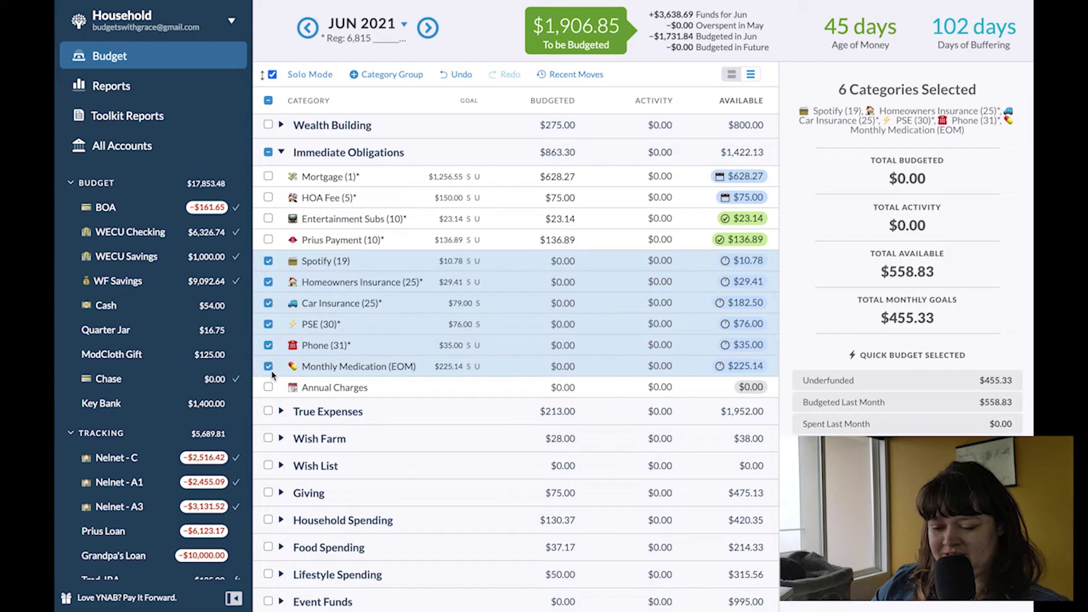
click(884, 380)
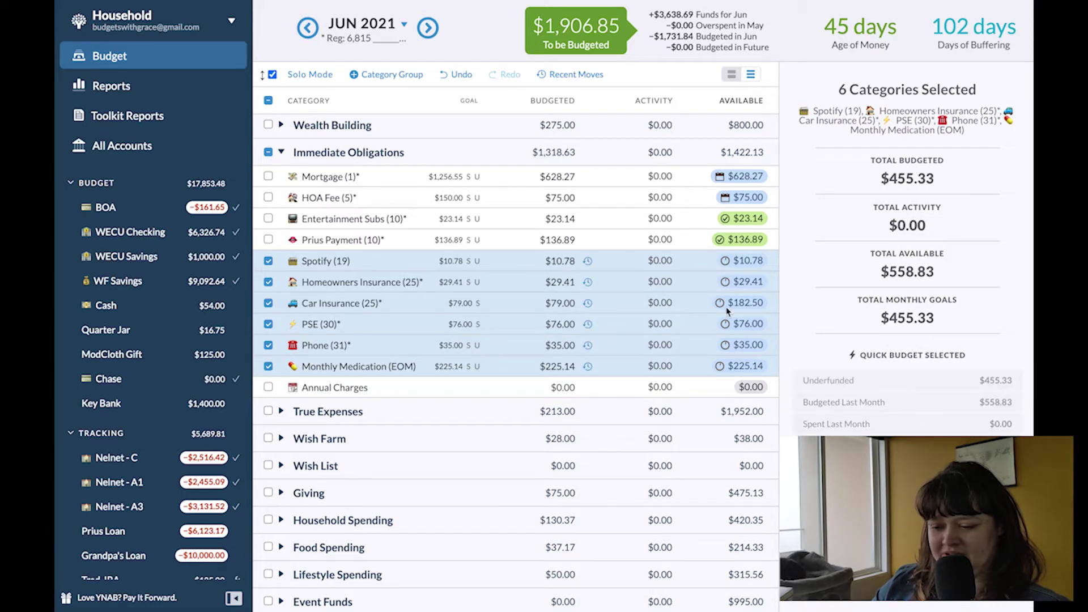
Fund all Immediate Obligations shortfalls, collapse the group, and expand Wealth Building.
click(268, 152)
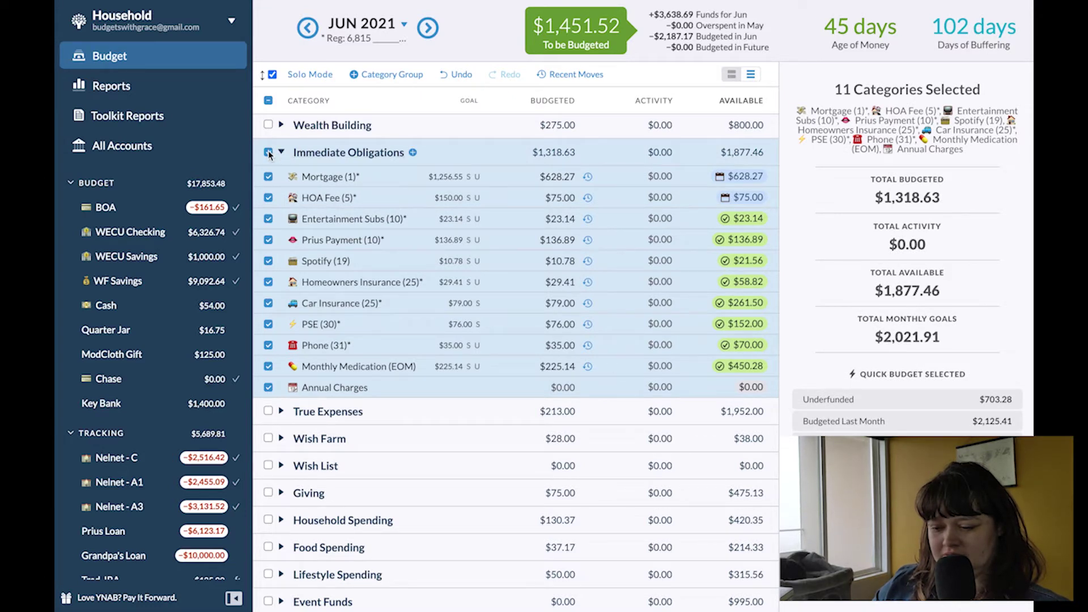
click(906, 401)
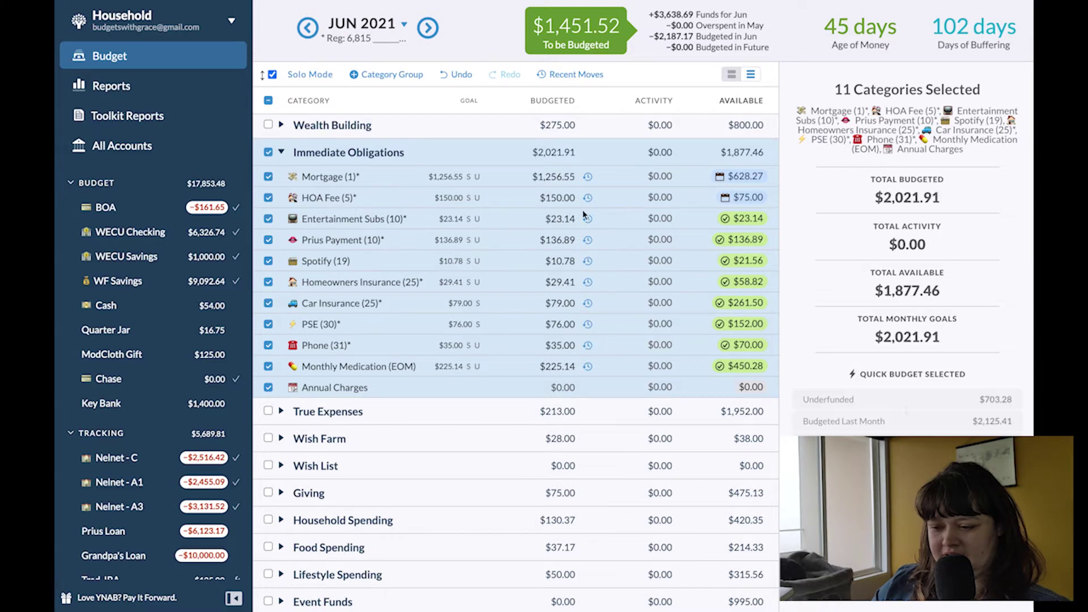
click(269, 152)
click(282, 154)
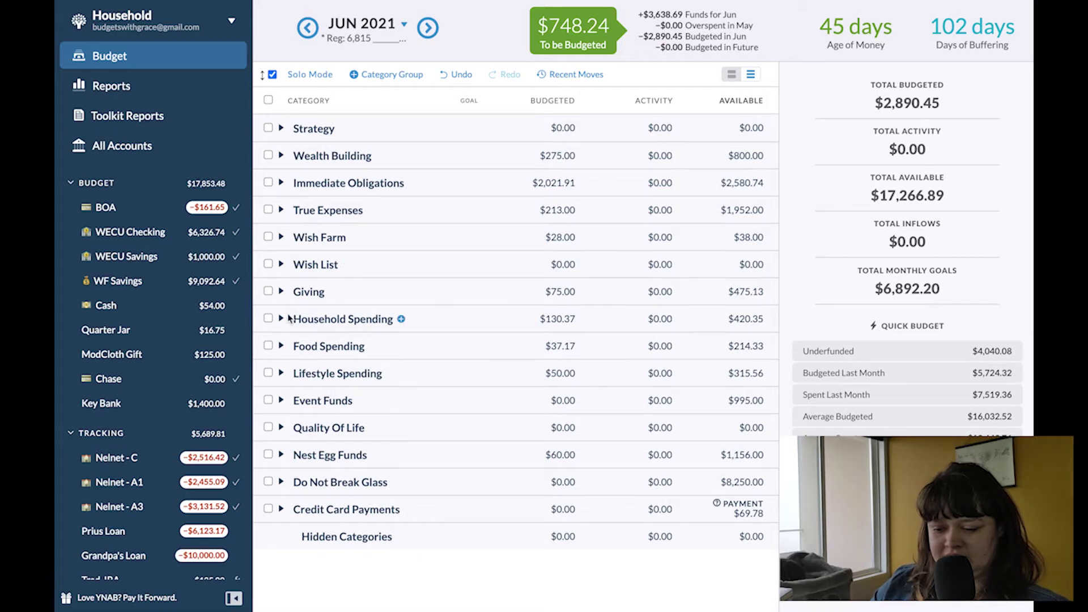
click(281, 156)
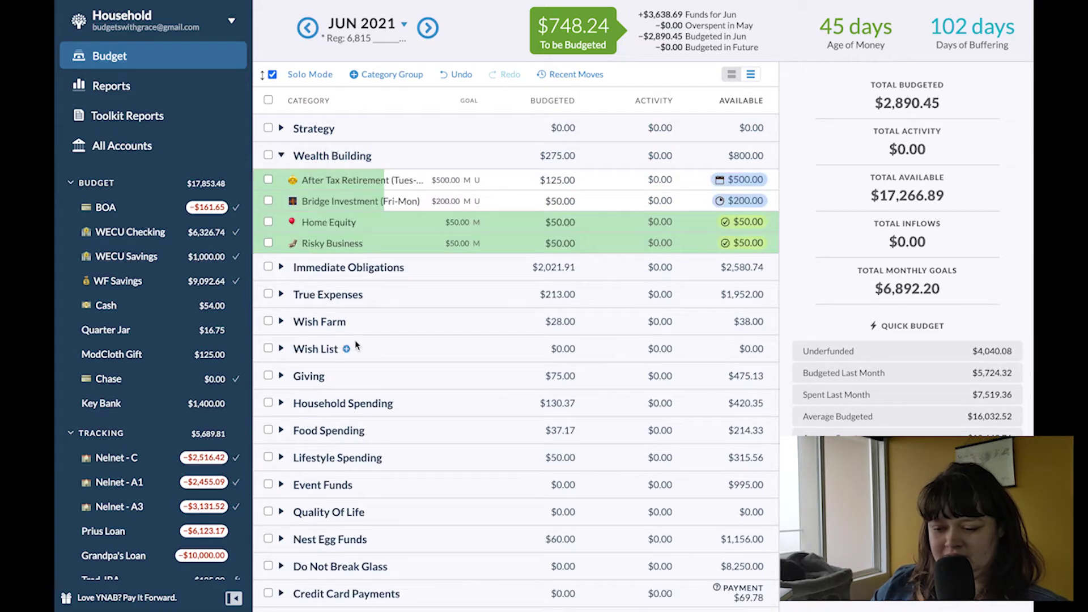
Clear the June budgets for Monthly Medication, Phone, Car Insurance and Spotify to $0.00.
click(281, 267)
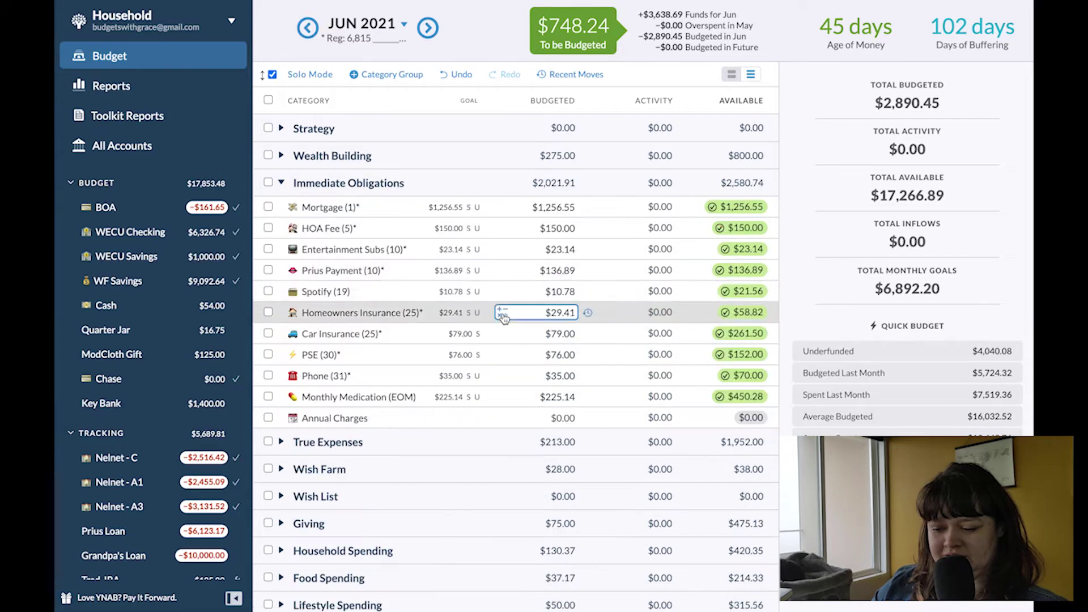
click(541, 397)
key(BackSpace)
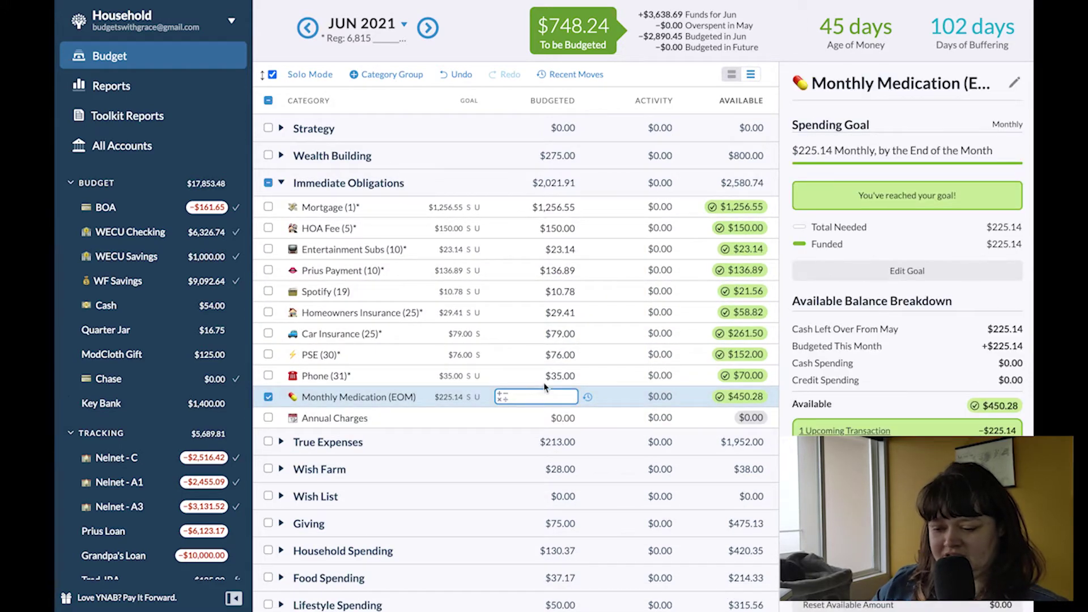
click(548, 377)
key(BackSpace)
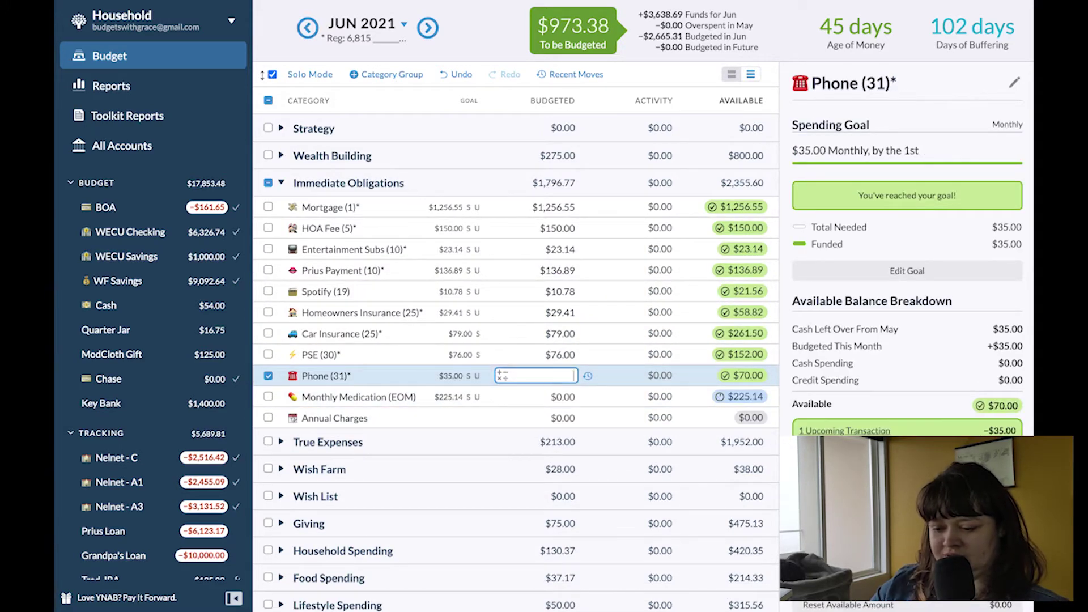
click(552, 335)
key(BackSpace)
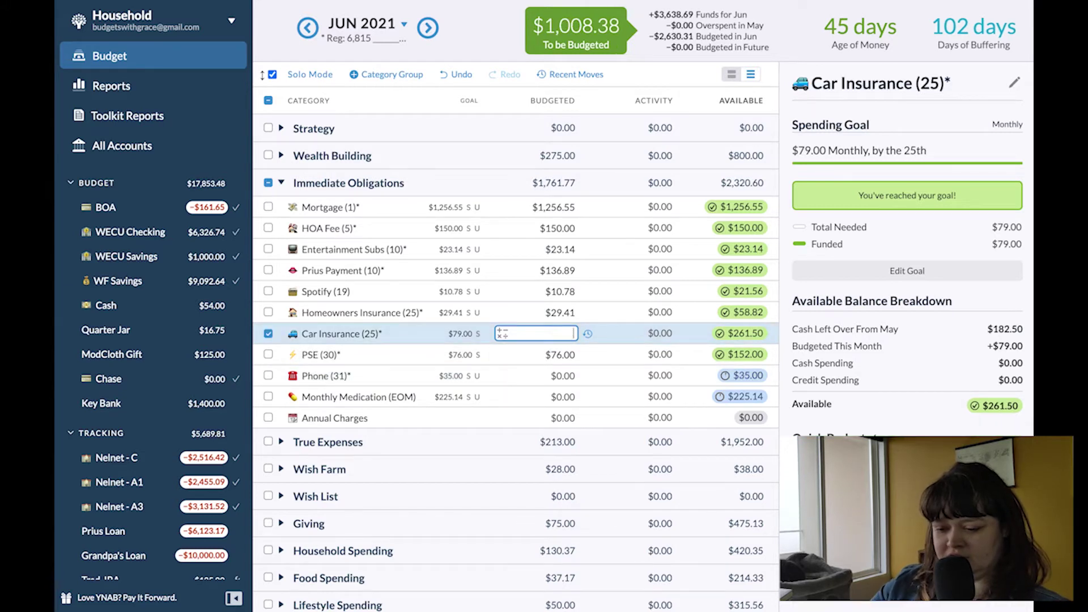
click(563, 292)
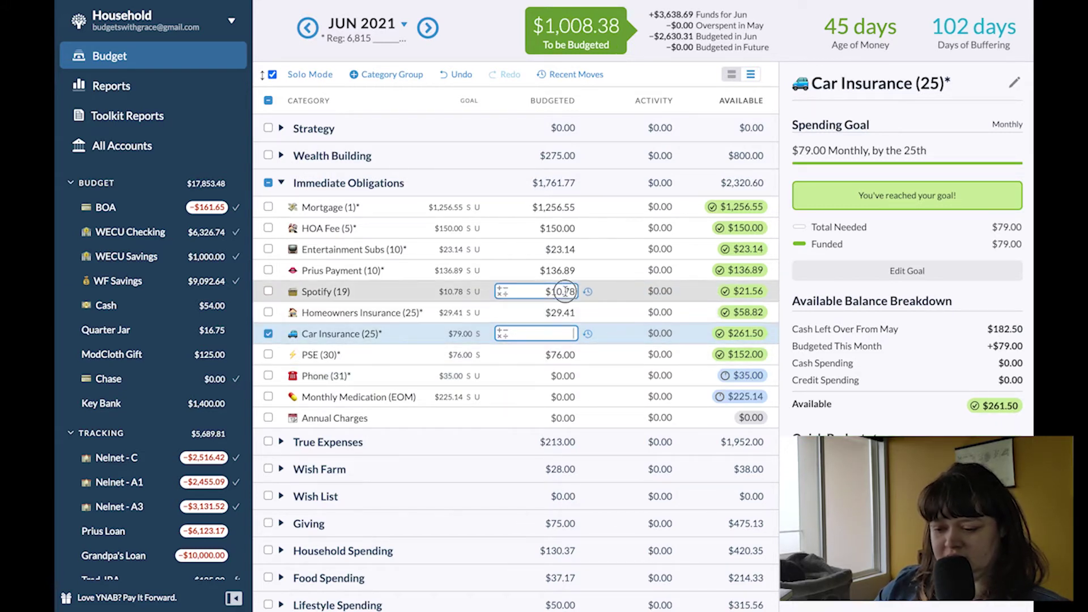
key(BackSpace)
key(Return)
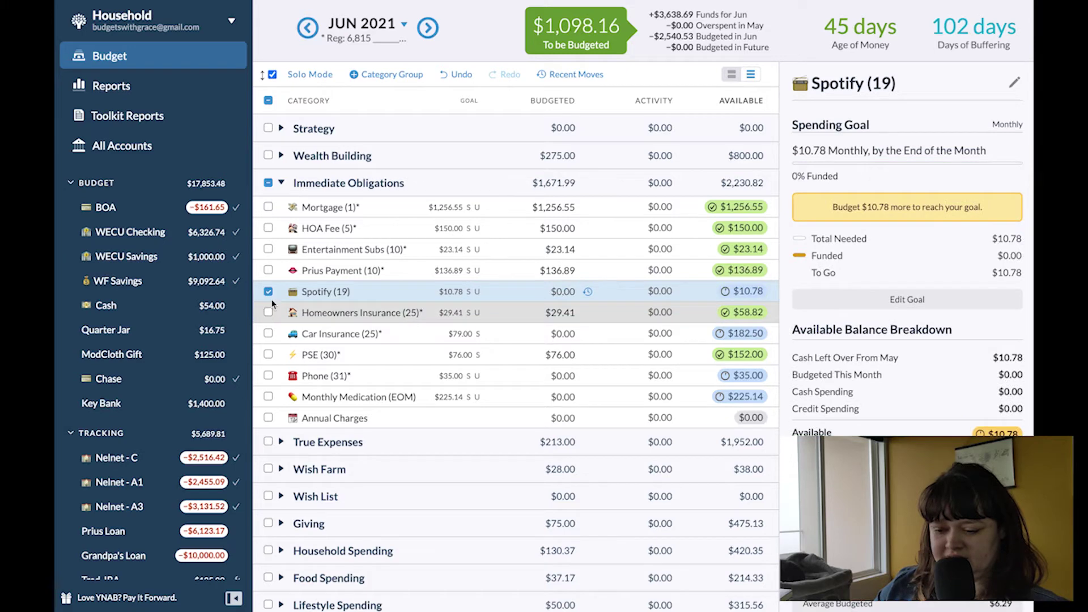
click(268, 291)
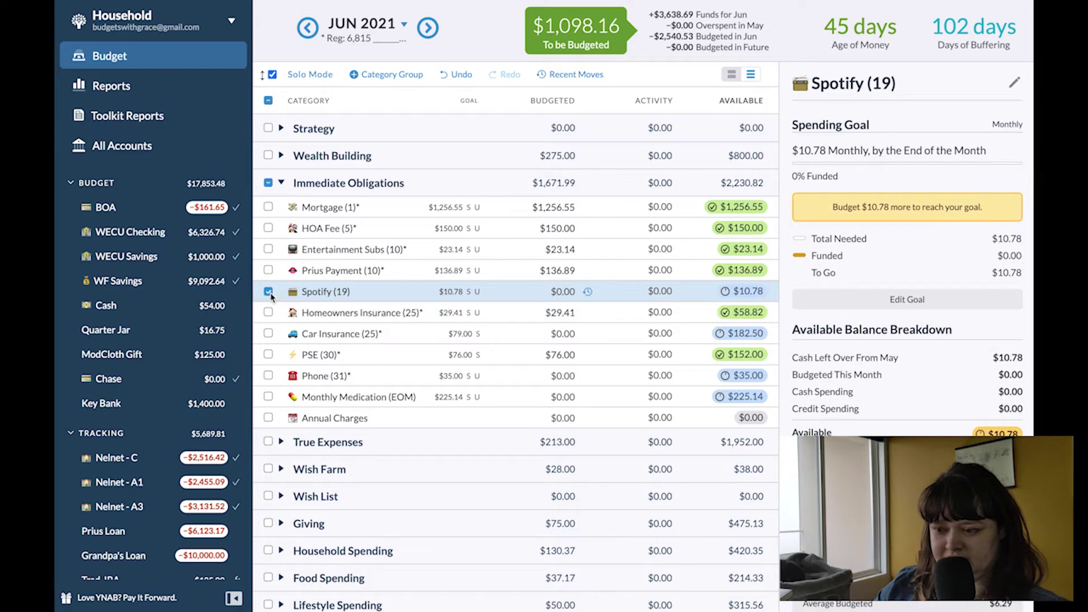
click(282, 183)
Budget $300.00 to the Fridge - $1,200 category in Wish Farm.
click(282, 211)
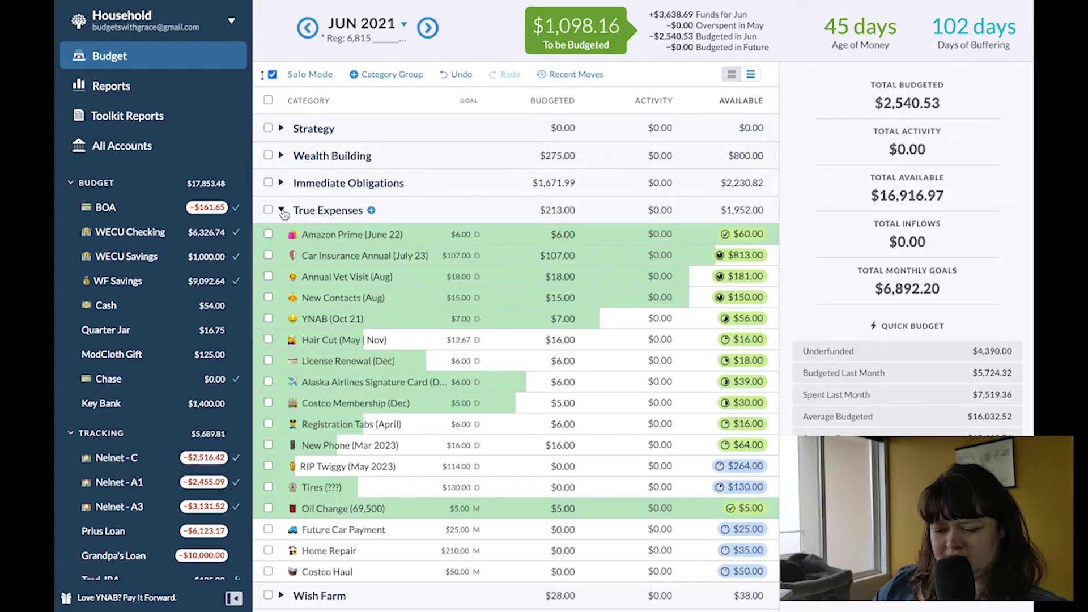
click(282, 210)
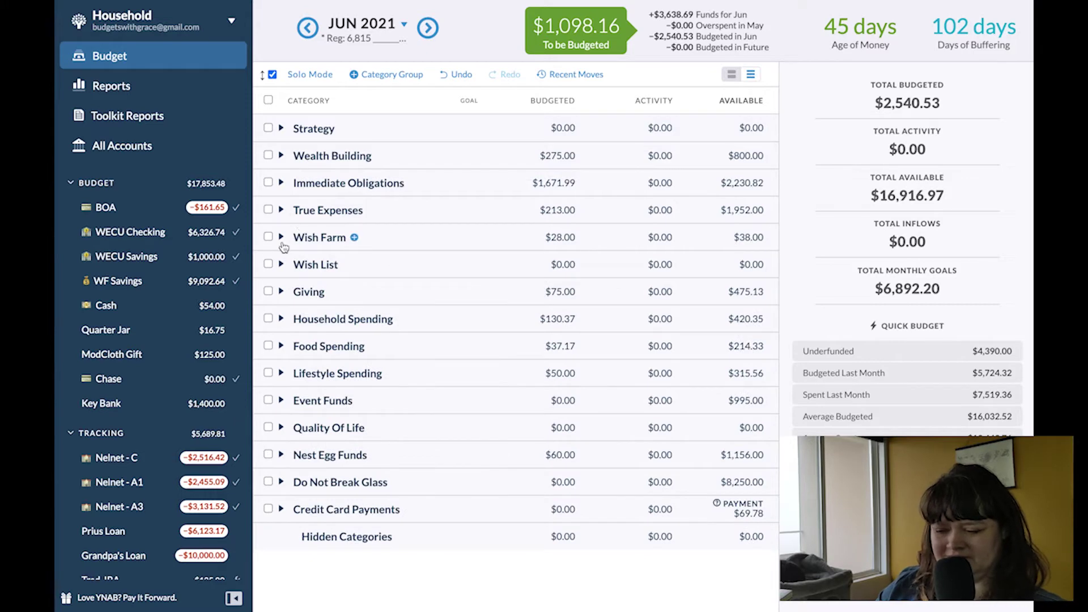
click(282, 238)
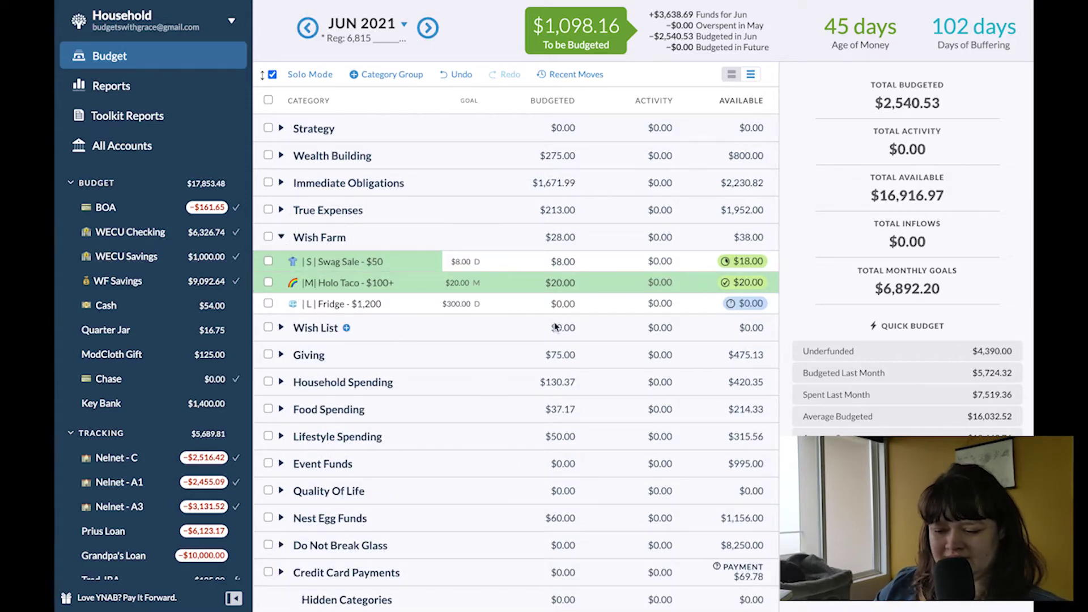
click(559, 305)
text(300)
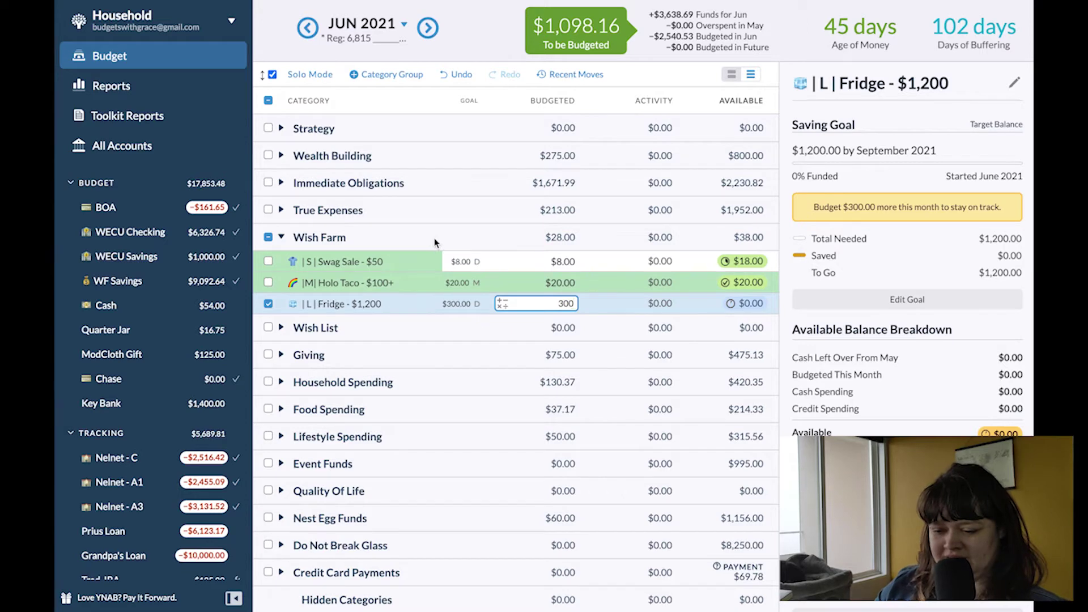
key(Return)
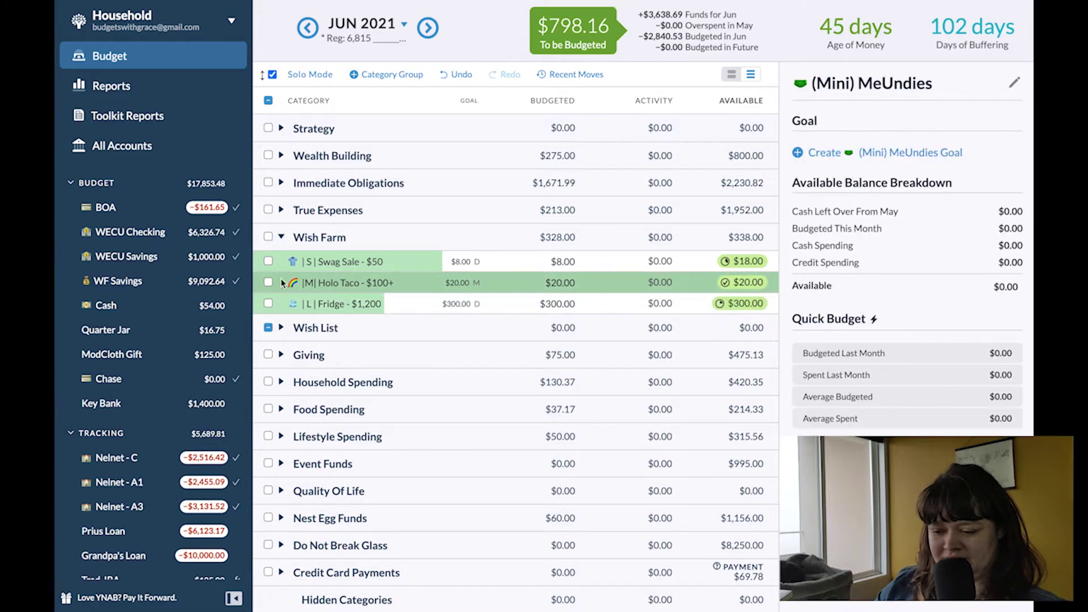
click(269, 328)
click(279, 329)
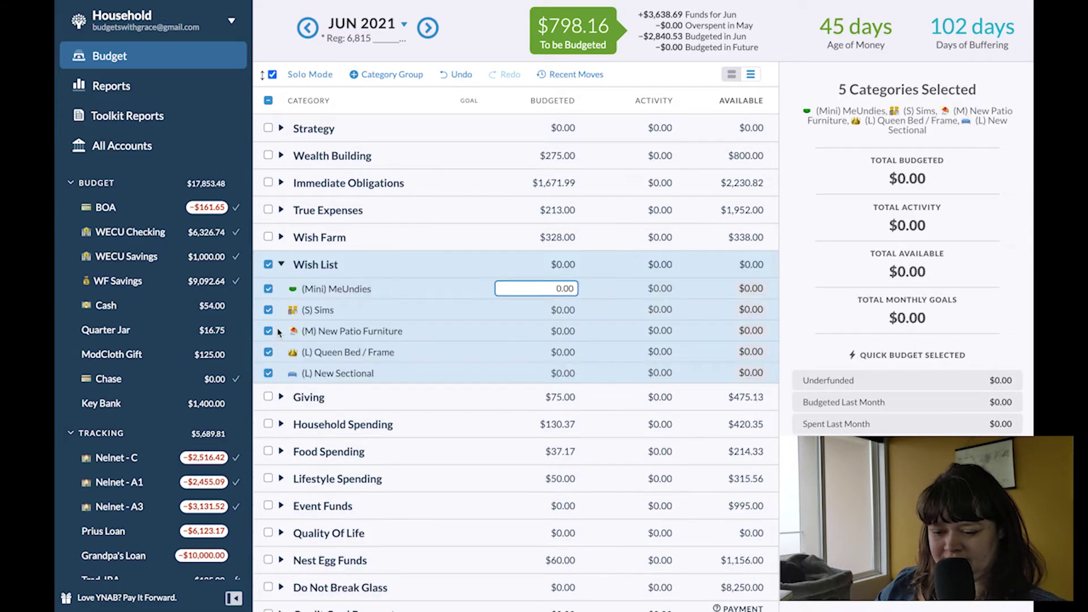
Expand Giving and select only Donation with Purchase and Tis the Season.
click(280, 396)
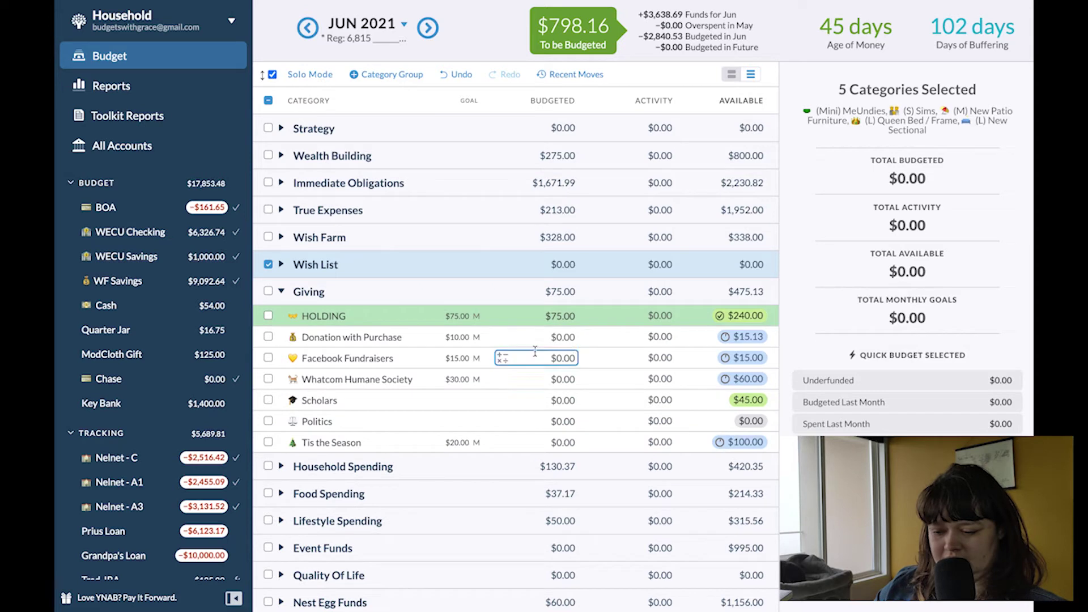
click(268, 338)
click(268, 358)
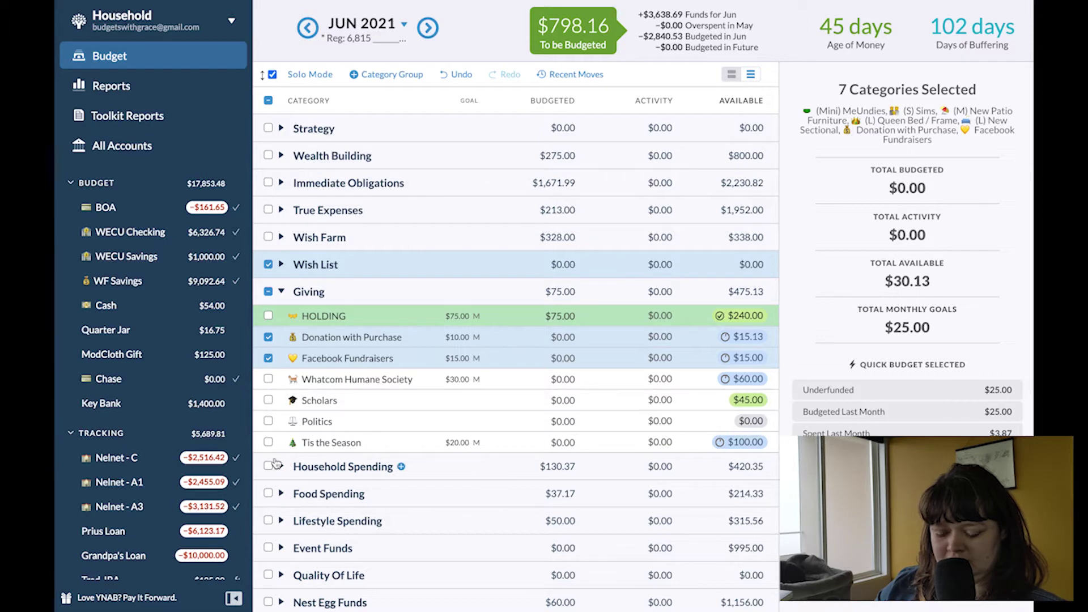
click(269, 467)
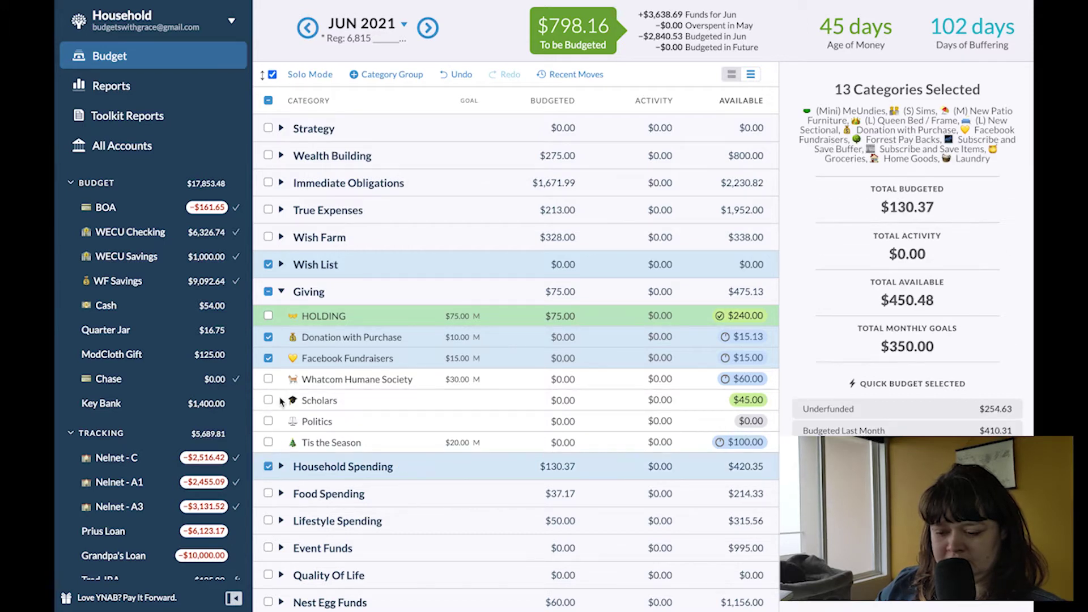
click(269, 359)
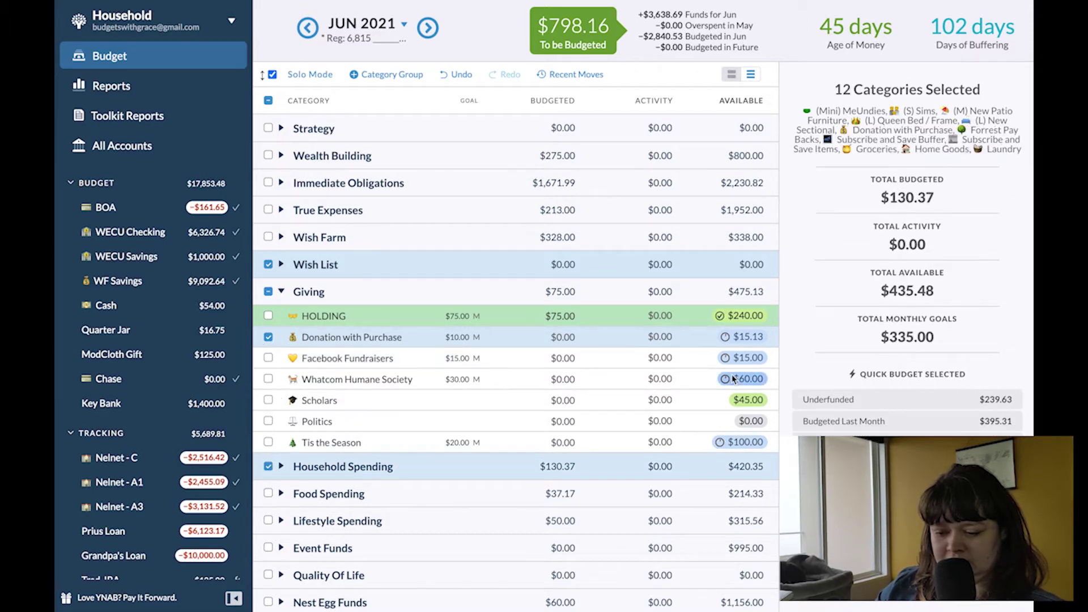
click(268, 265)
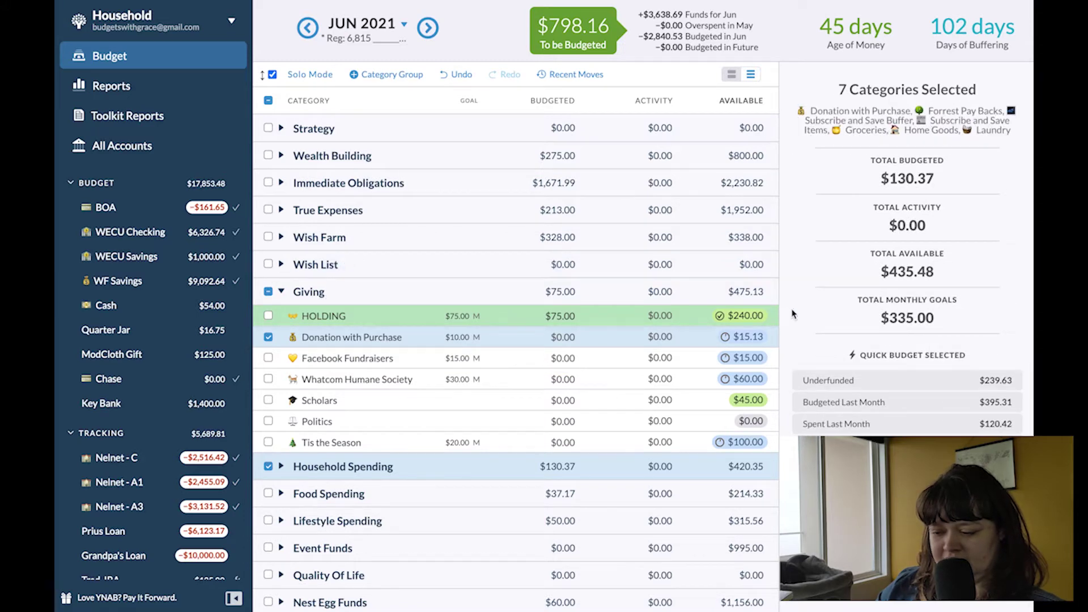
scroll(332, 292, down, 2)
scroll(306, 272, up, 2)
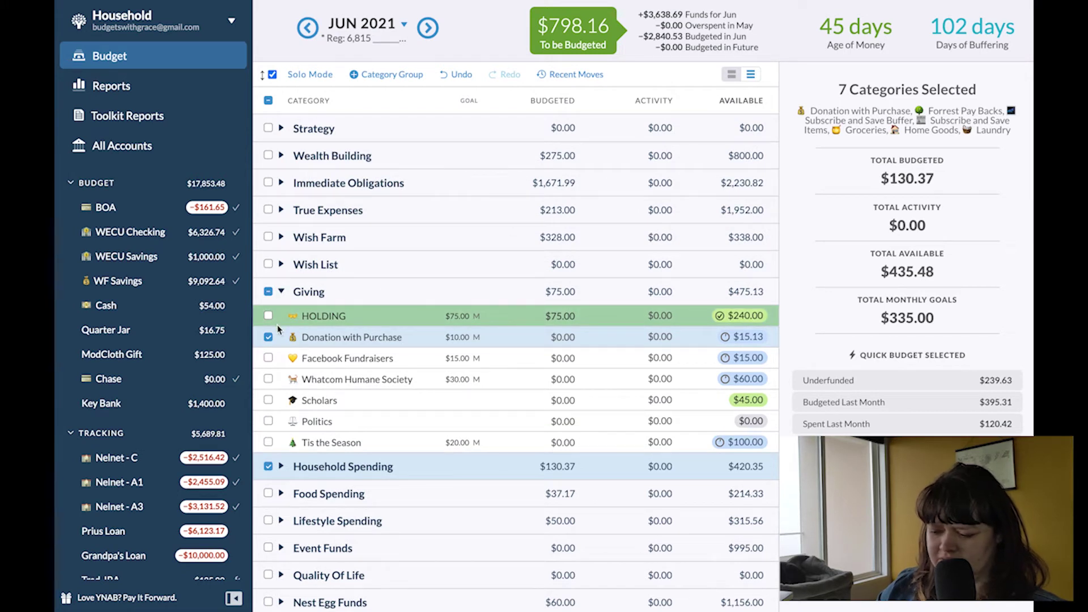
click(268, 466)
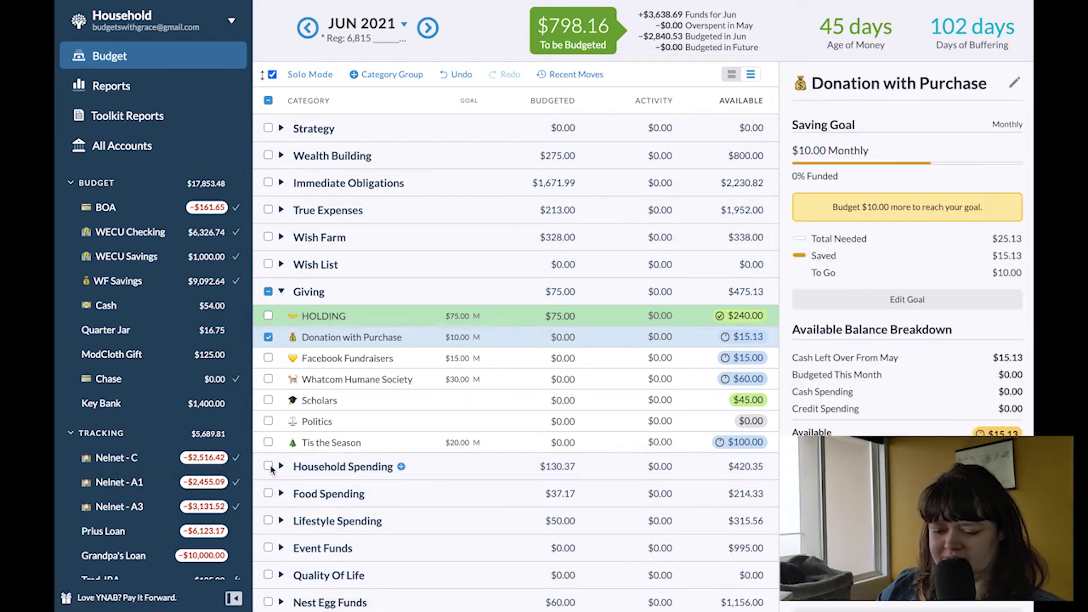
click(268, 443)
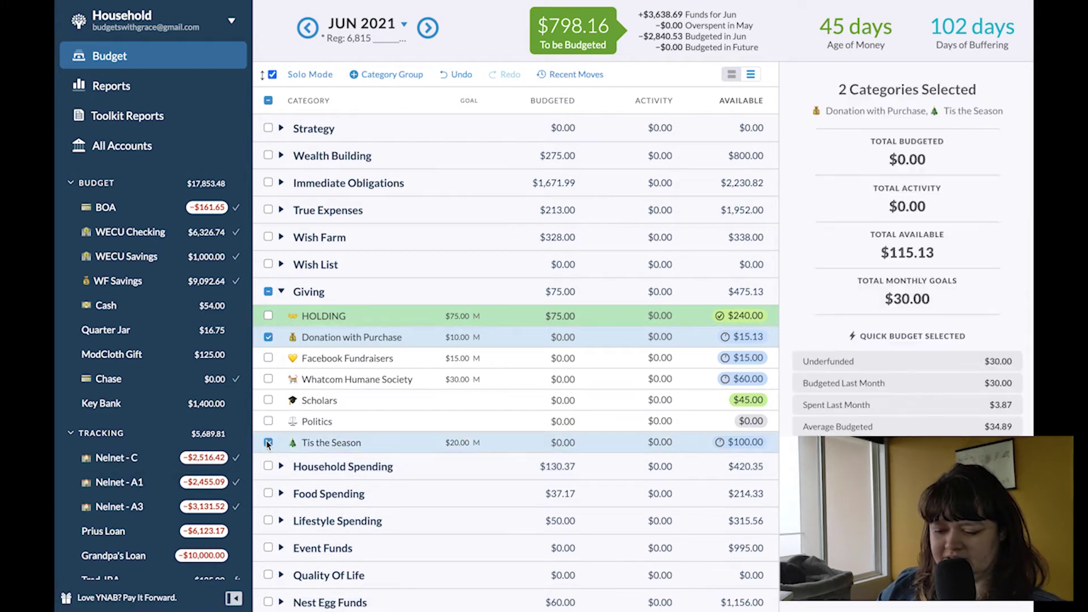
Fund their underfunded goals with $10.00 and $20.00, bringing To be Budgeted to $768.16.
click(848, 363)
click(268, 337)
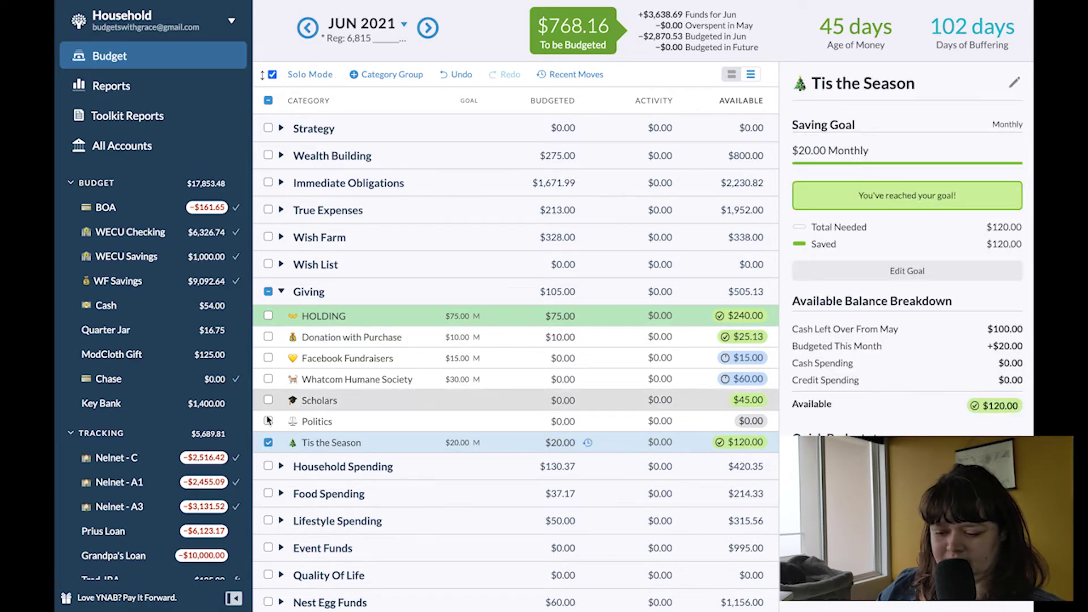
click(268, 443)
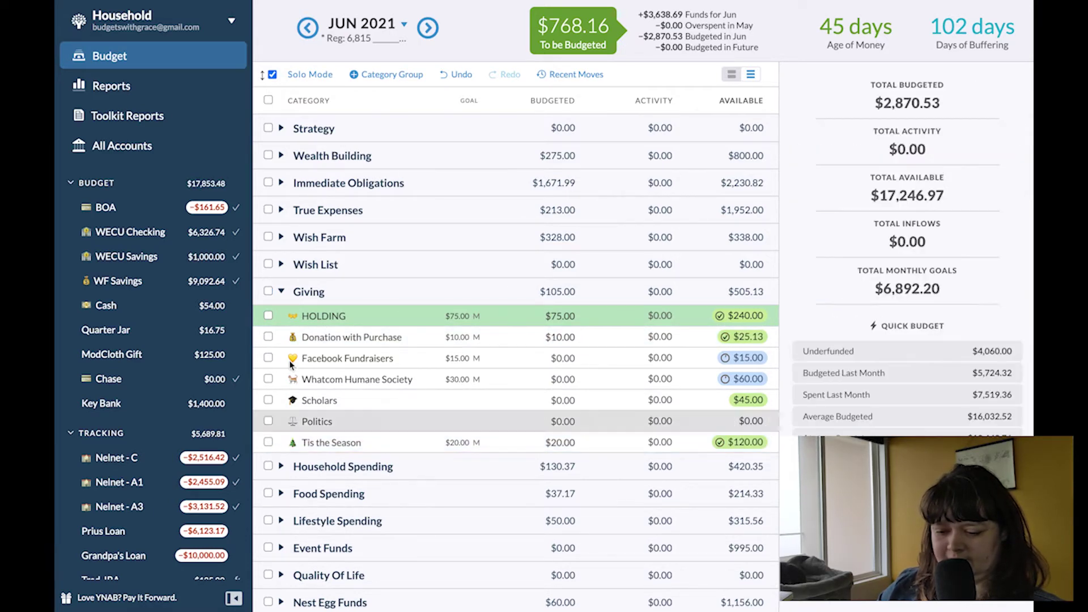
click(280, 291)
click(280, 318)
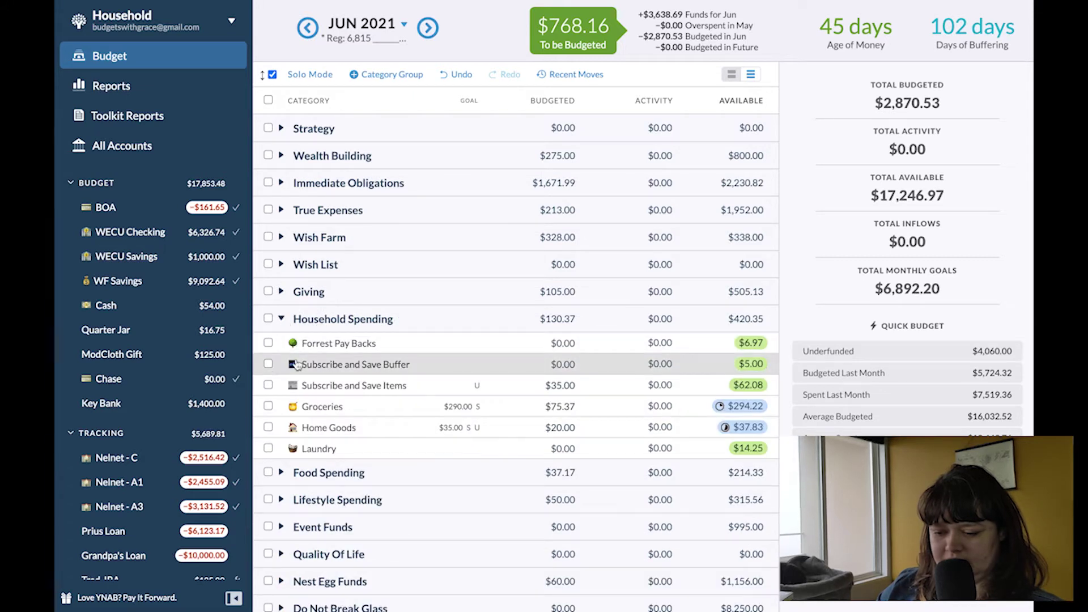
Budget last month's amount for Subscribe and Save Items after reviewing its upcoming transactions.
click(266, 385)
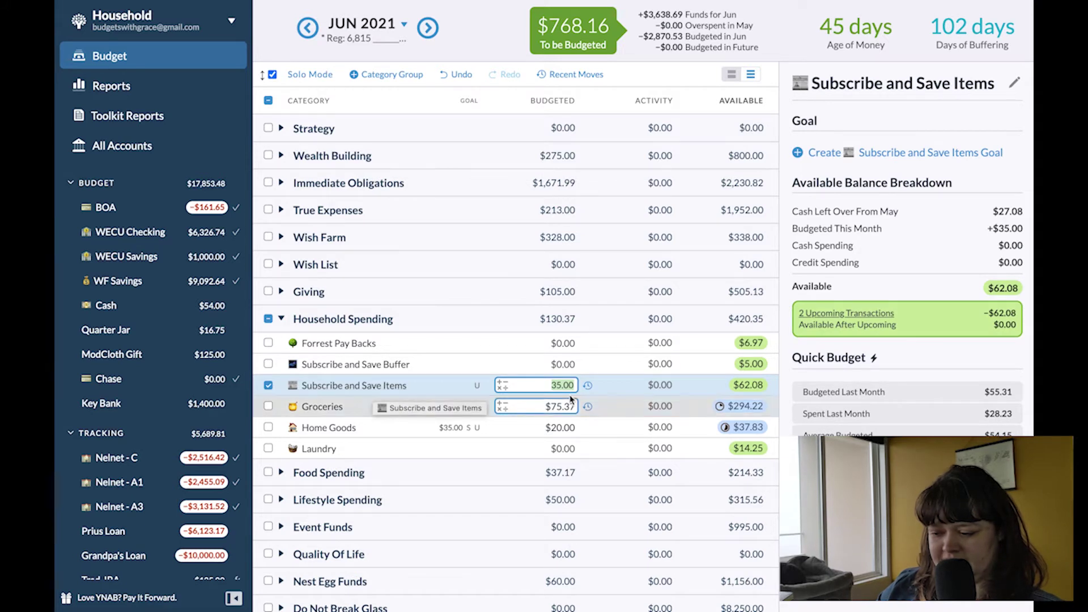
click(831, 317)
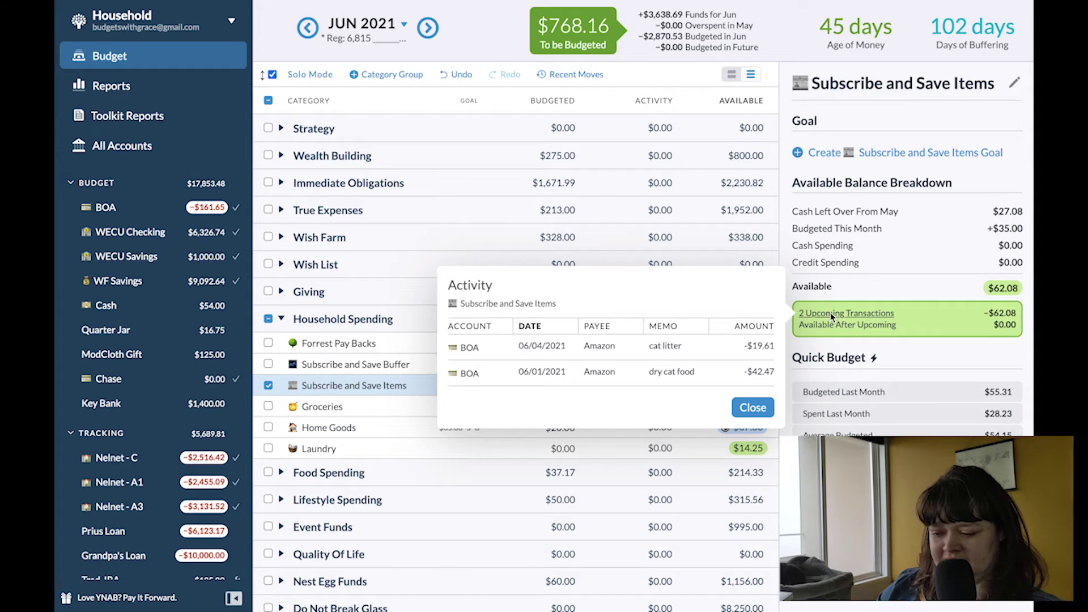
click(831, 313)
click(834, 393)
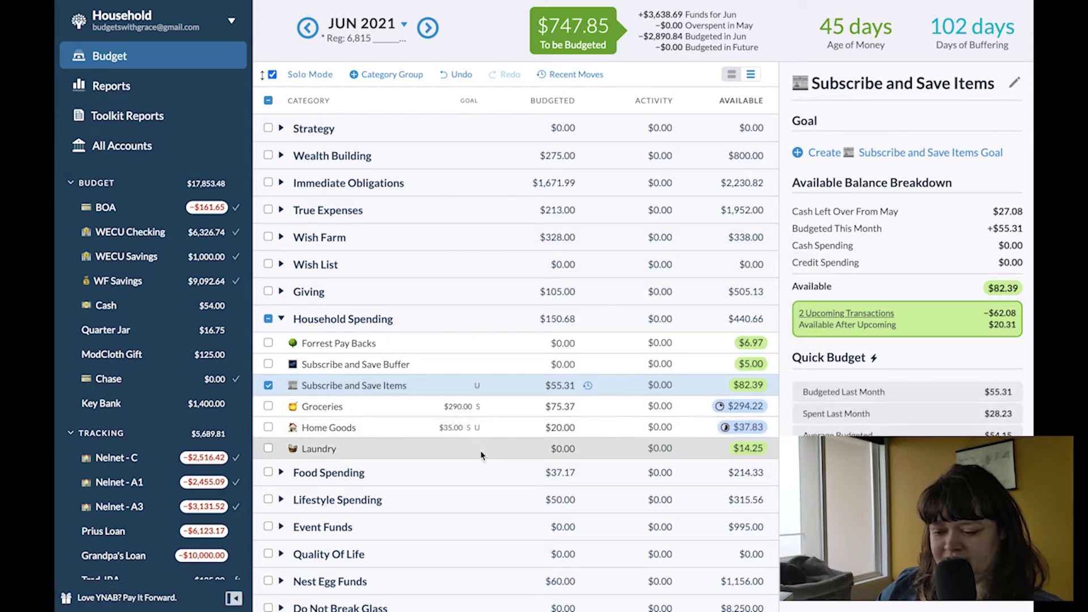
click(535, 343)
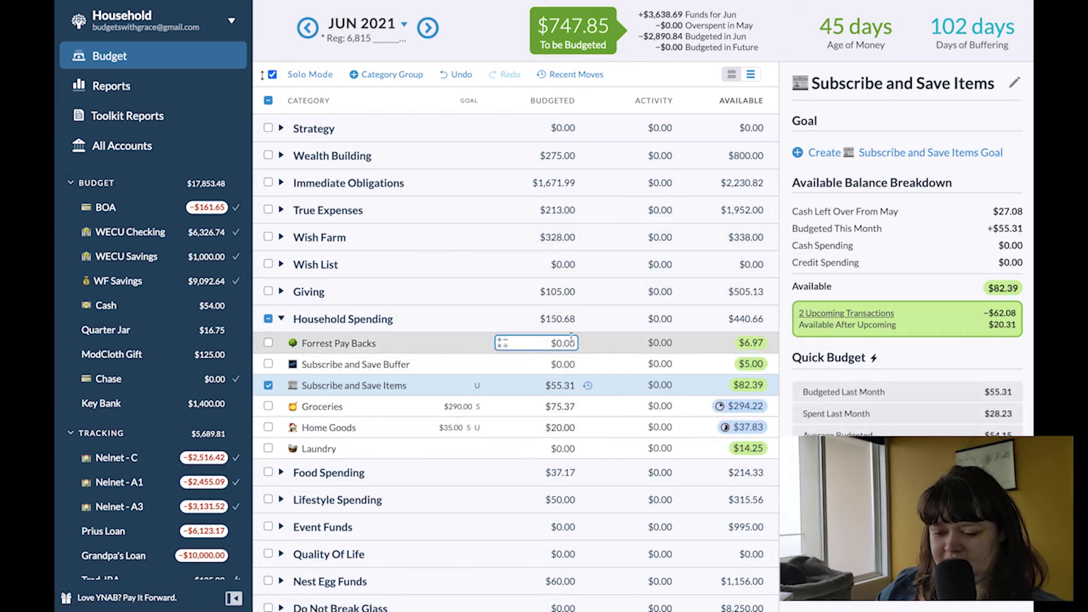
click(268, 384)
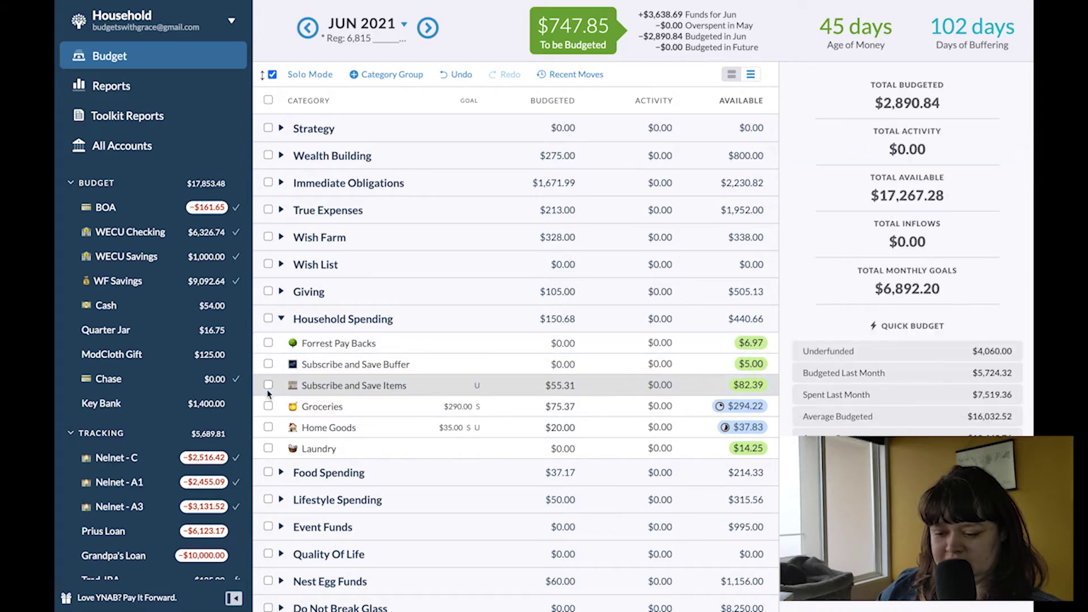
Add $90 to Groceries so it reaches $165.37, leaving Home Goods at $20.00.
click(558, 406)
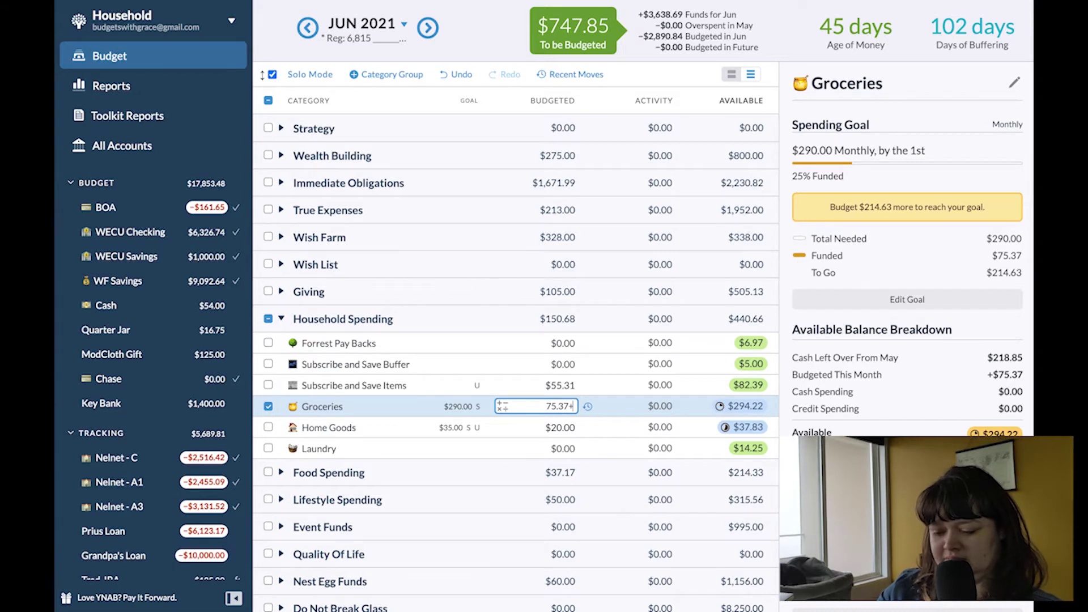
text(+90)
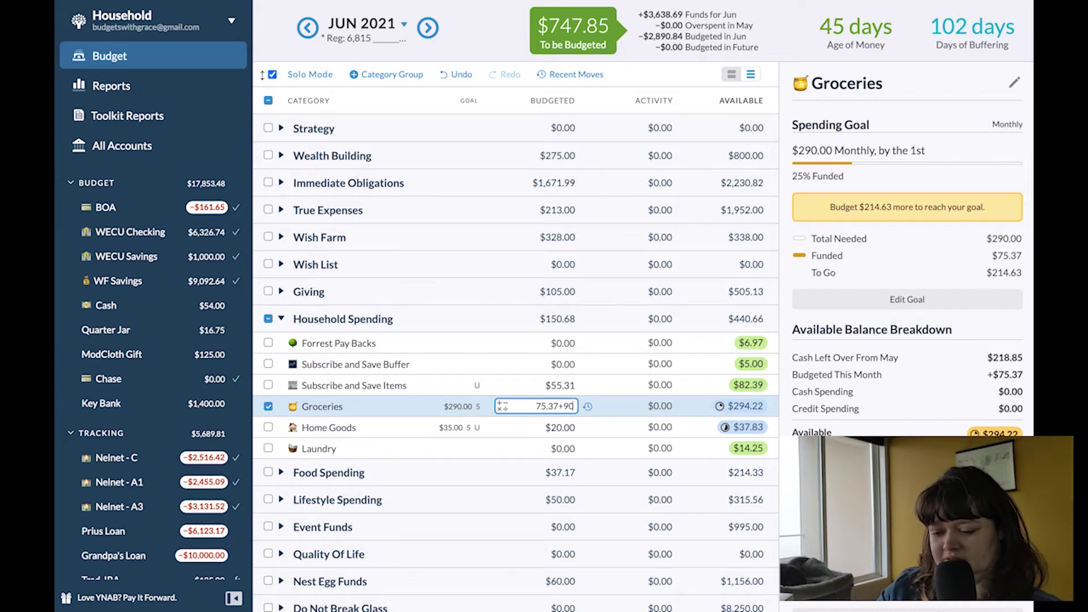
key(Return)
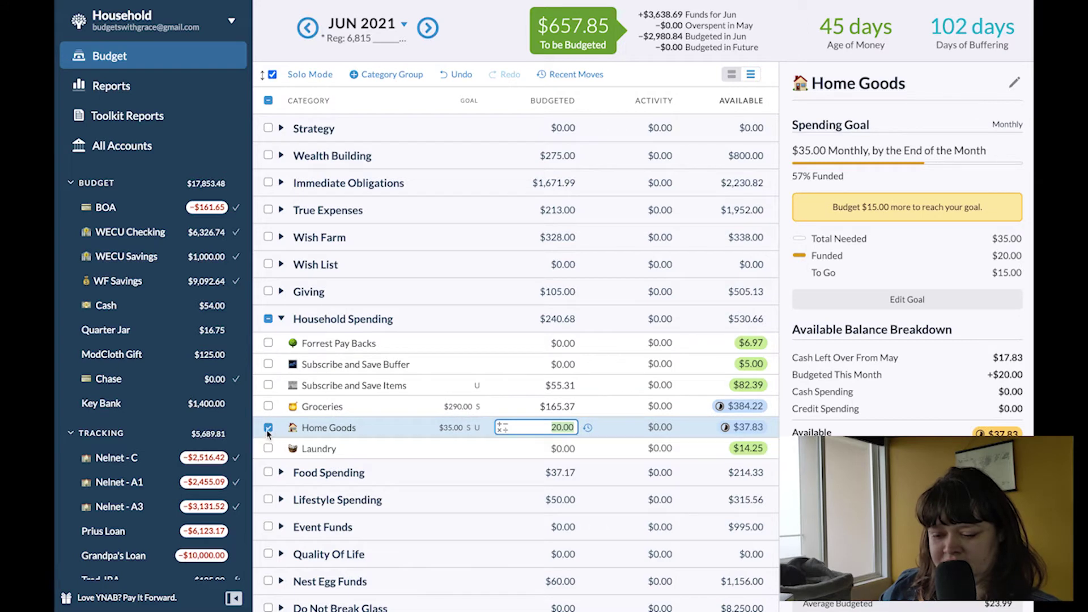
click(268, 427)
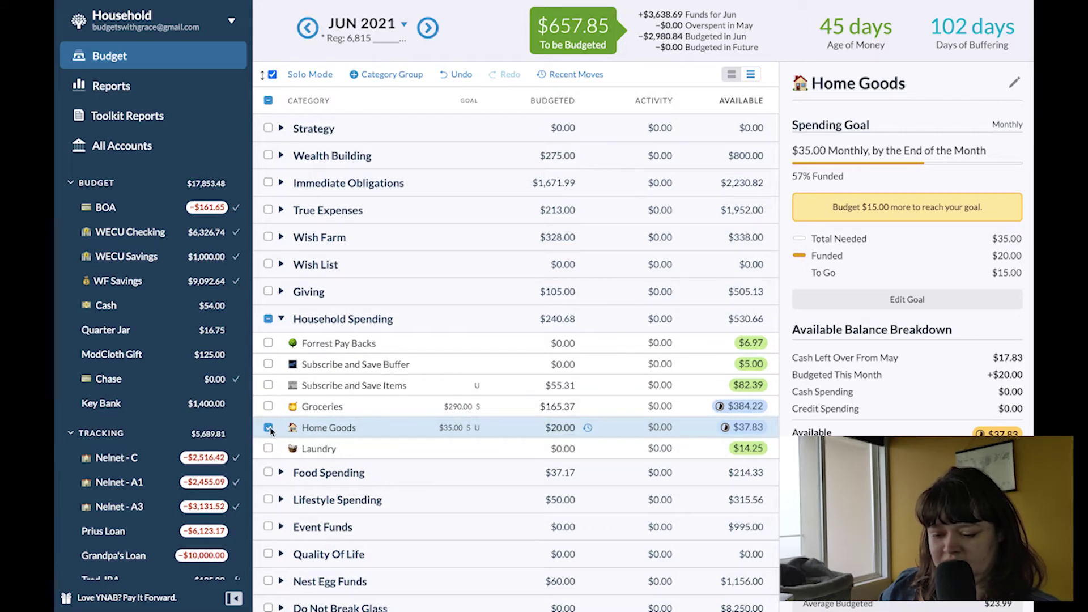
Budget Dates with Forrest +$50 (to $87.17), Food with Friends $75.00 and Coffee $20.00.
click(281, 473)
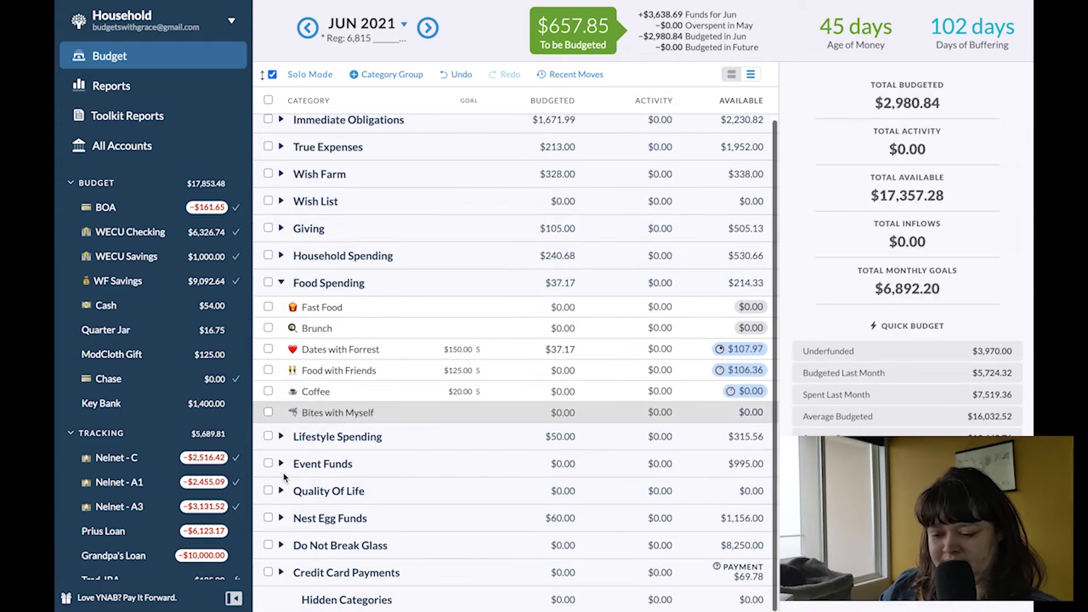
click(546, 329)
click(530, 350)
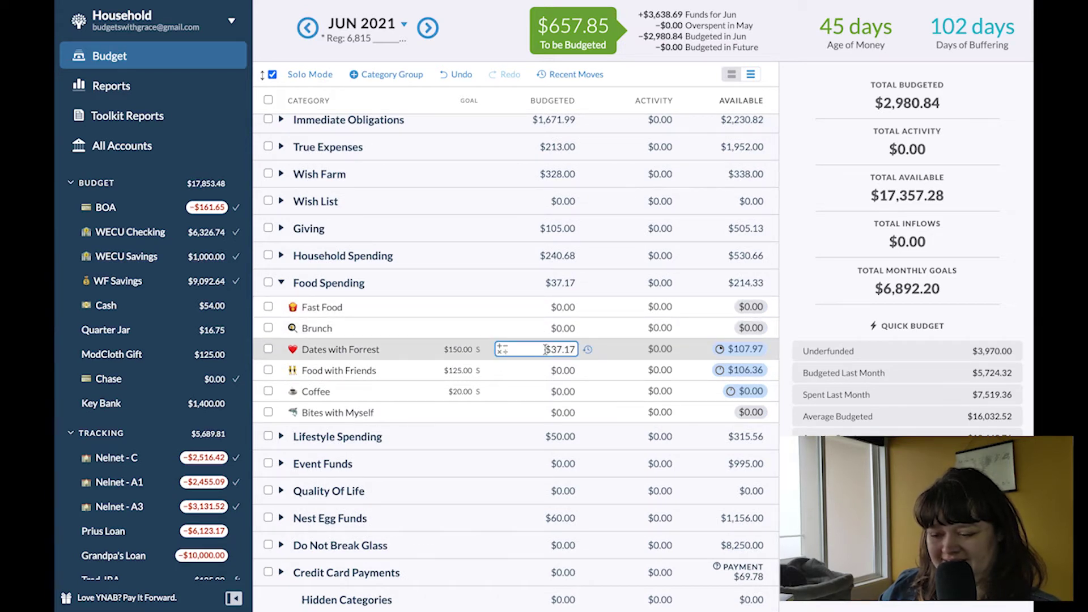
click(546, 350)
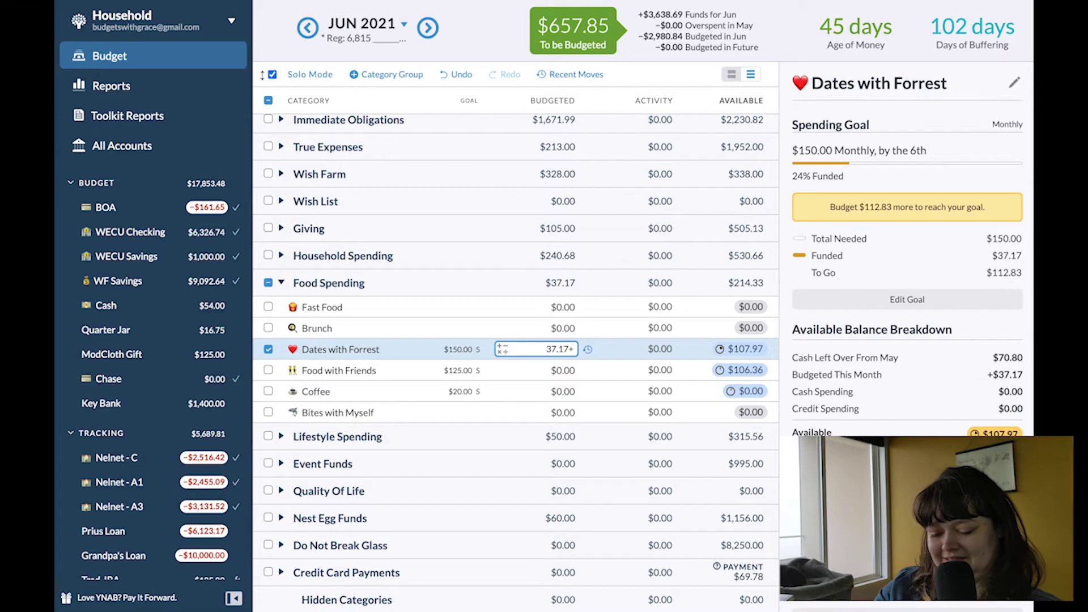
text(+50)
key(Return)
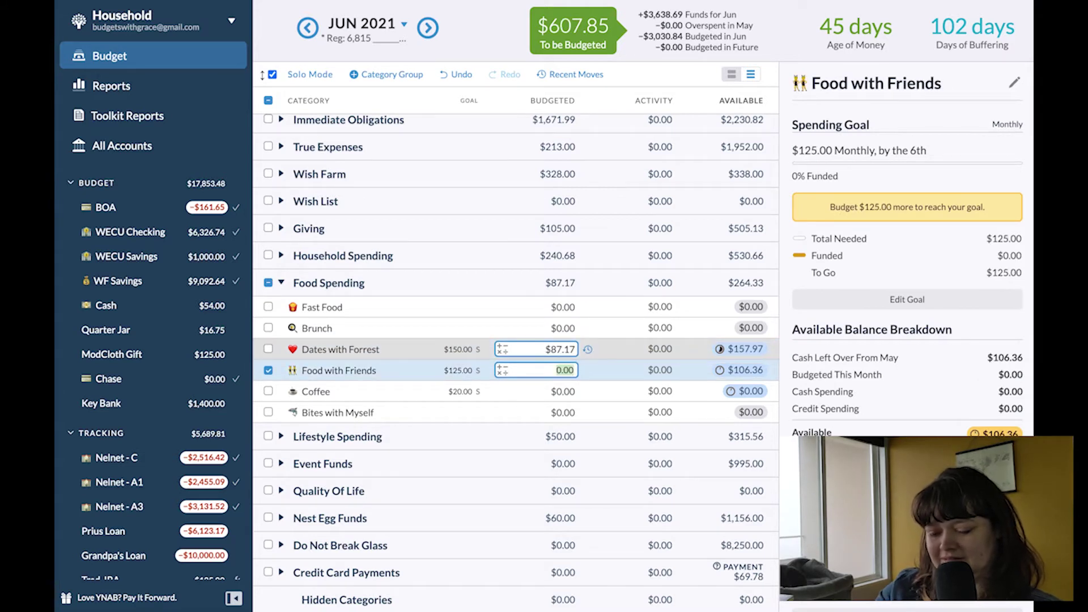
text(75)
key(Return)
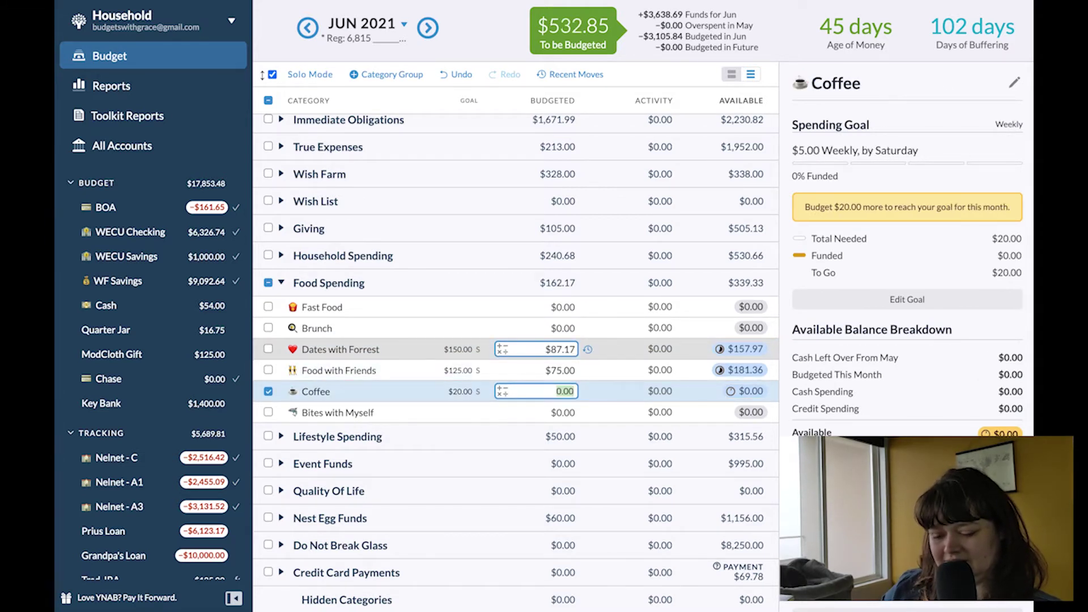
text(20)
key(Return)
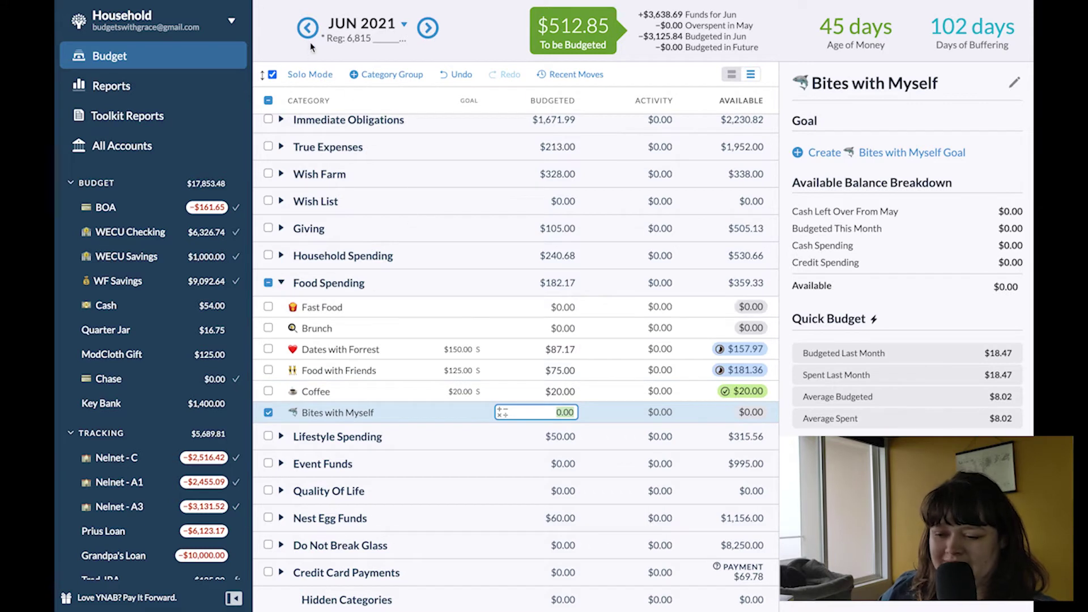
Check Coffee's May 2021 budgeted amount, then return to the June 2021 budget.
click(308, 28)
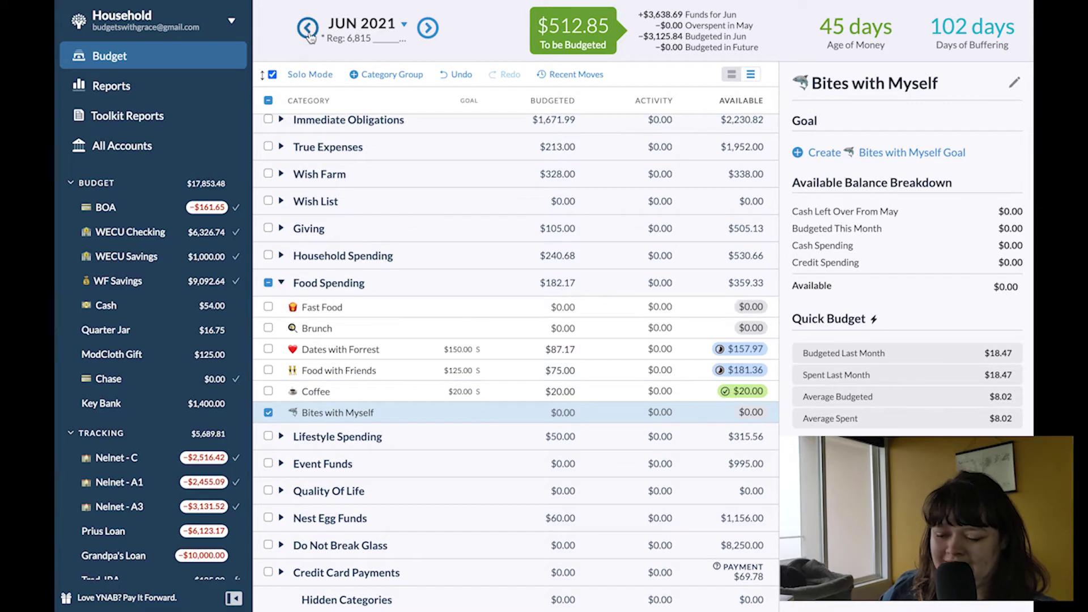
key(Return)
click(545, 392)
click(637, 401)
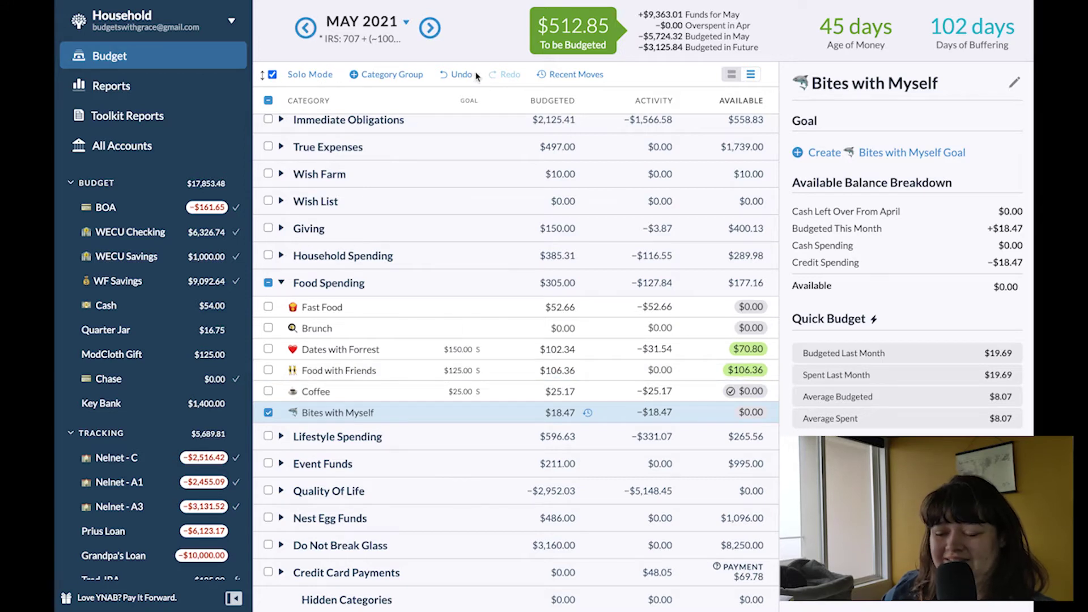
click(430, 28)
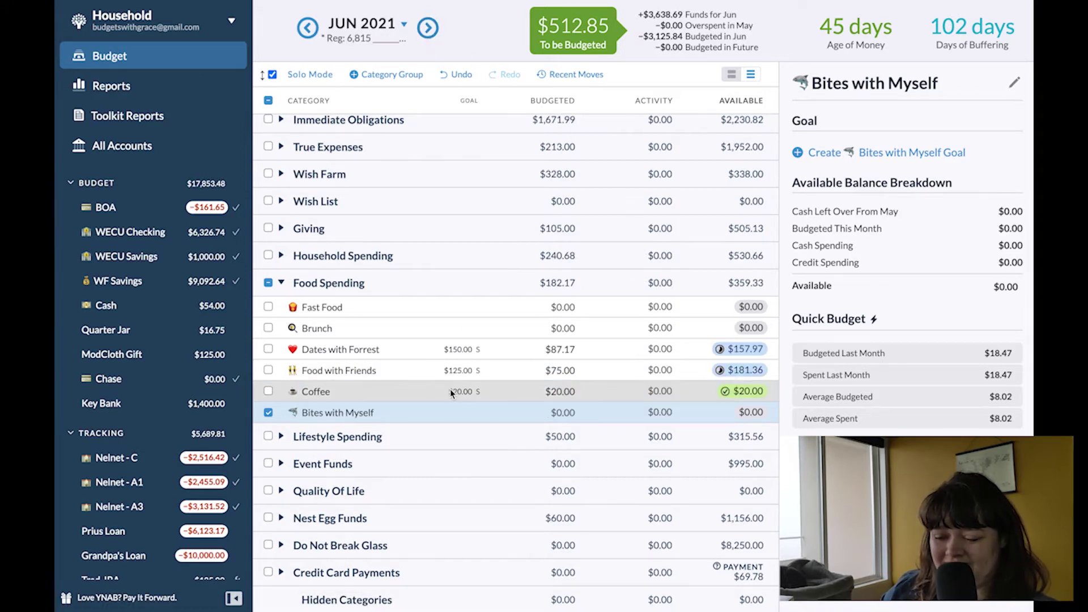
click(268, 413)
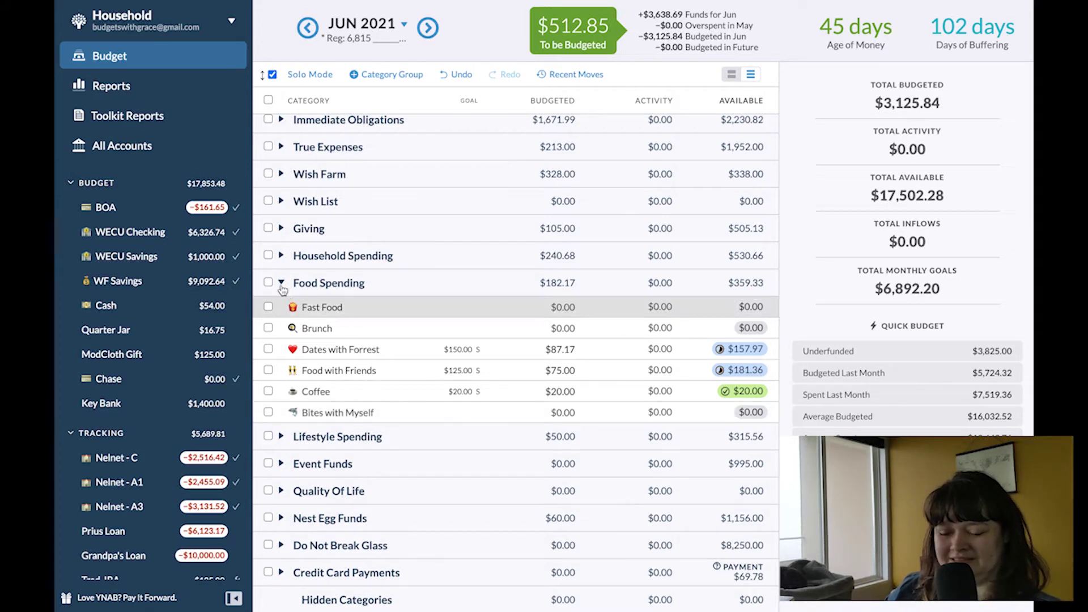
click(281, 436)
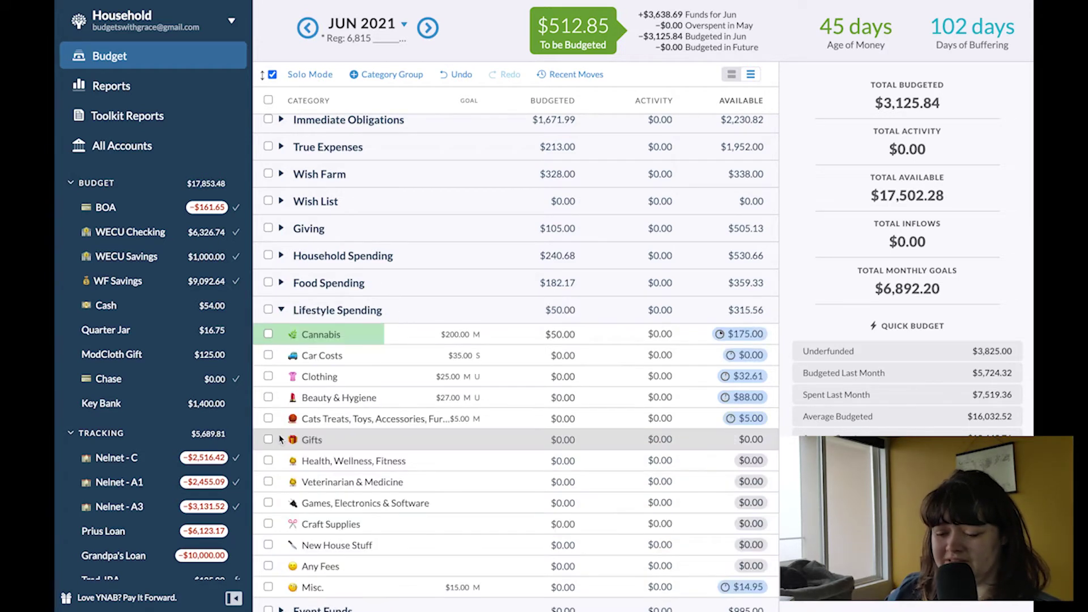
Budget $100 for Cannabis and $35 for Car Costs in June's Lifestyle Spending.
scroll(362, 318, down, 3)
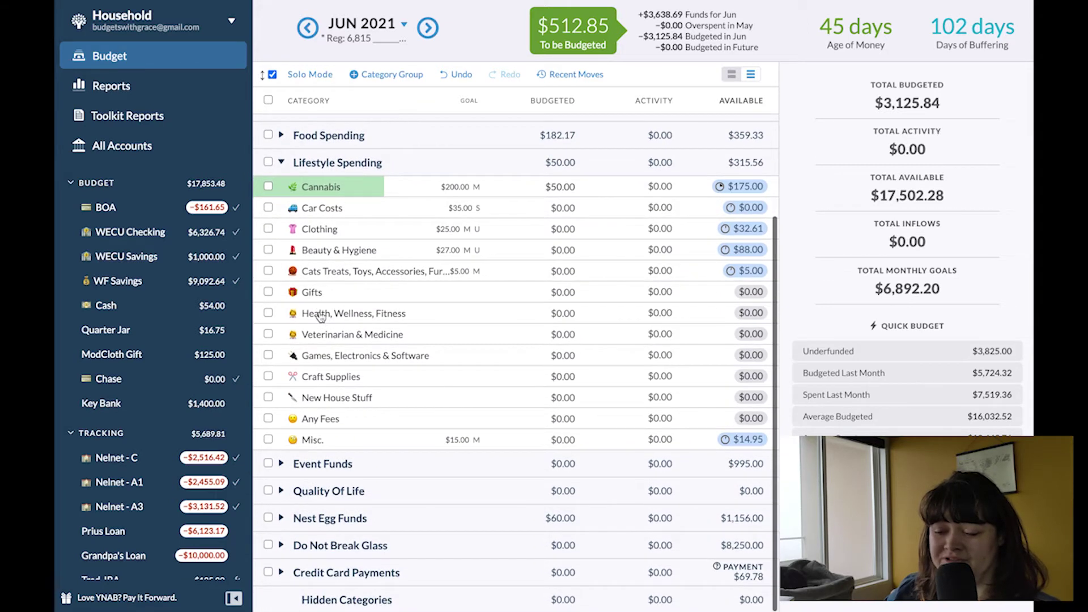
click(513, 232)
click(556, 186)
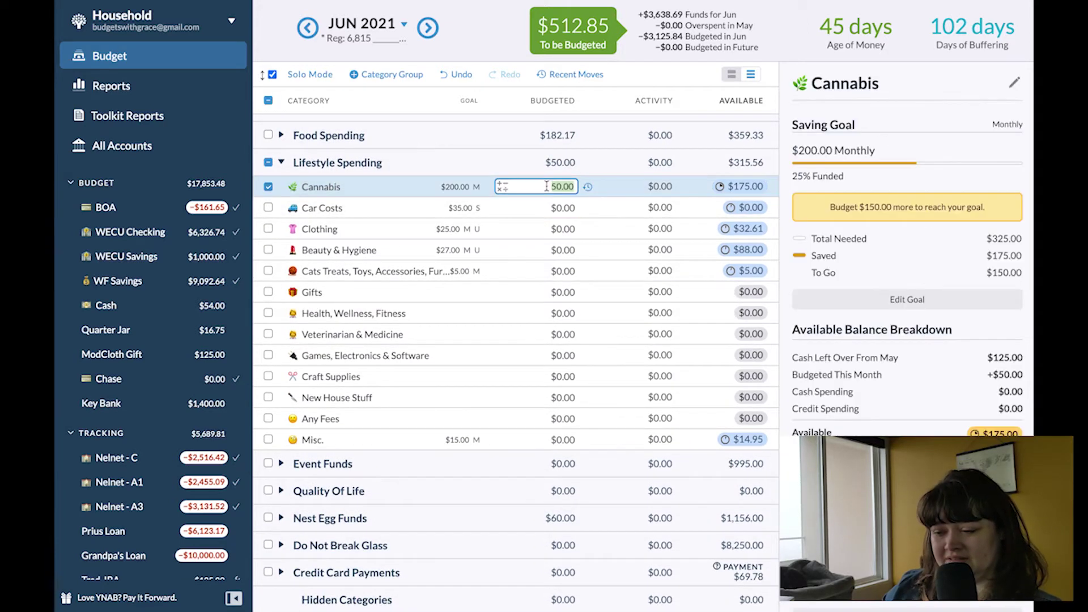
text(100)
key(Return)
text(35)
key(Return)
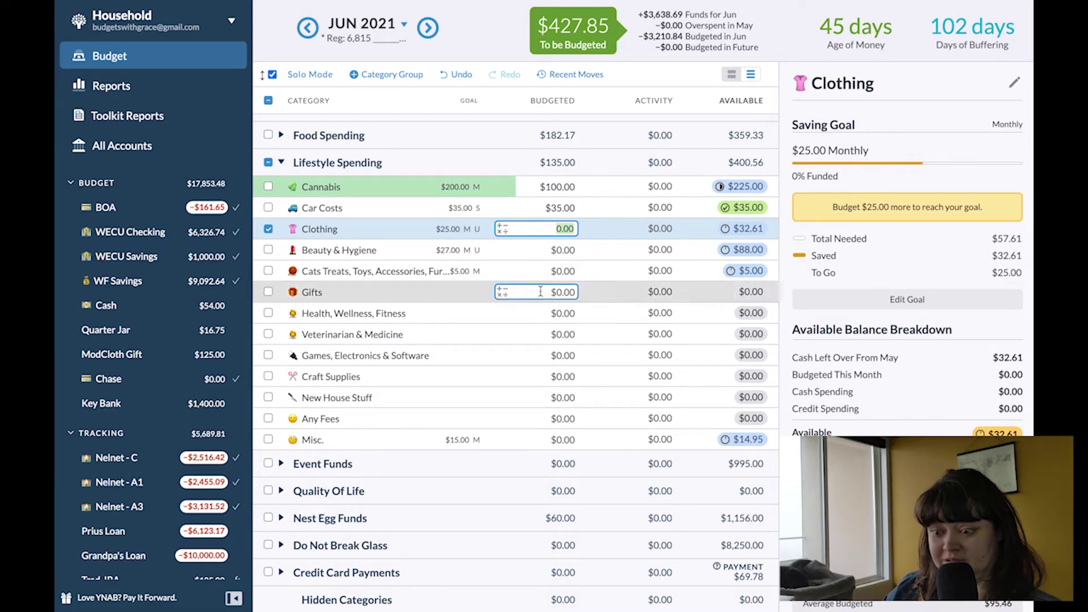
click(545, 255)
Budget $25.00 for Clothing, $27.00 for Beauty & Hygiene and $5.00 for cat treats.
click(554, 228)
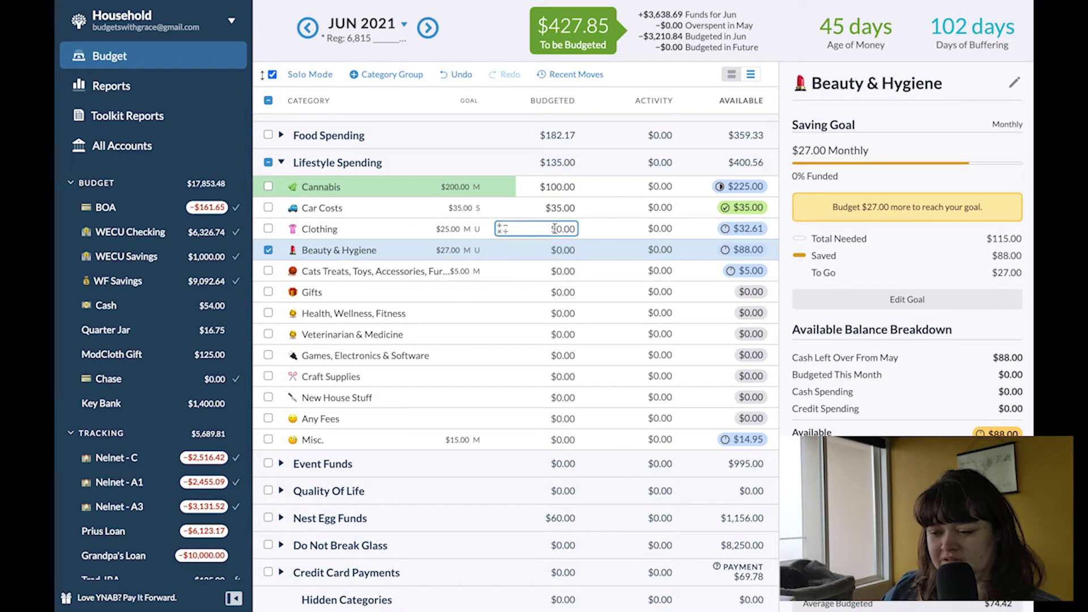
text(25)
key(Return)
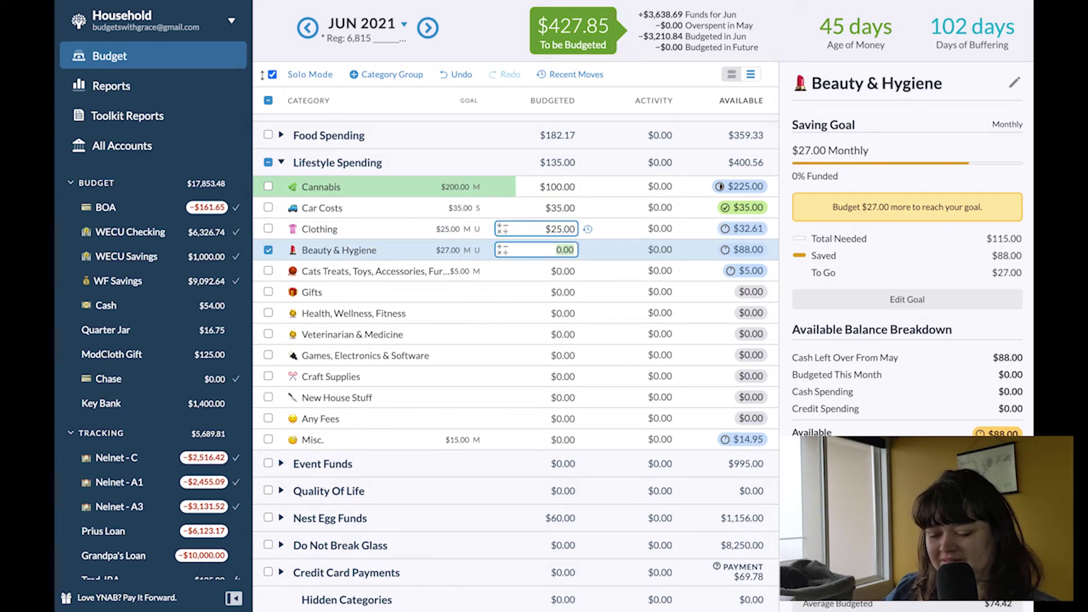
text(27)
key(Return)
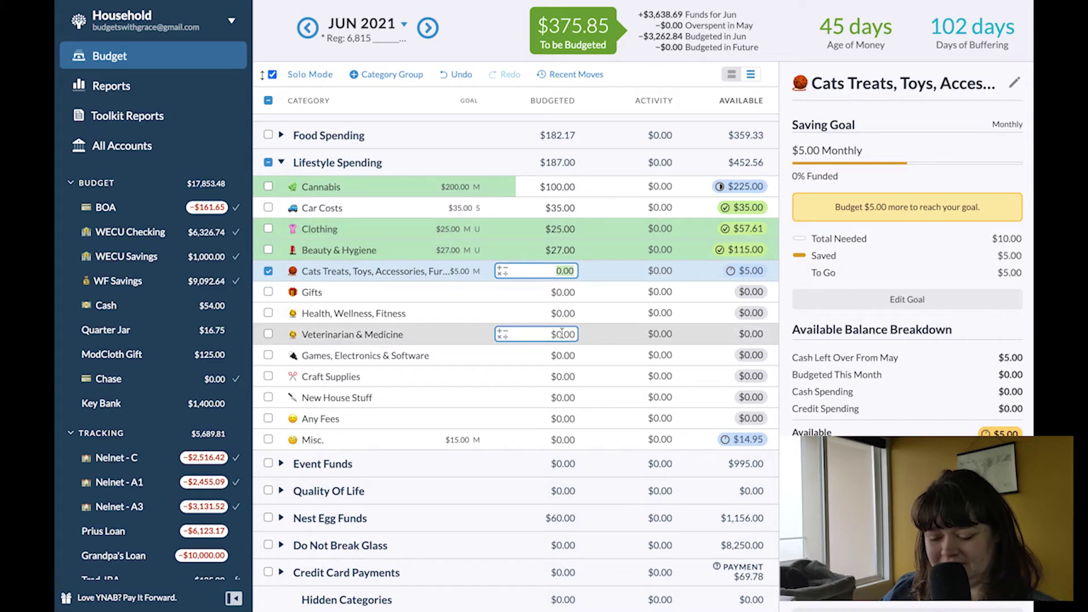
text(5)
key(Return)
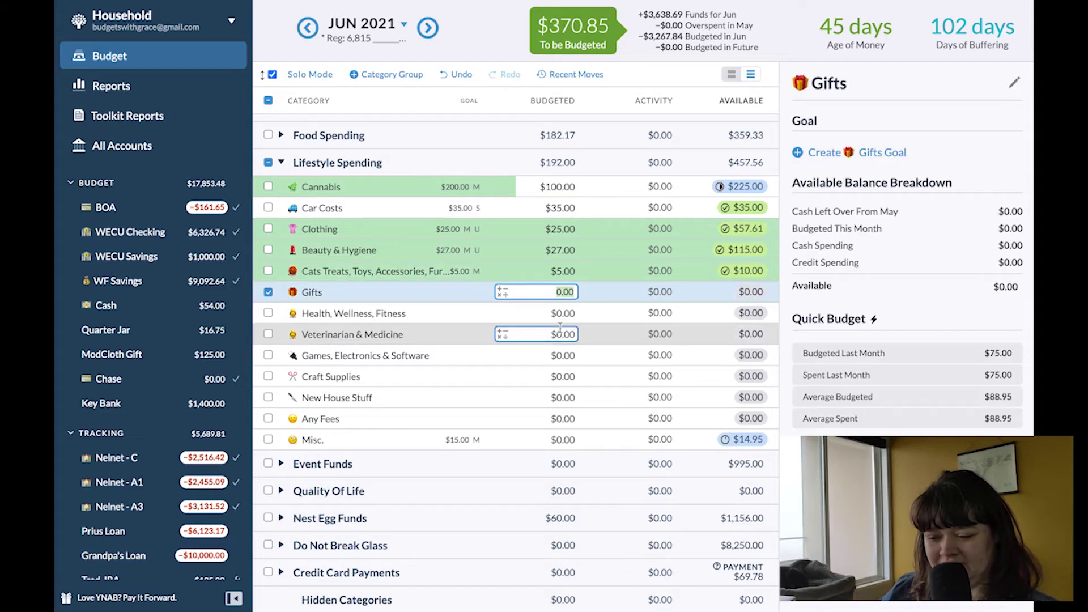
Change the Car Costs goal to a Monthly Savings Builder and save it.
click(263, 294)
click(460, 210)
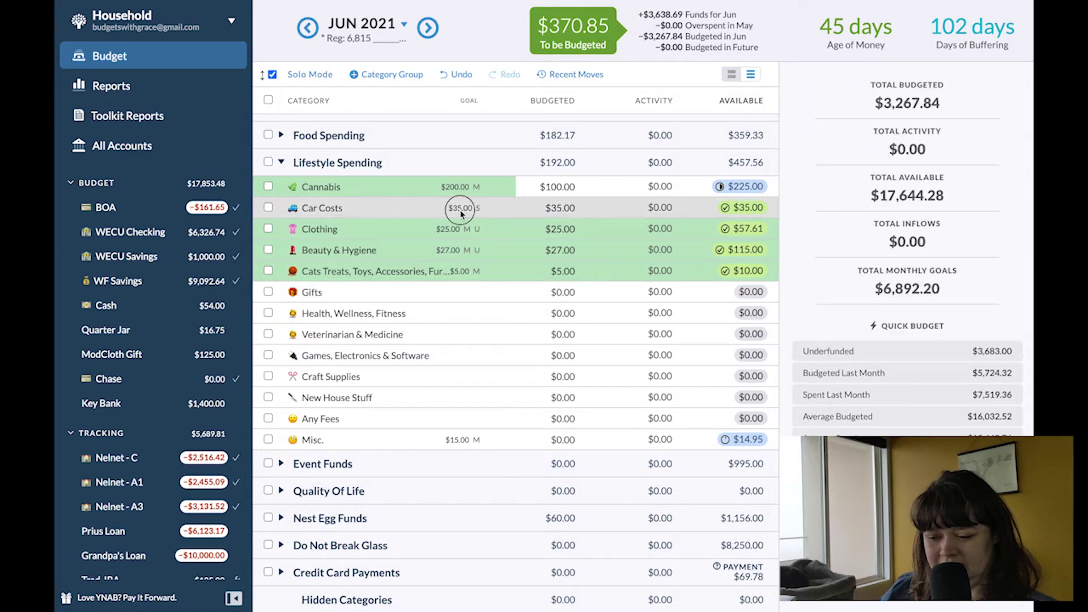
click(555, 206)
click(888, 272)
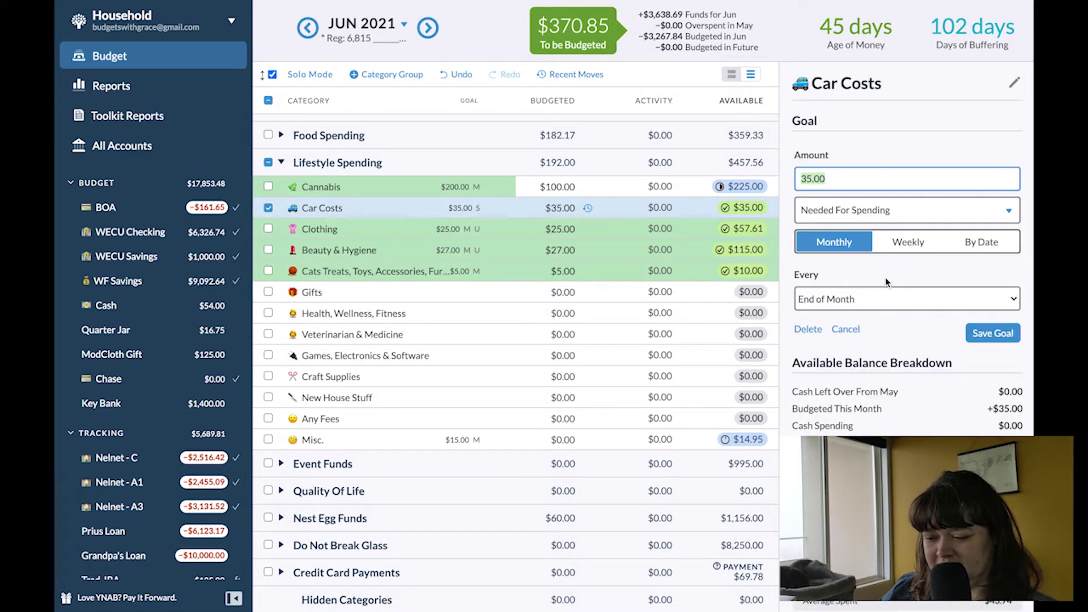
click(891, 213)
click(897, 383)
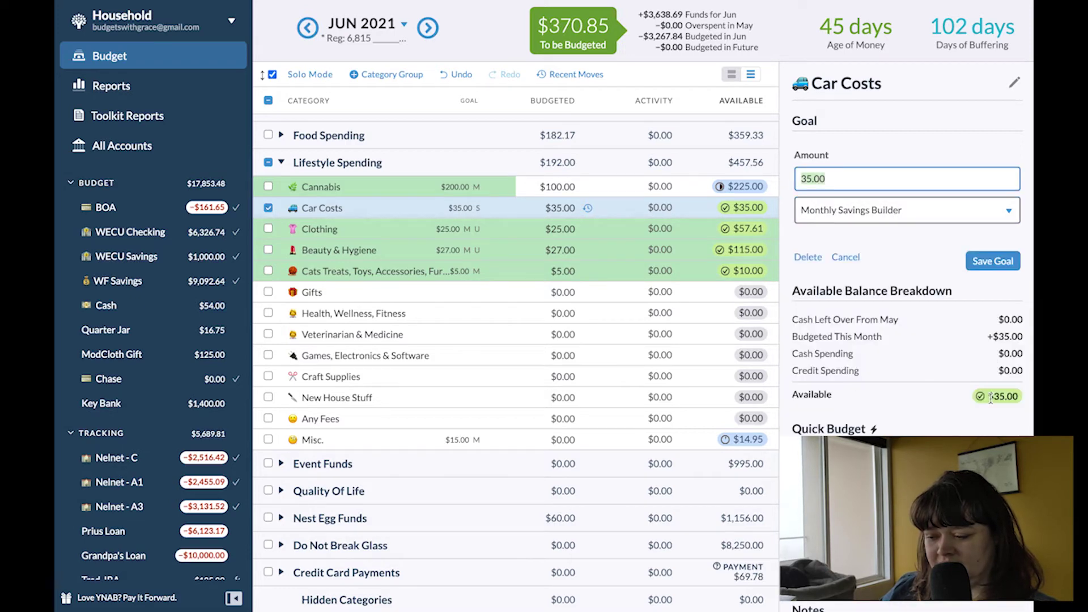
click(992, 261)
Budget $5.00 for Misc, leaving $365.85 to be budgeted.
click(268, 207)
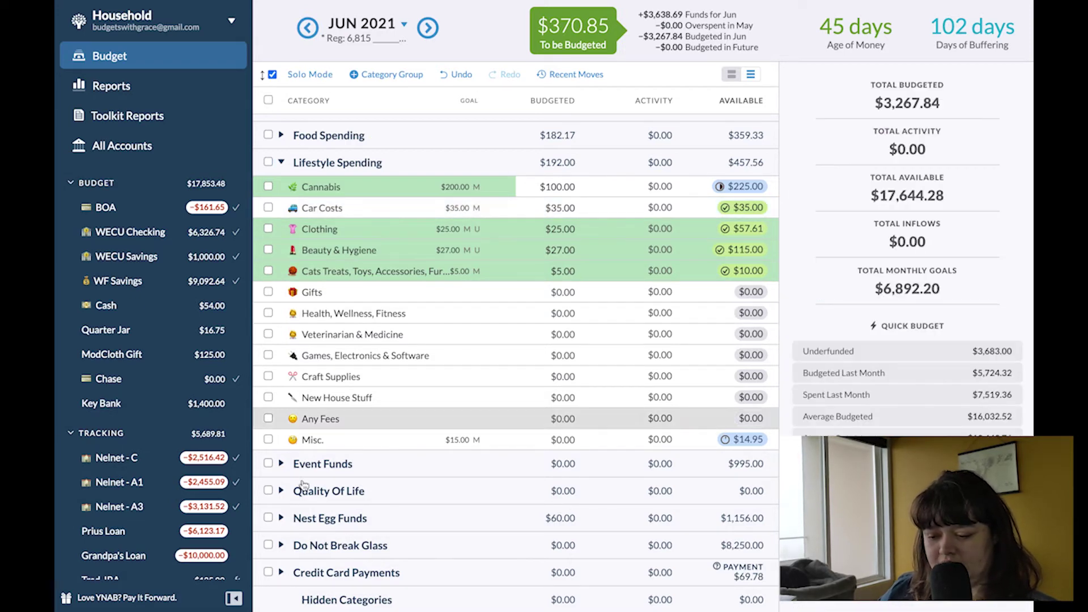
click(561, 440)
text(5)
key(Return)
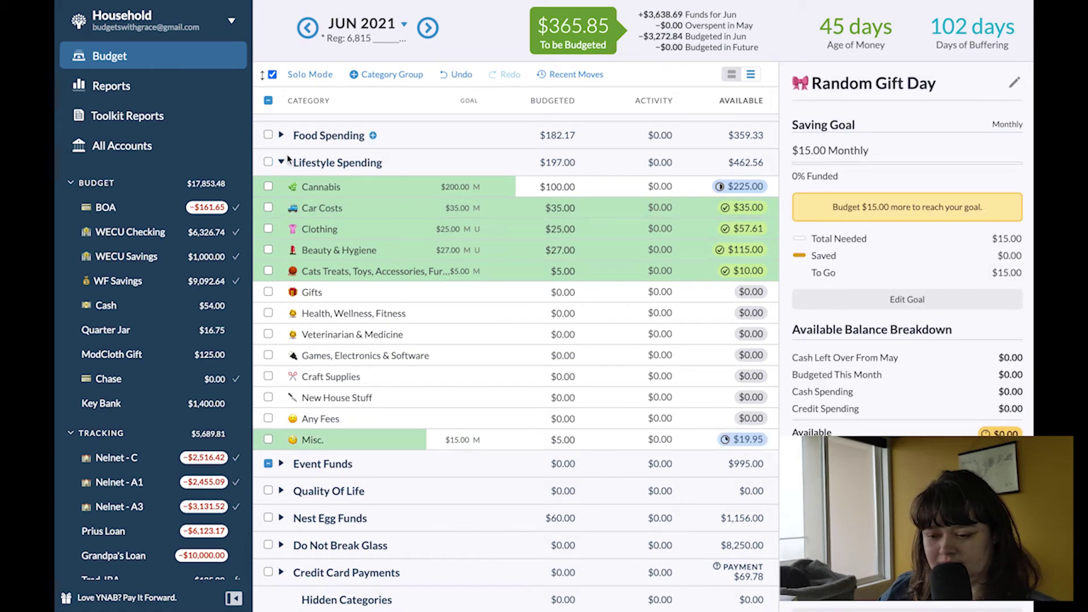
click(281, 162)
Budget June's Car Trouble $84.00, Catastrophe $36.00 and If you jump, I jump, Jack $0.00.
click(269, 399)
click(269, 399)
click(281, 427)
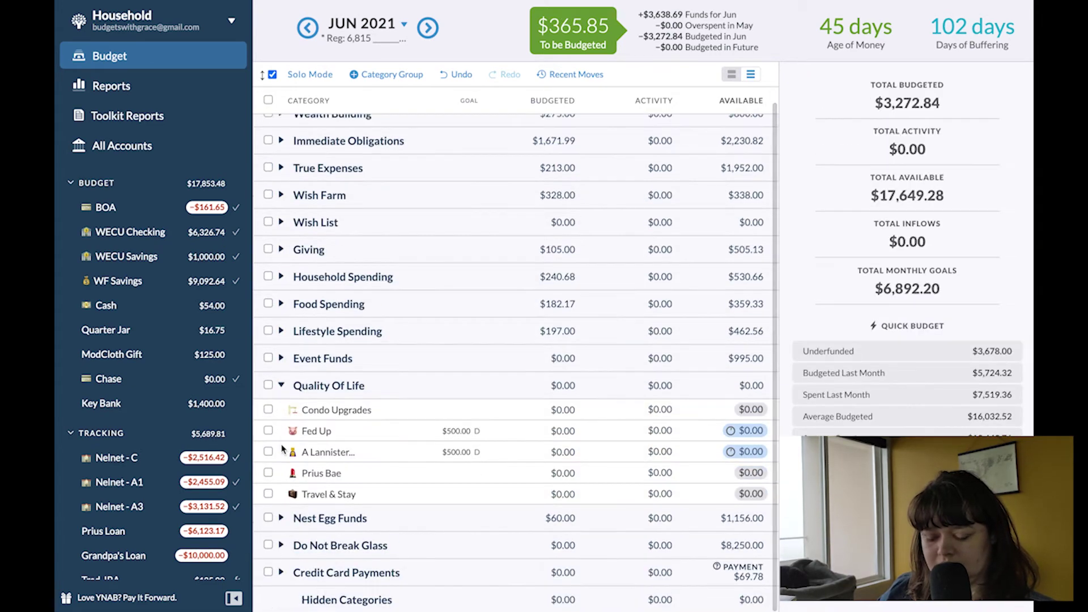
click(282, 546)
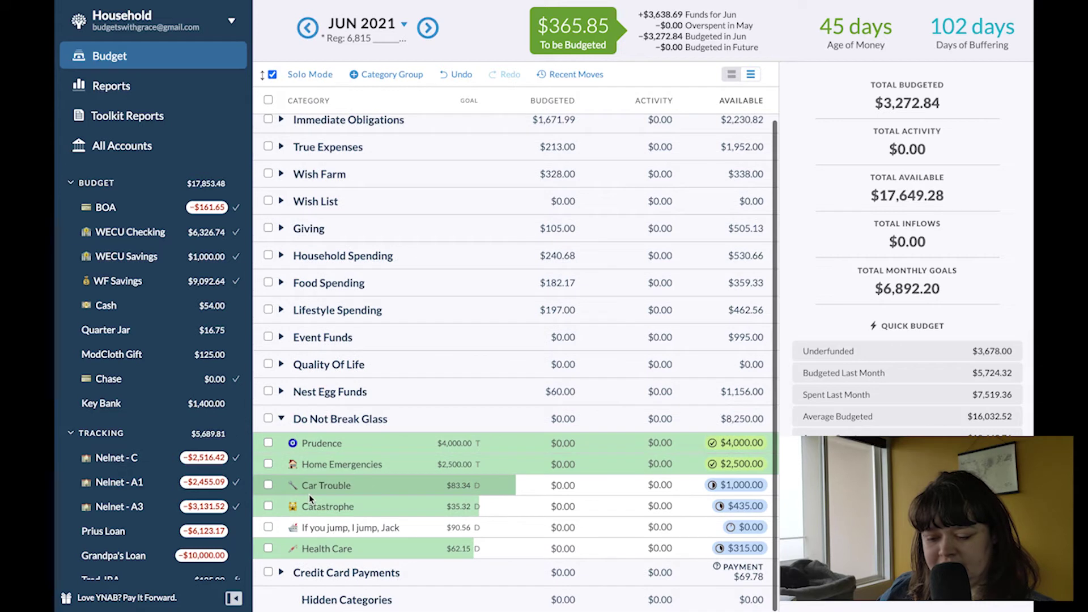
click(536, 485)
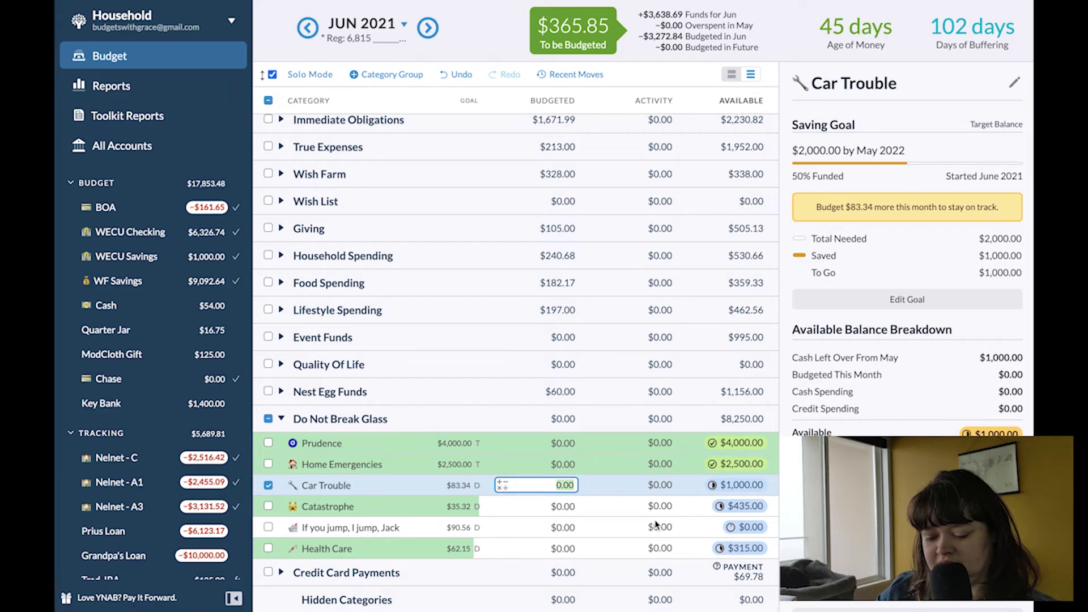
text(84)
key(Return)
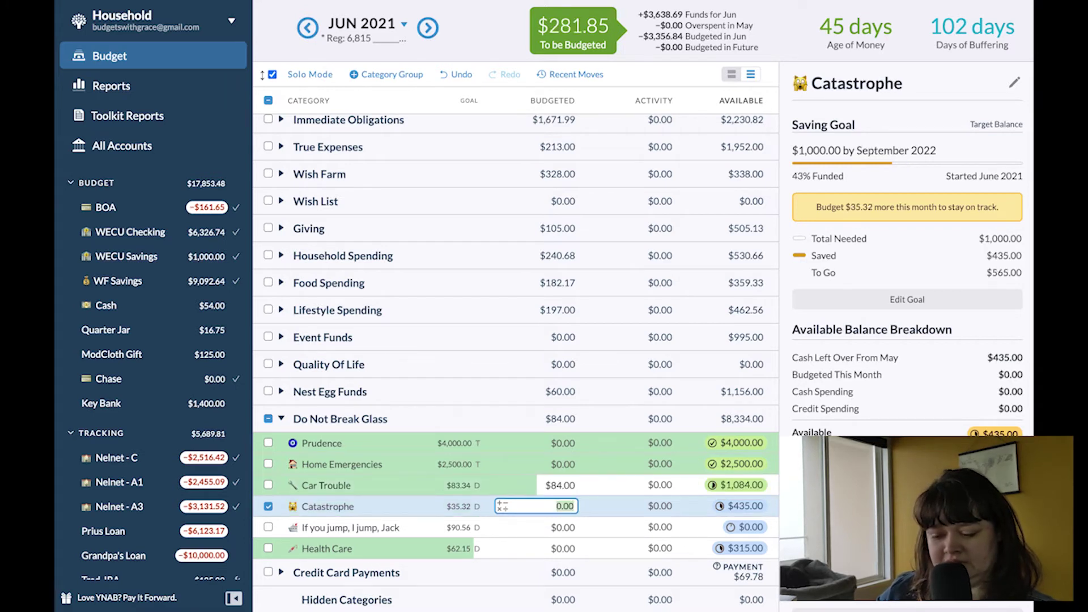
text(36)
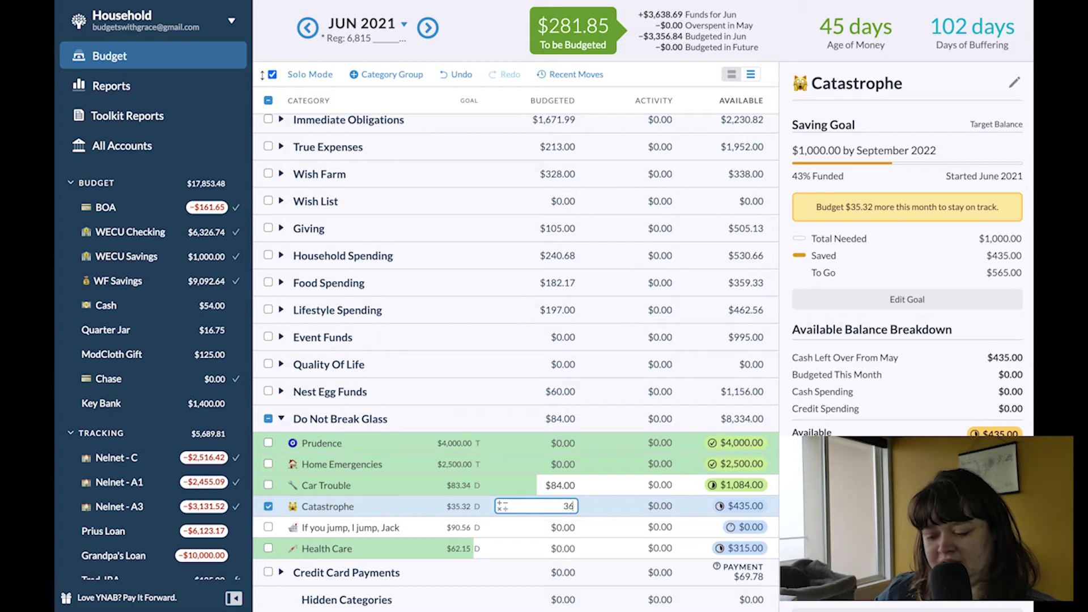
key(Return)
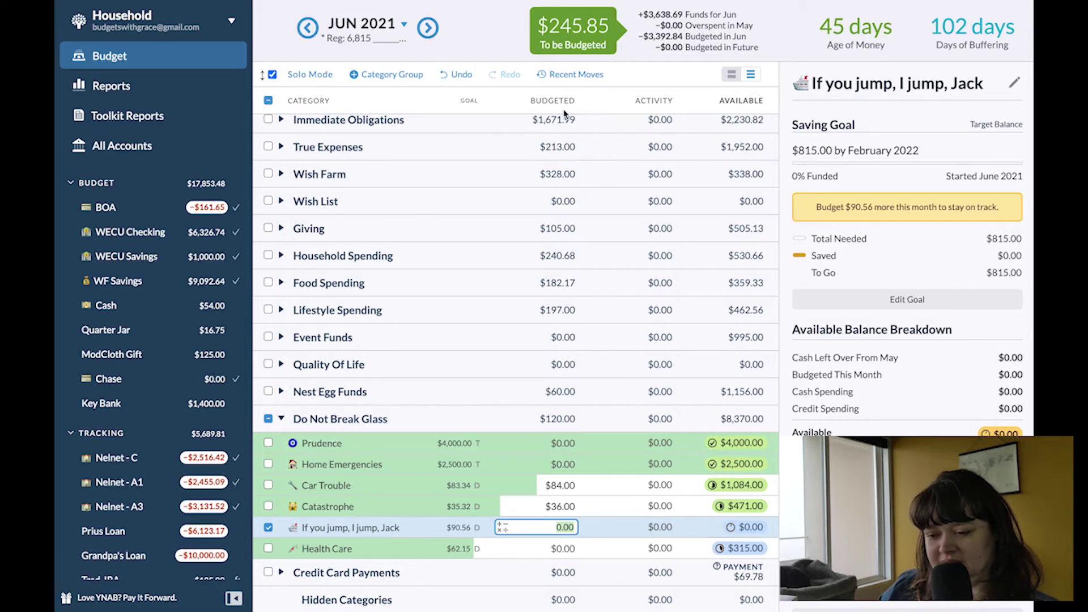
key(Return)
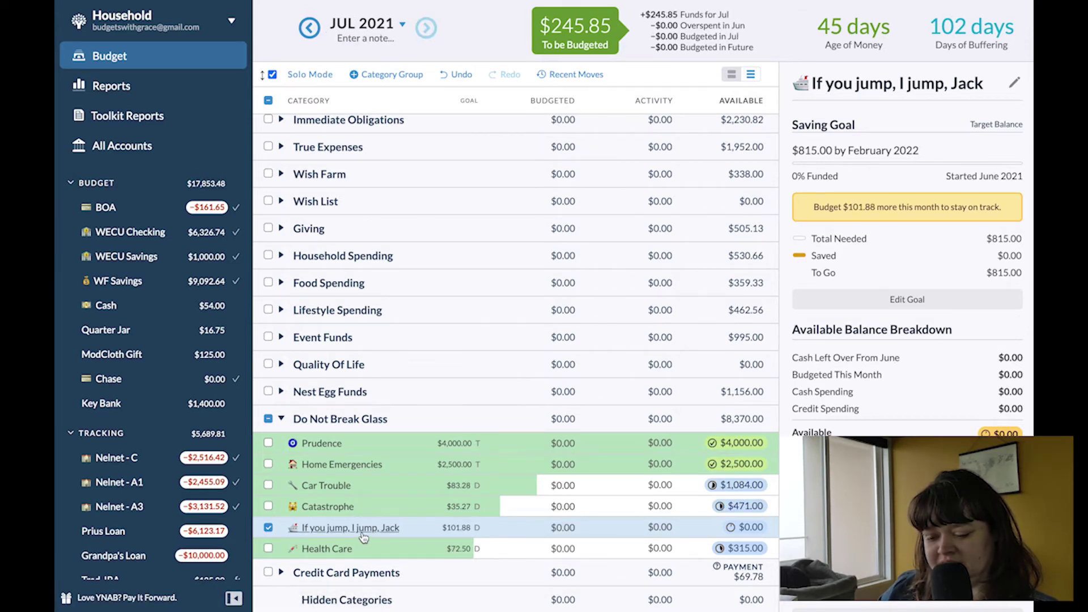
Resave the If you jump, I jump, Jack savings goal unchanged in July, then return to June.
click(506, 527)
click(946, 302)
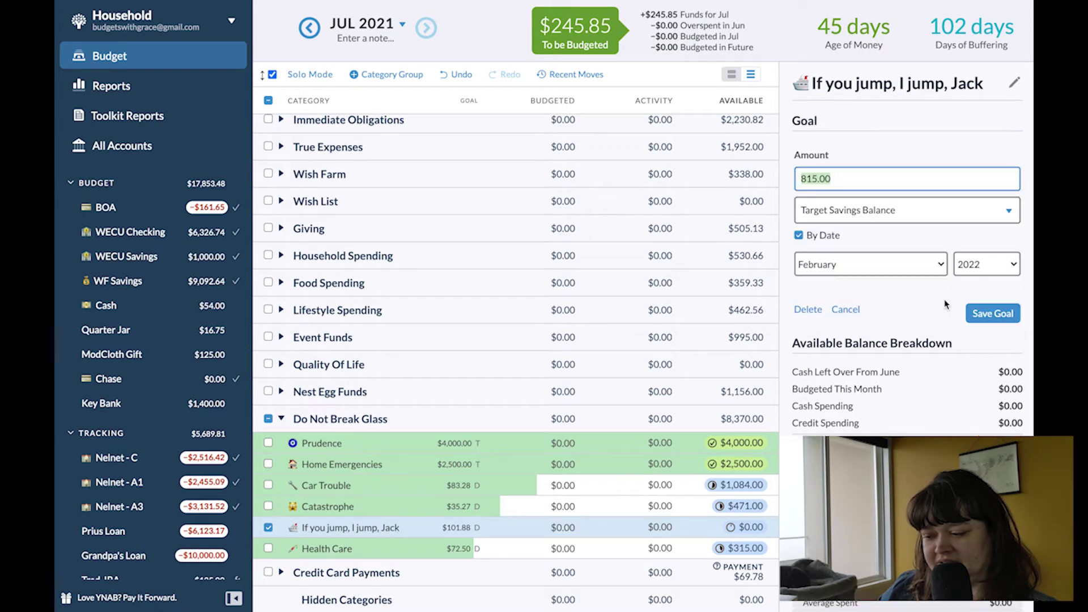
click(988, 316)
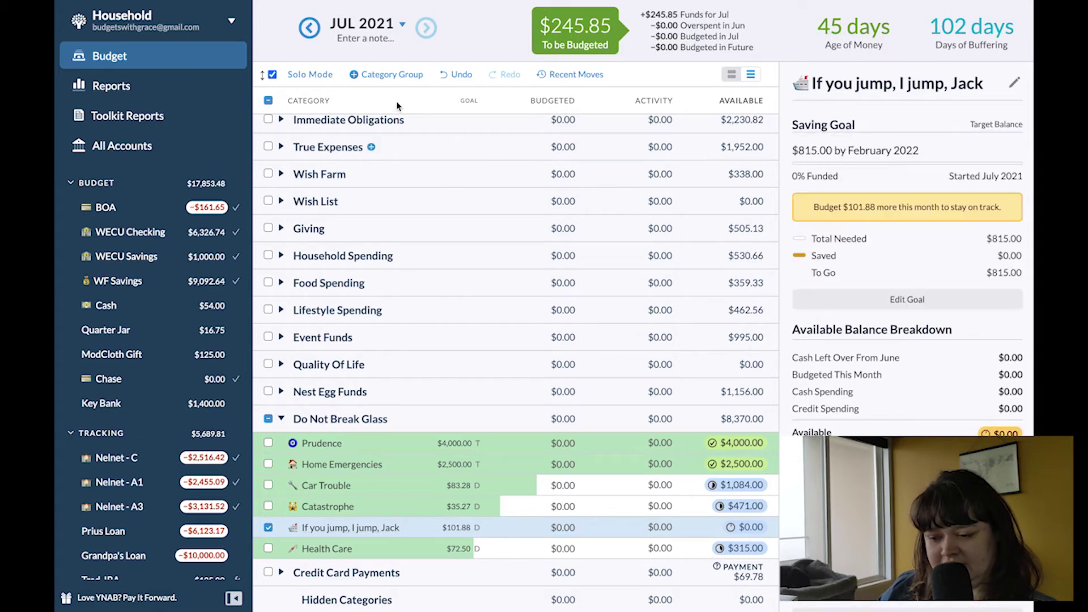
click(306, 28)
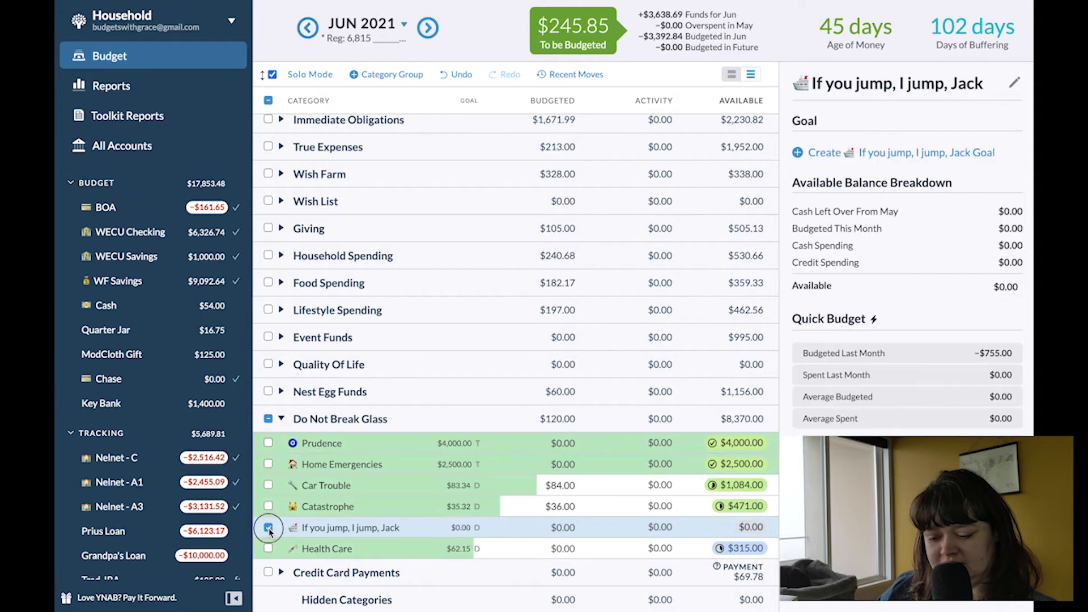
Budget $65.00 to Health Care, leaving $180.85 to be budgeted.
click(559, 464)
click(558, 486)
click(558, 506)
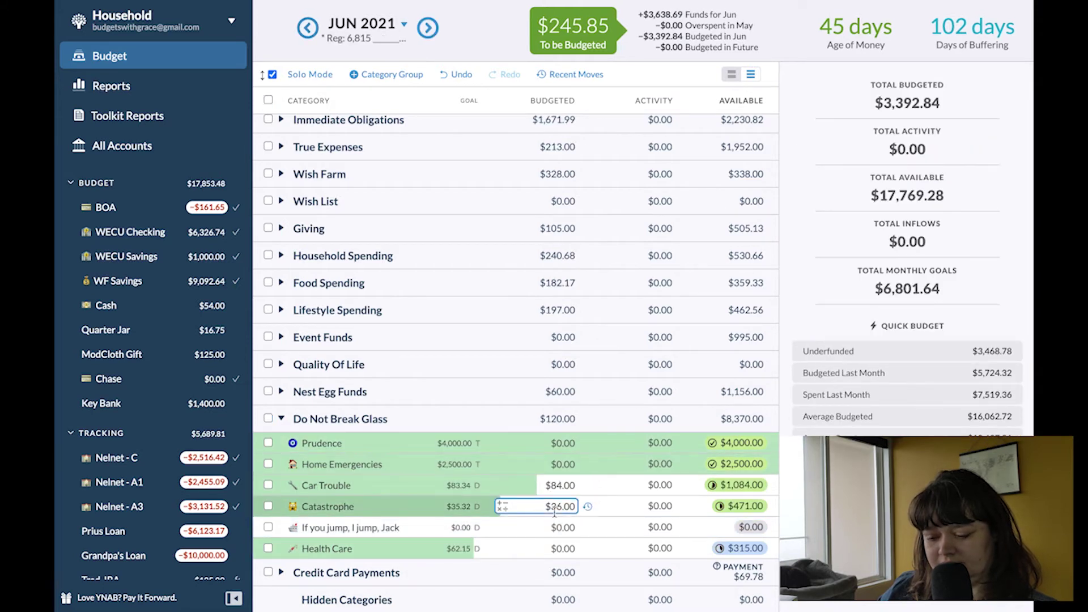
click(558, 527)
click(558, 548)
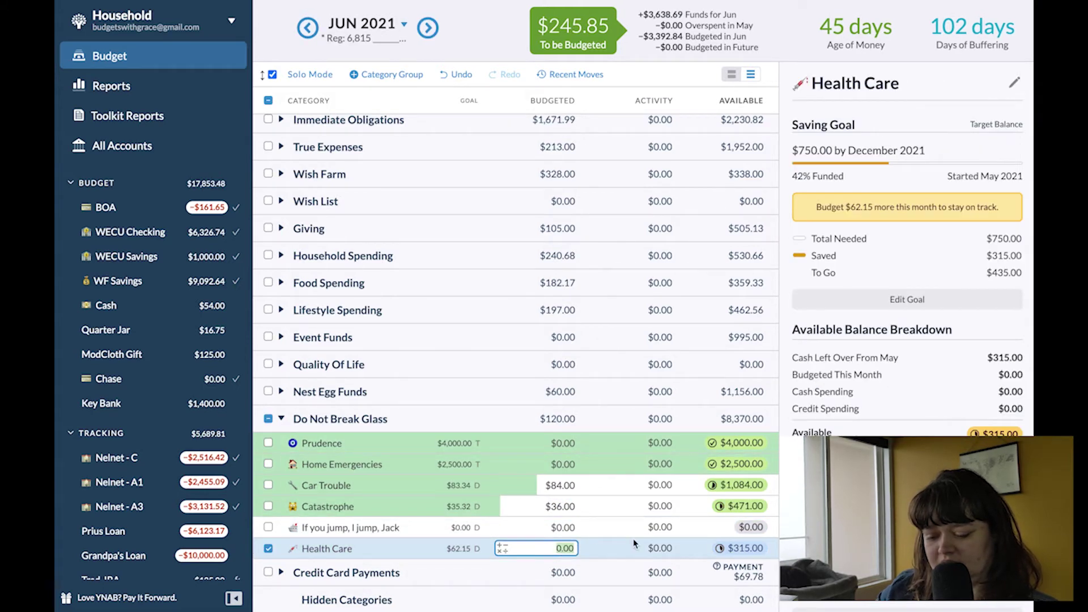
text(65)
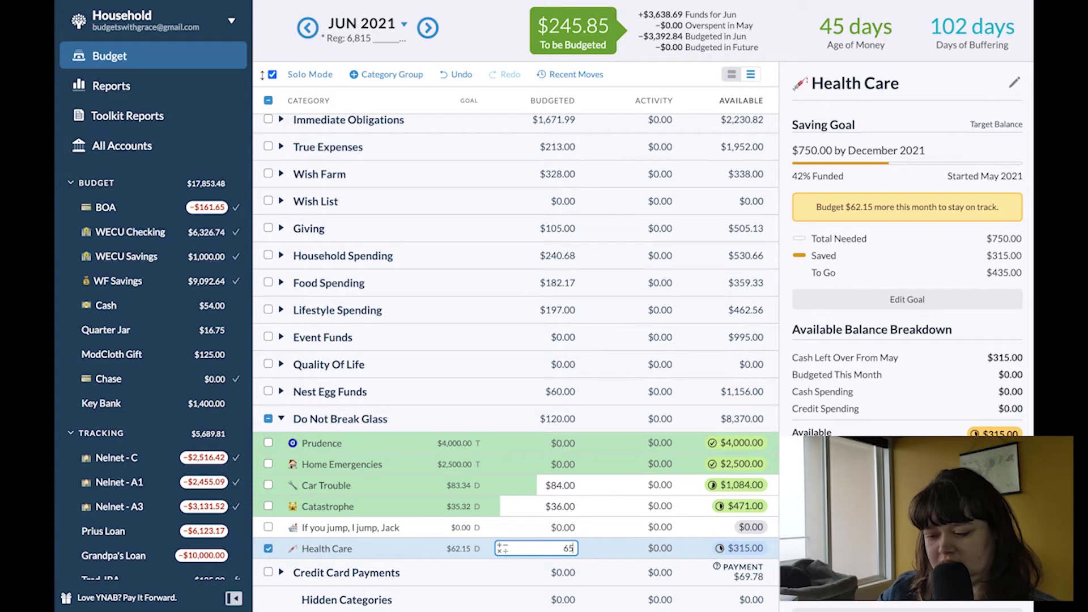
key(Return)
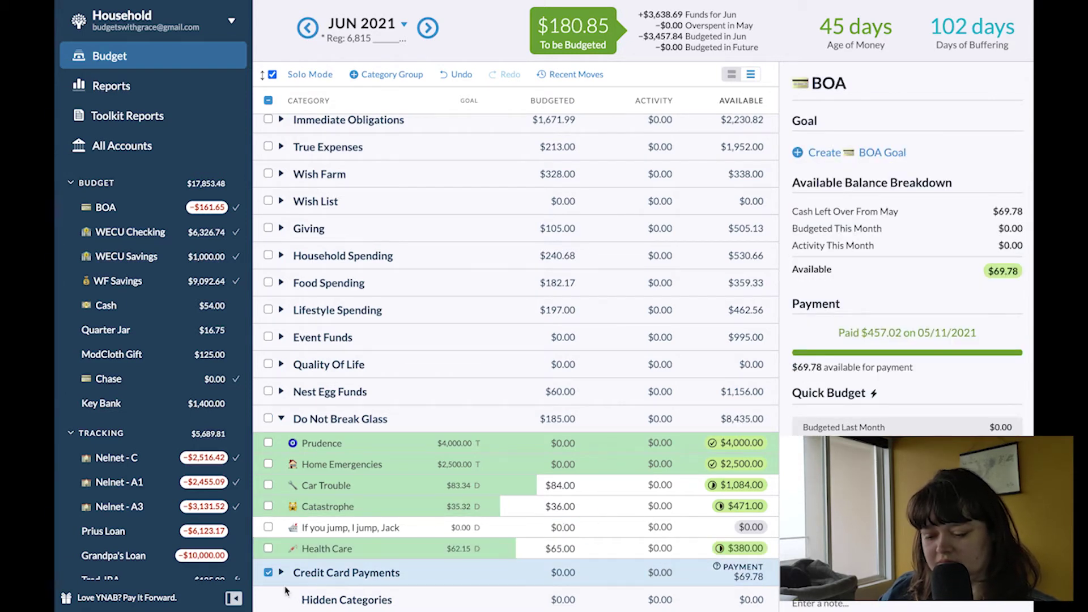
Look at Car Trouble's July 2021 amount without changing it, then return to June.
click(268, 573)
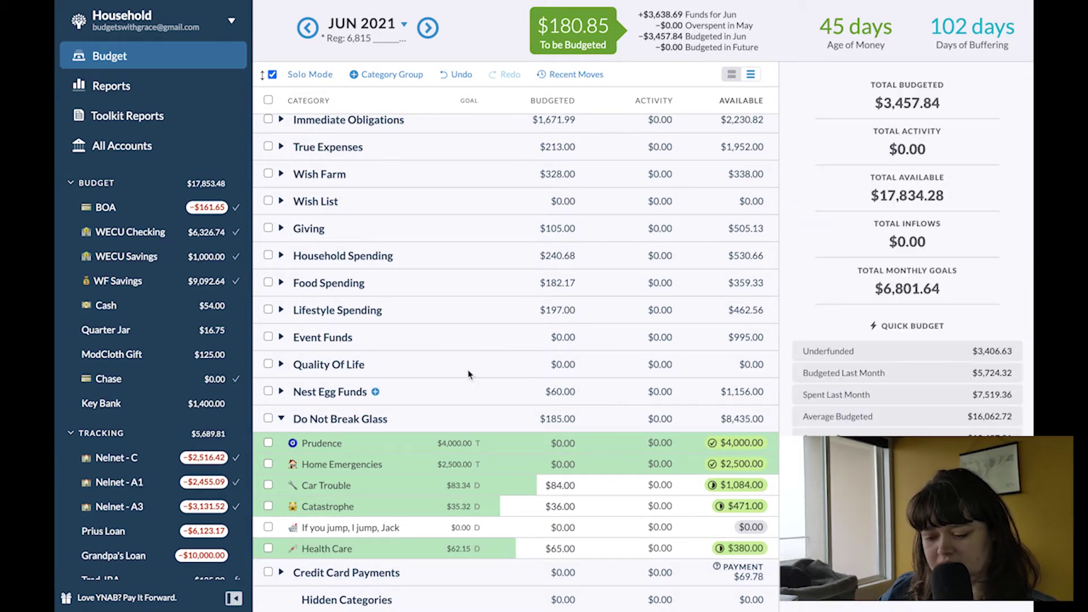
click(429, 28)
click(523, 477)
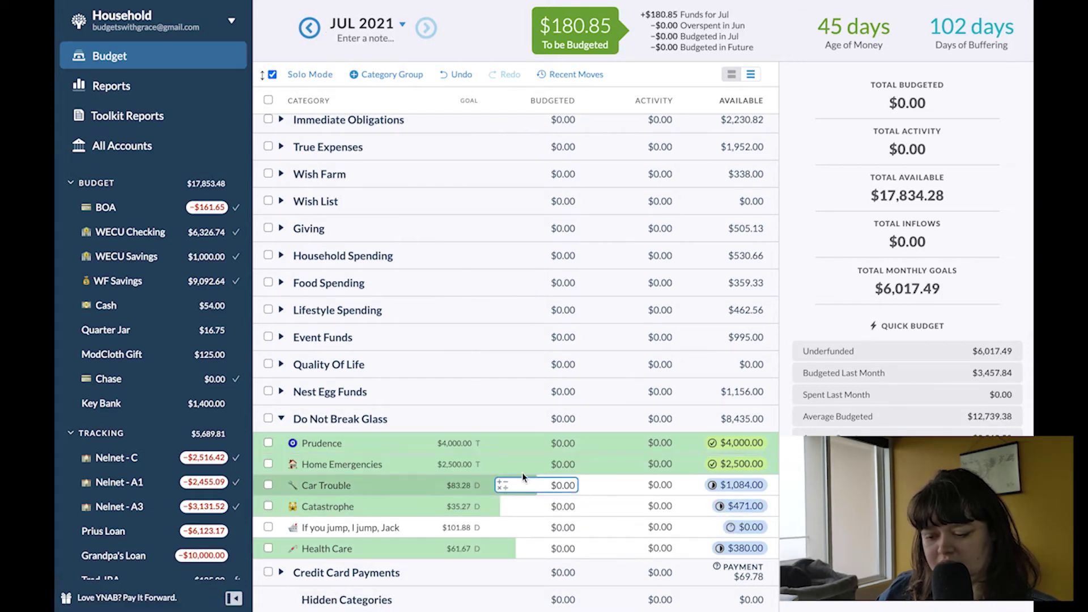
key(Escape)
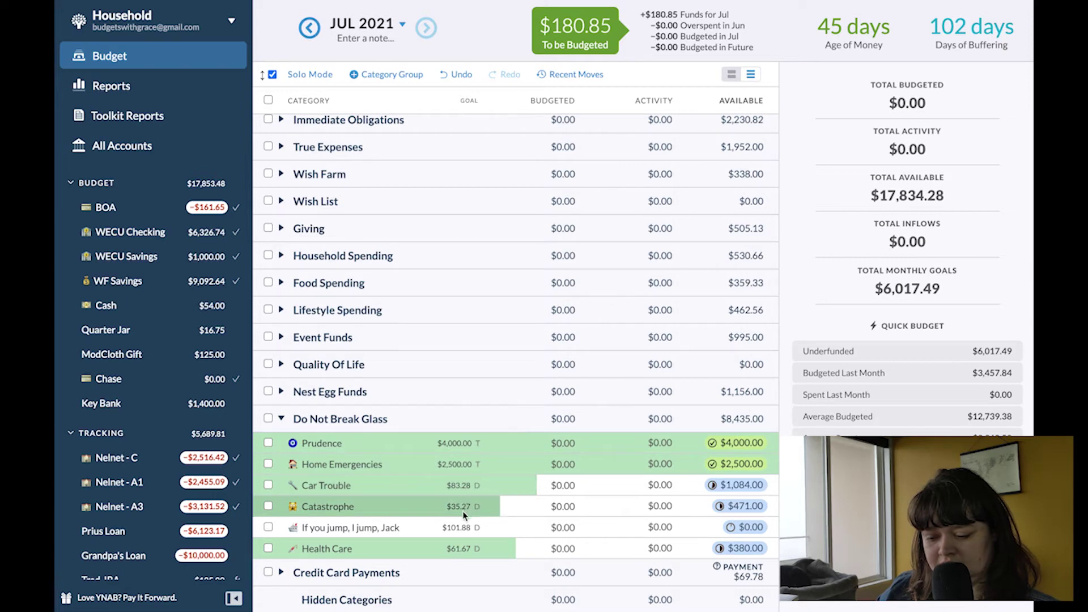
click(315, 31)
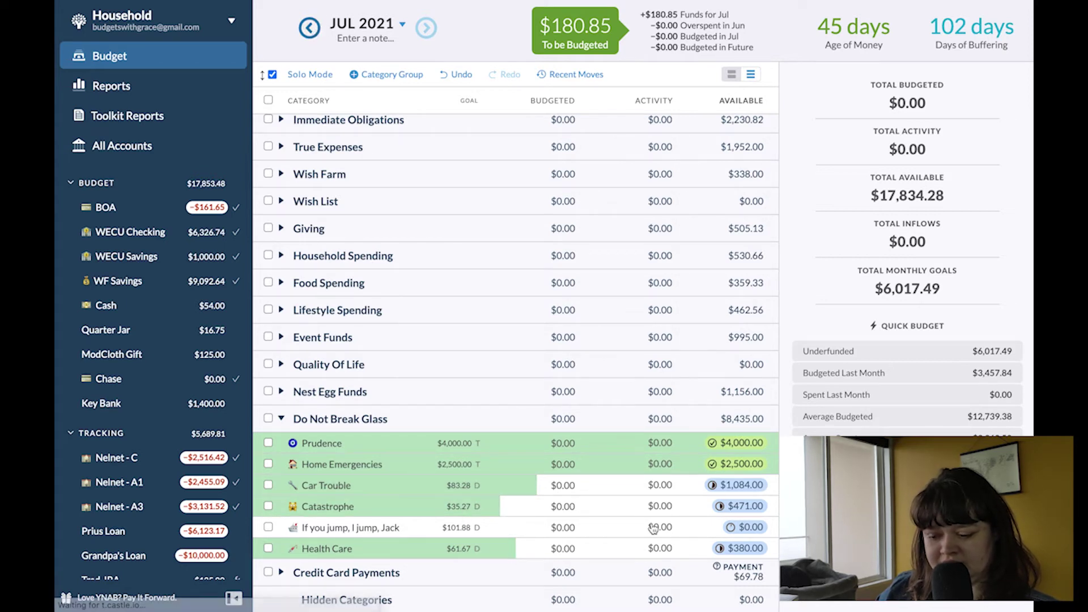
Raise June's Car Trouble to $90.00, Catastrophe to $41.00 and Health Care to $68.00.
click(573, 483)
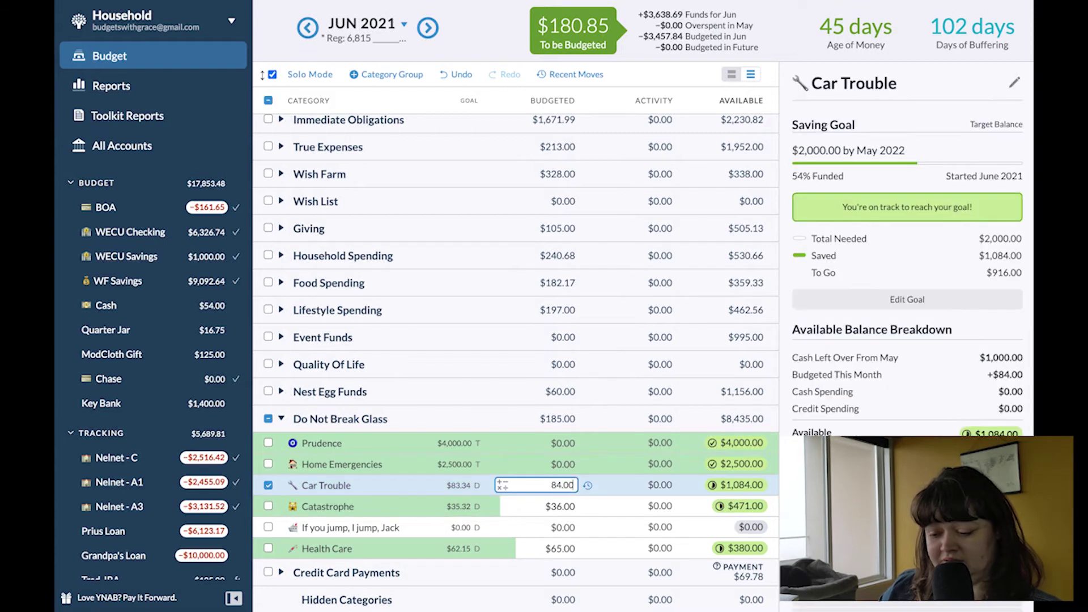
text(+)
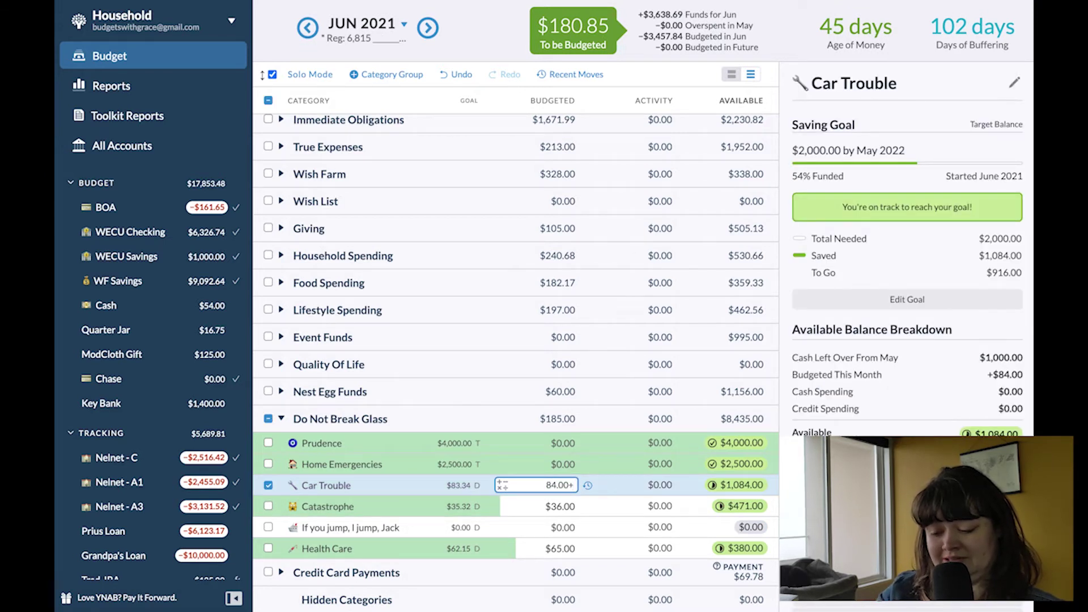
text(2)
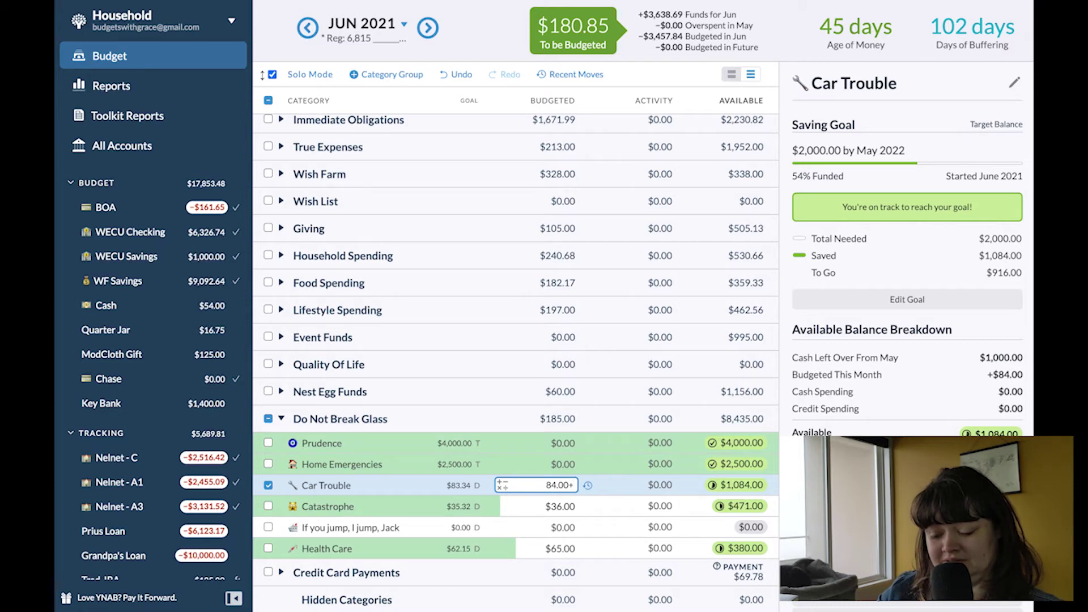
key(Return)
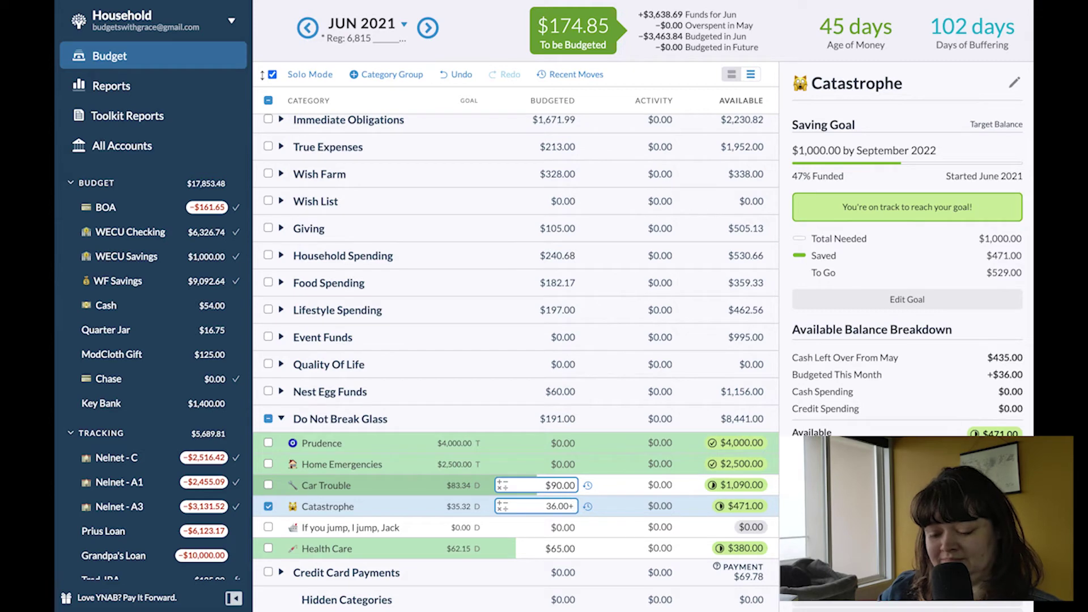
text(+5)
key(Return)
key(Return)
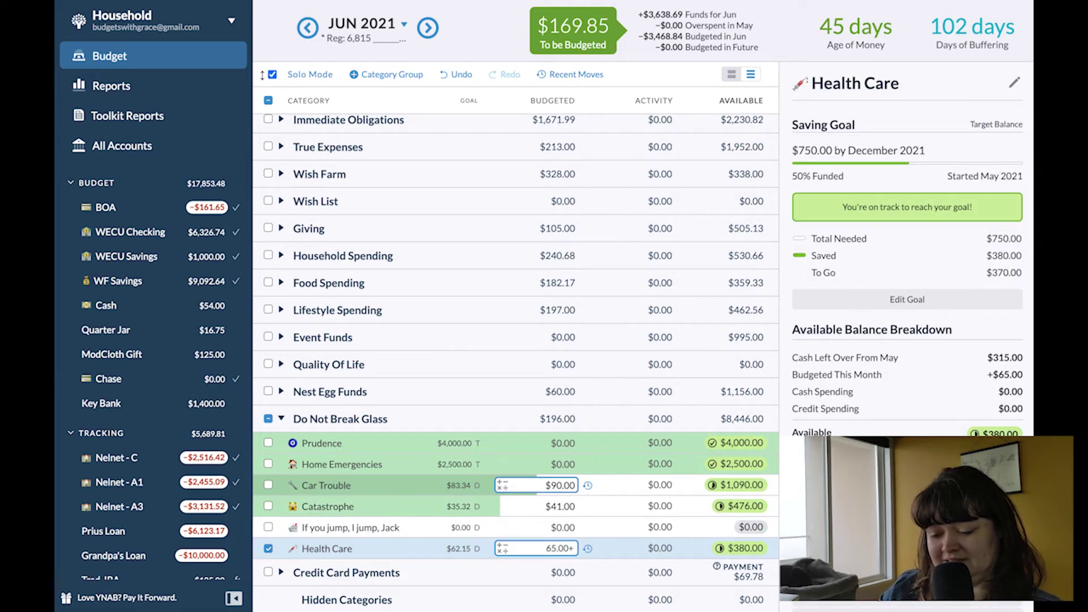
text(3)
key(Return)
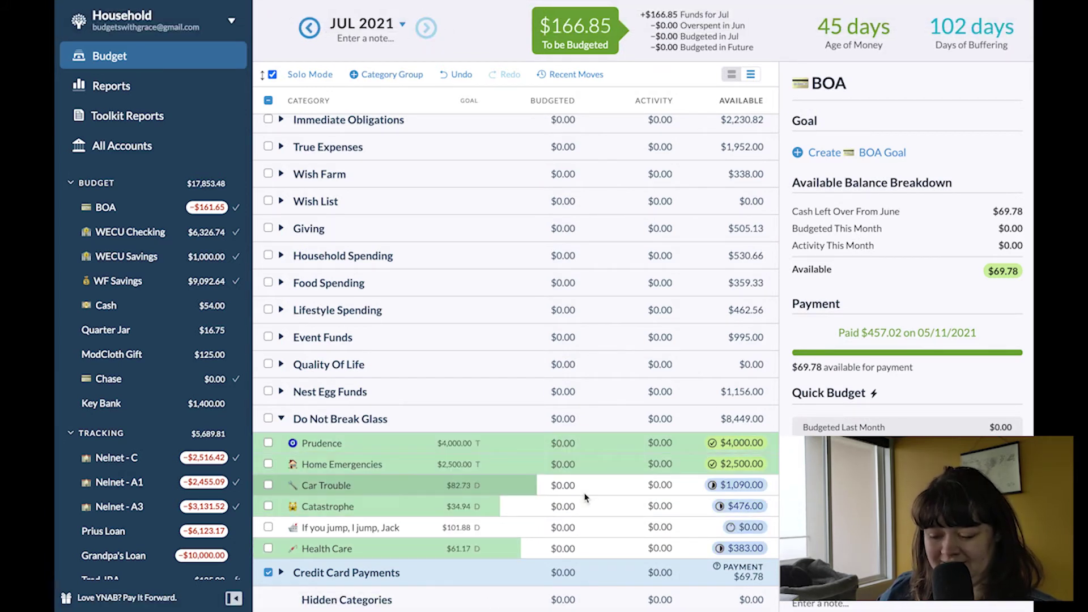
click(561, 484)
key(Escape)
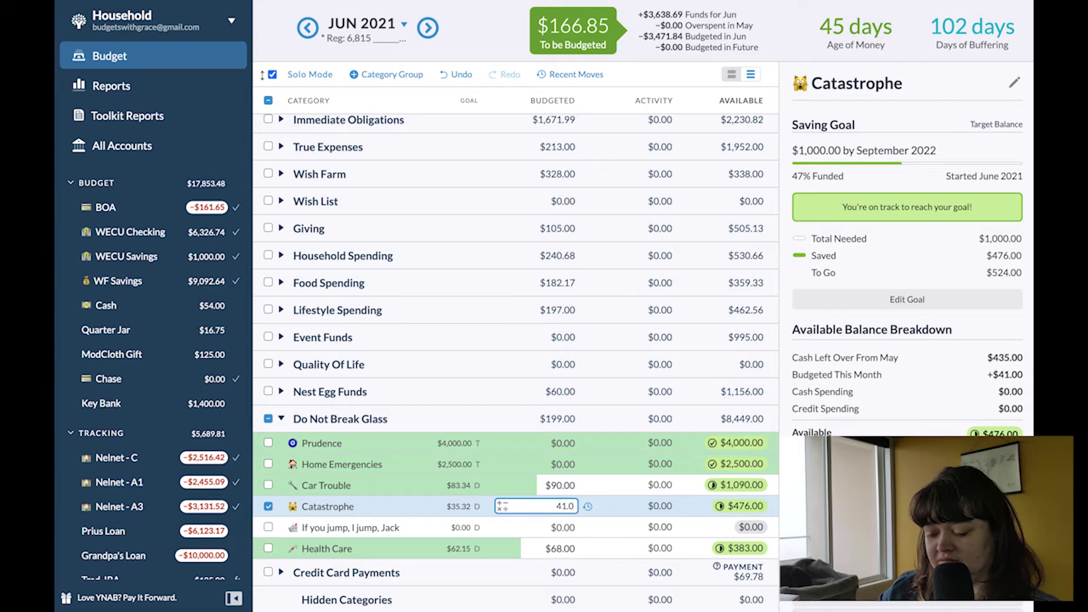
Reduce Catastrophe to $40.00 and Car Trouble to $88.00.
key(Return)
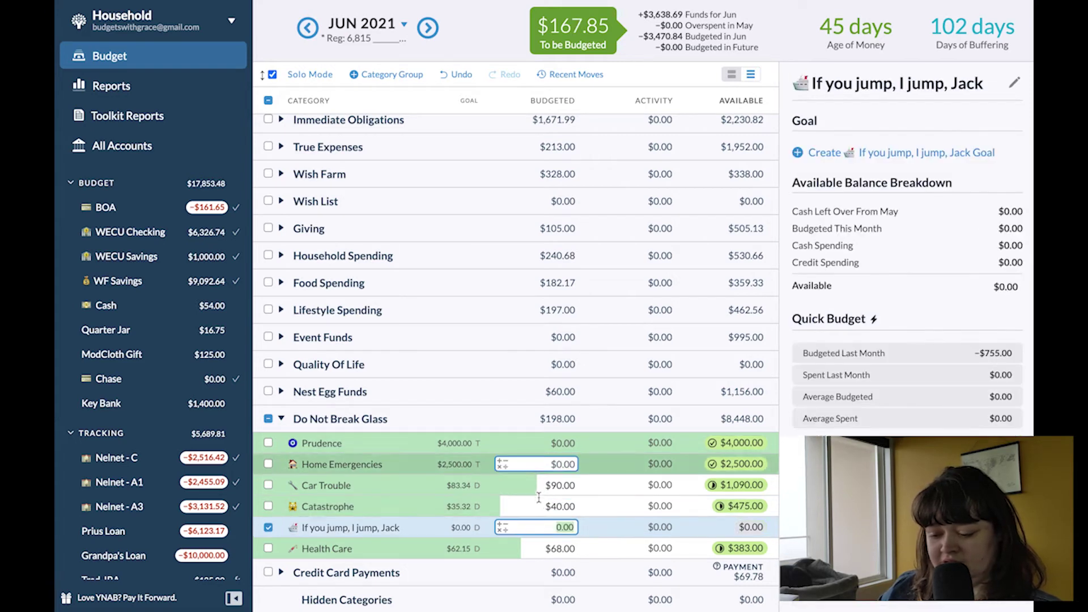
click(543, 486)
key(Right)
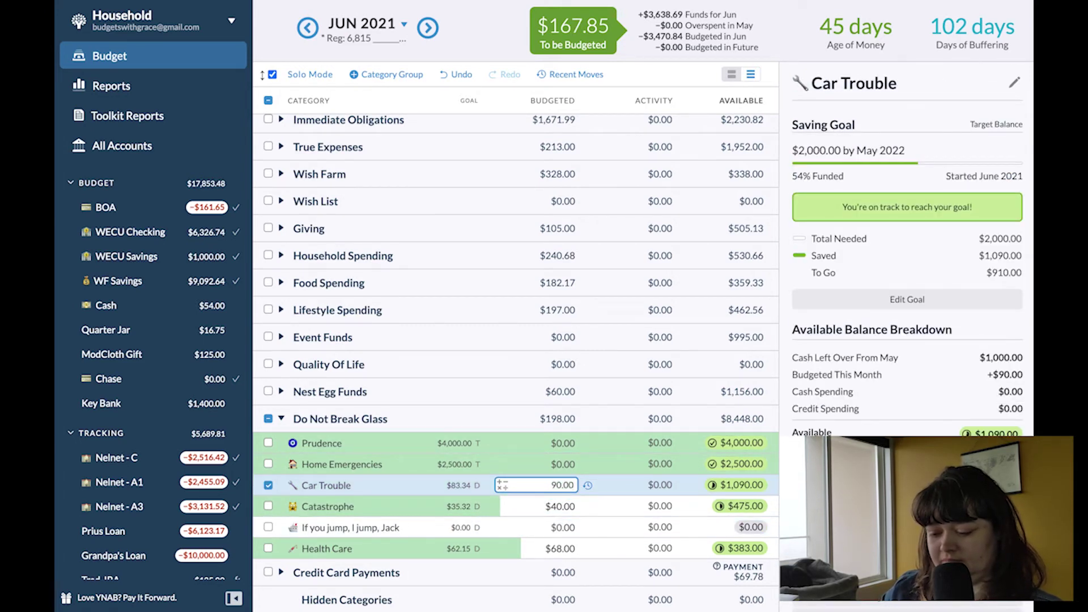
text(-2)
key(Return)
key(Escape)
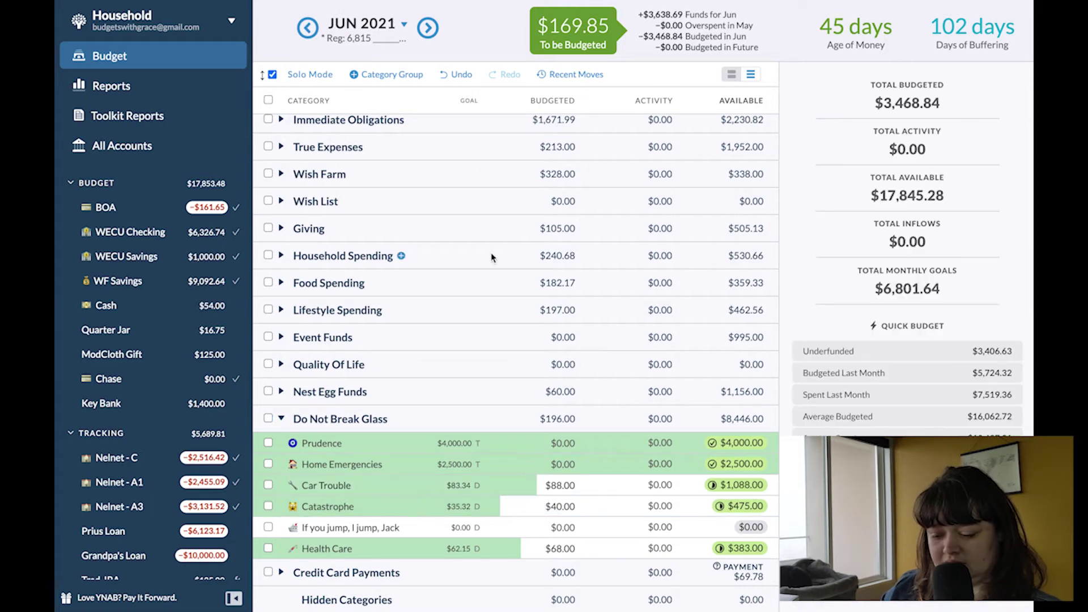
Lower Health Care's June budget to $63.00 after glancing at July.
click(561, 548)
key(Right)
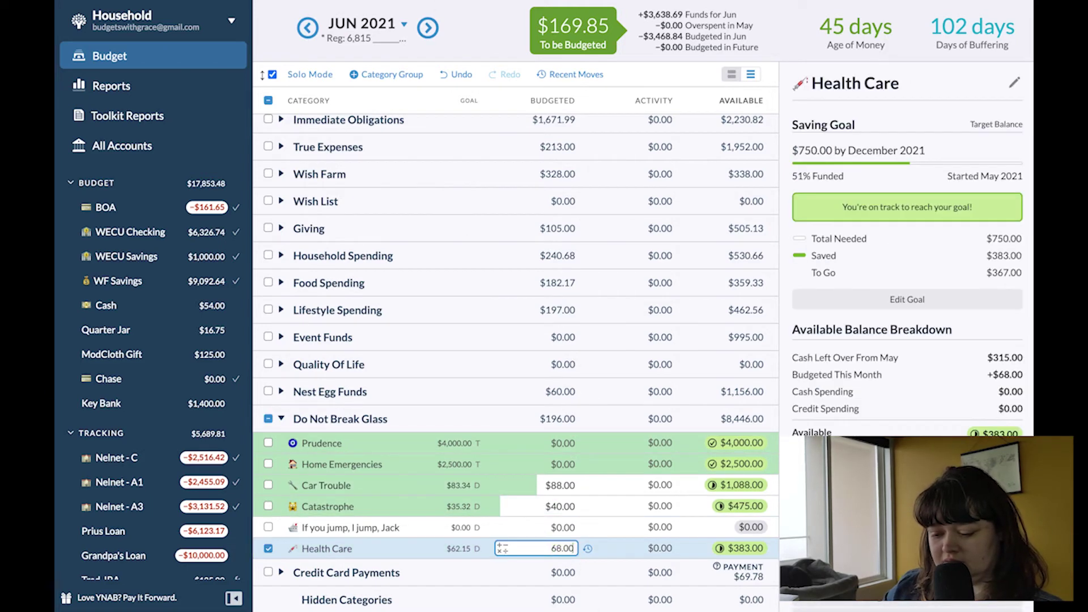
text(-2)
click(522, 570)
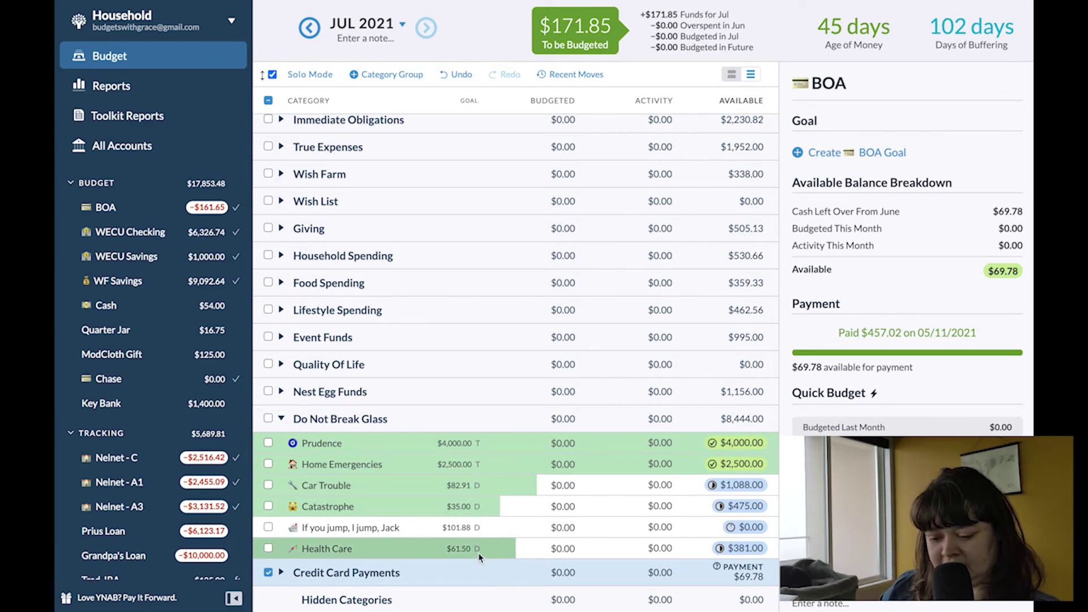
click(310, 27)
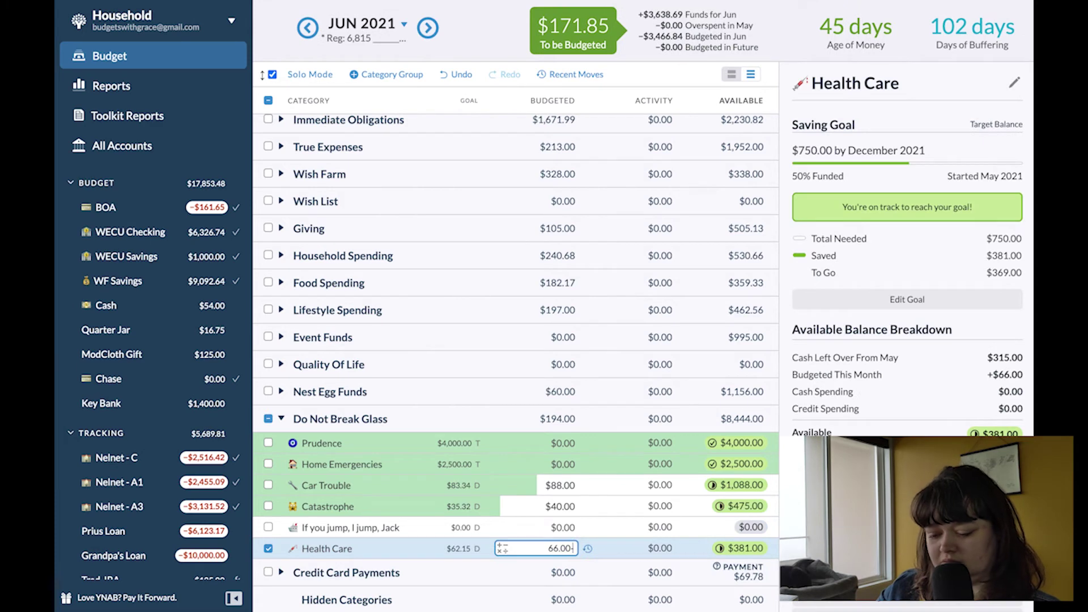
click(563, 545)
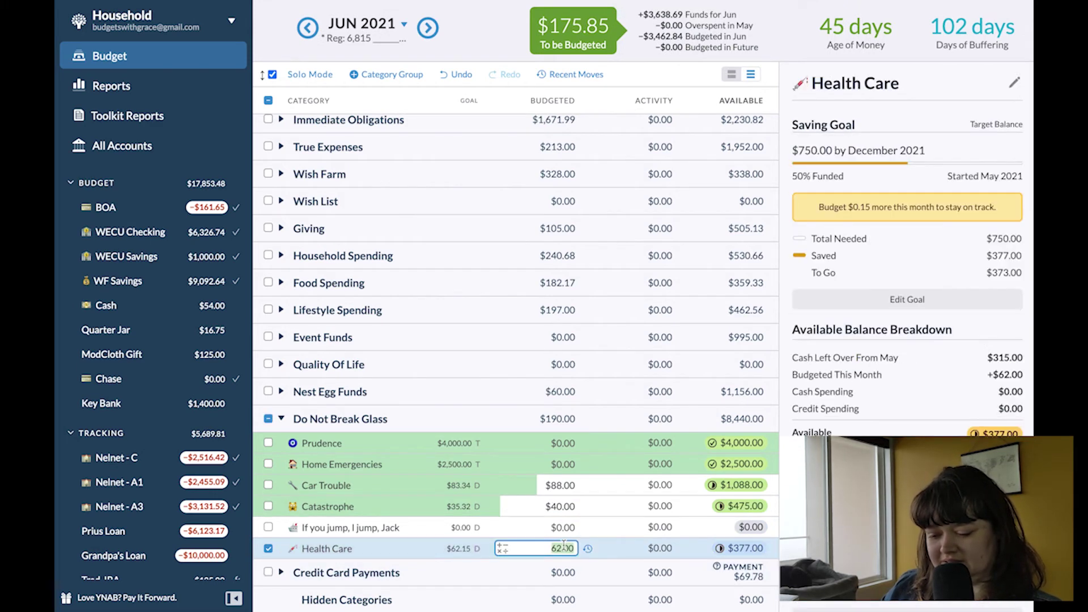
text(63)
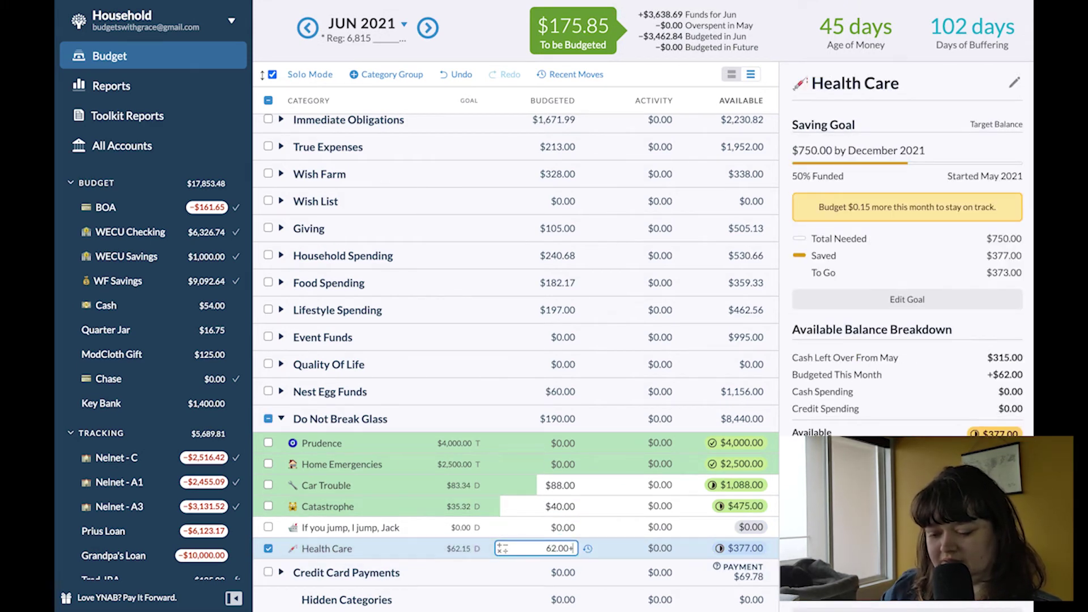
key(Return)
Settle Car Trouble at $87.00, checking July's To be Budgeted of $175.85.
click(558, 491)
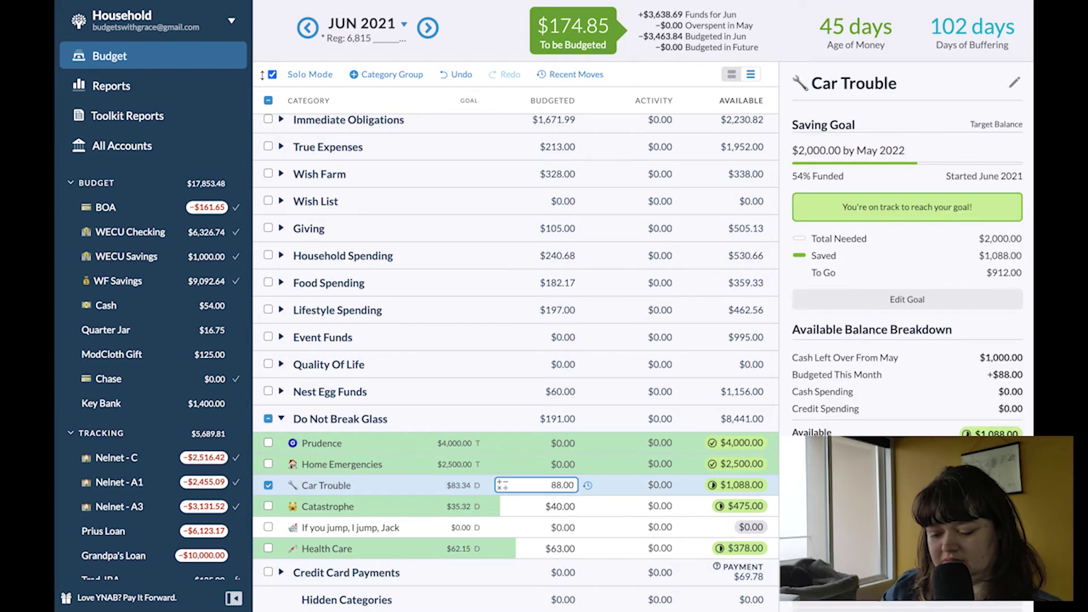
text(86)
key(Return)
click(428, 27)
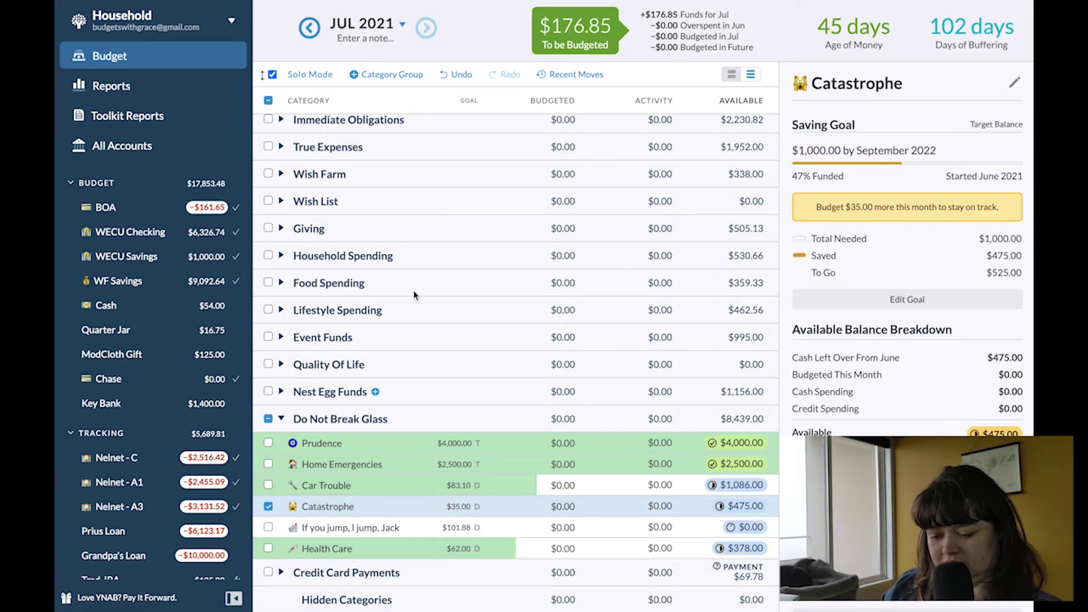
click(309, 27)
key(Up)
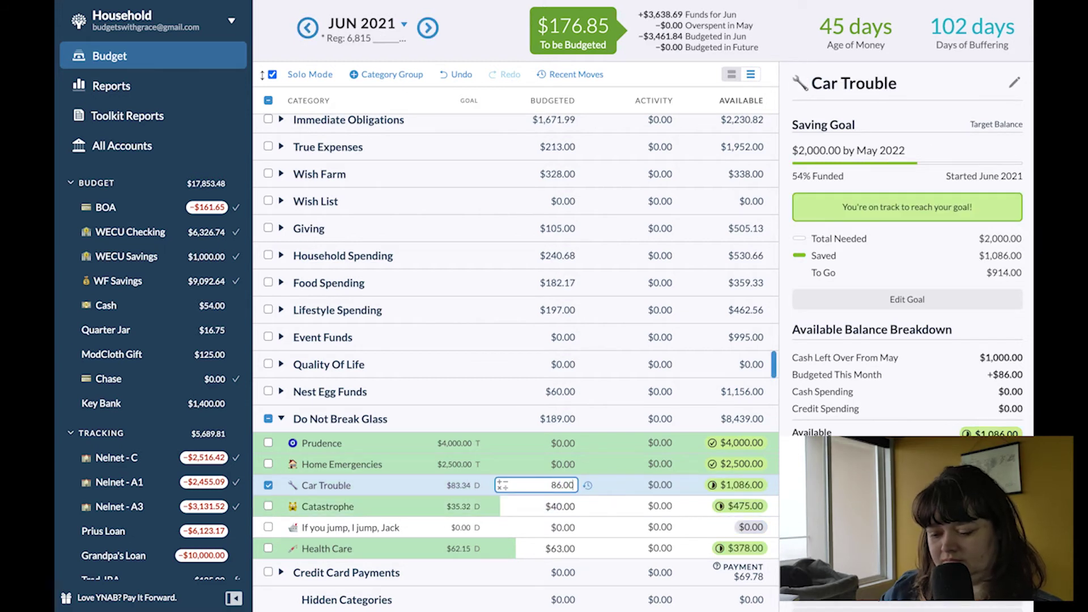
text(87)
key(Return)
click(428, 28)
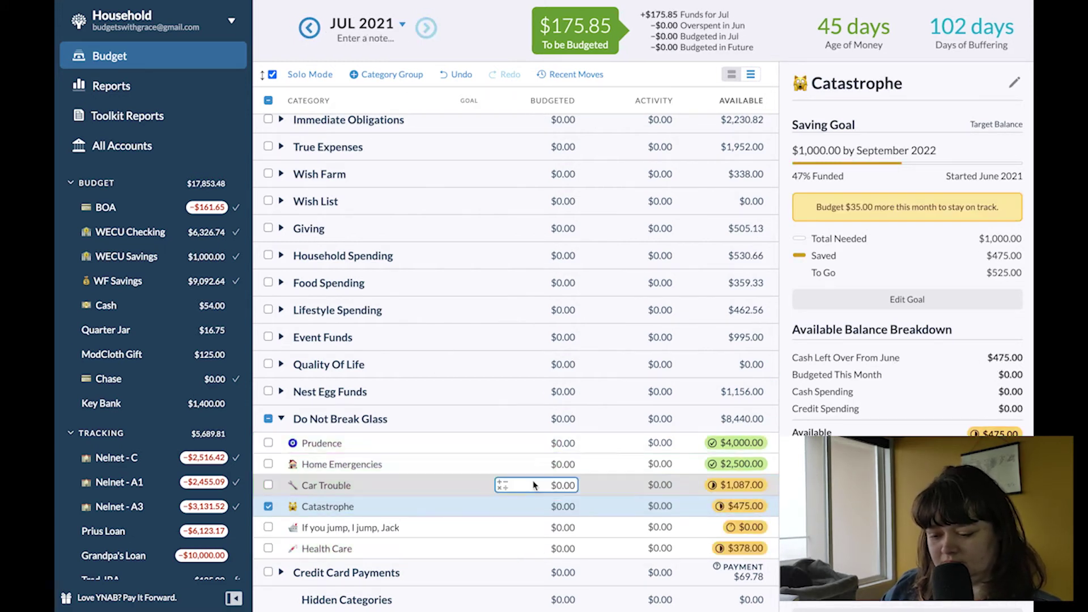
click(266, 507)
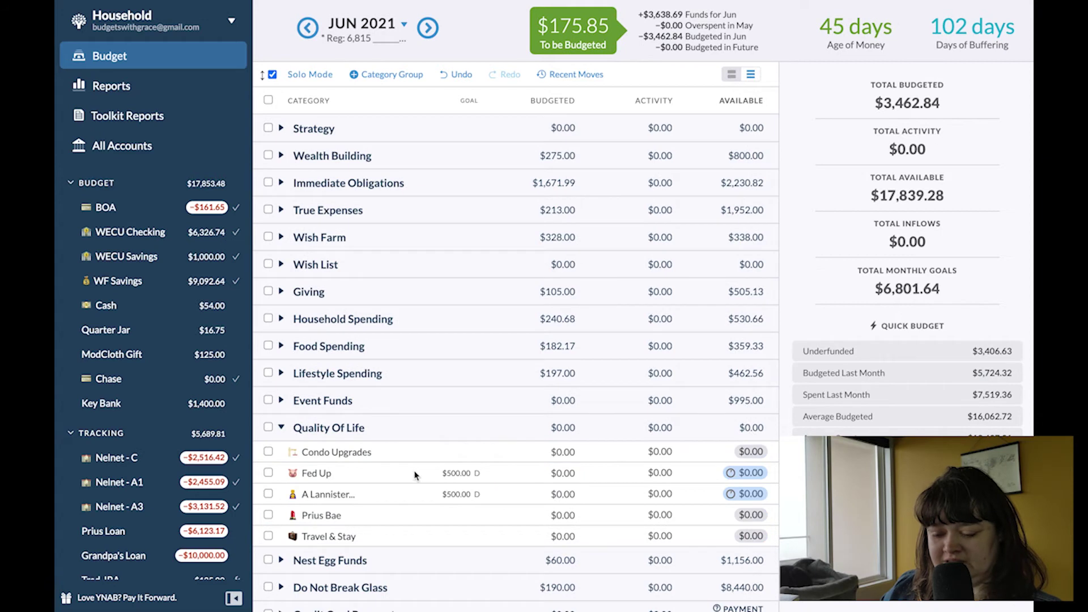
Budget $50 each for Fed Up and the next Quality Of Life goal in June.
scroll(415, 475, down, 1)
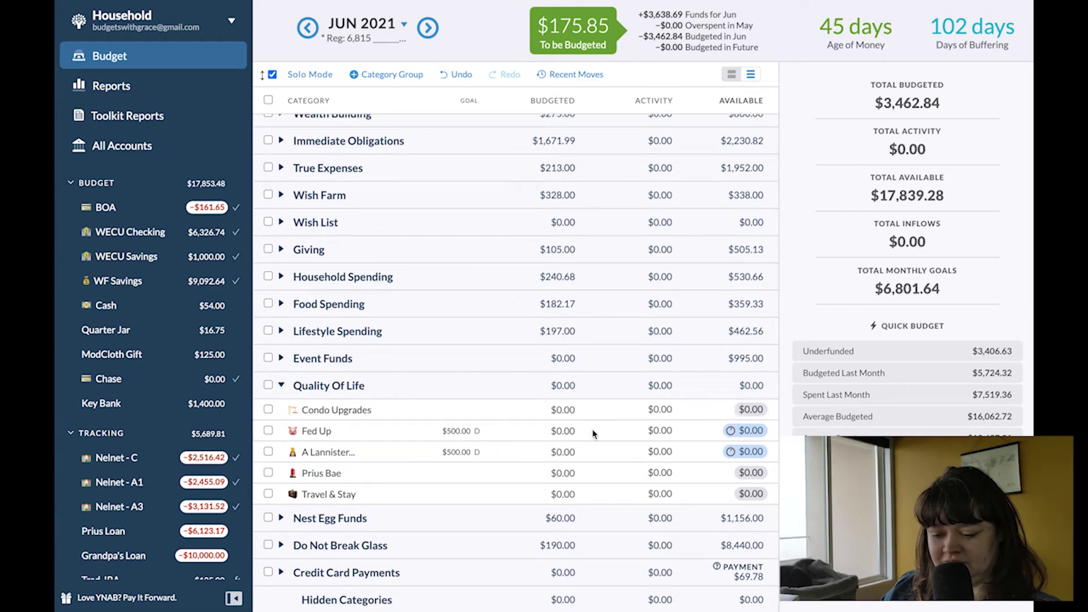
click(563, 436)
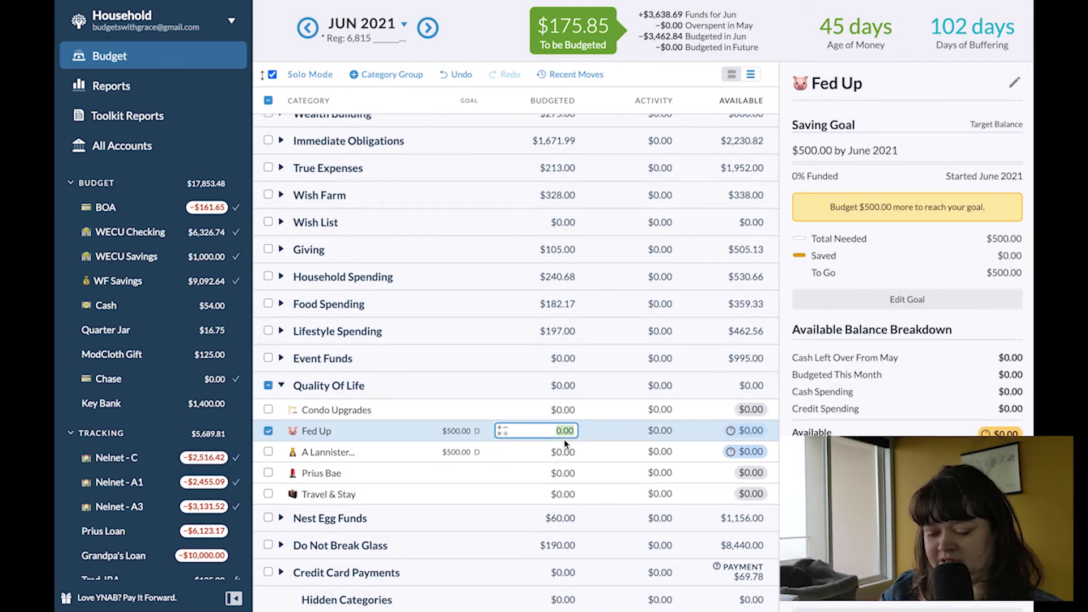
text(50)
key(Return)
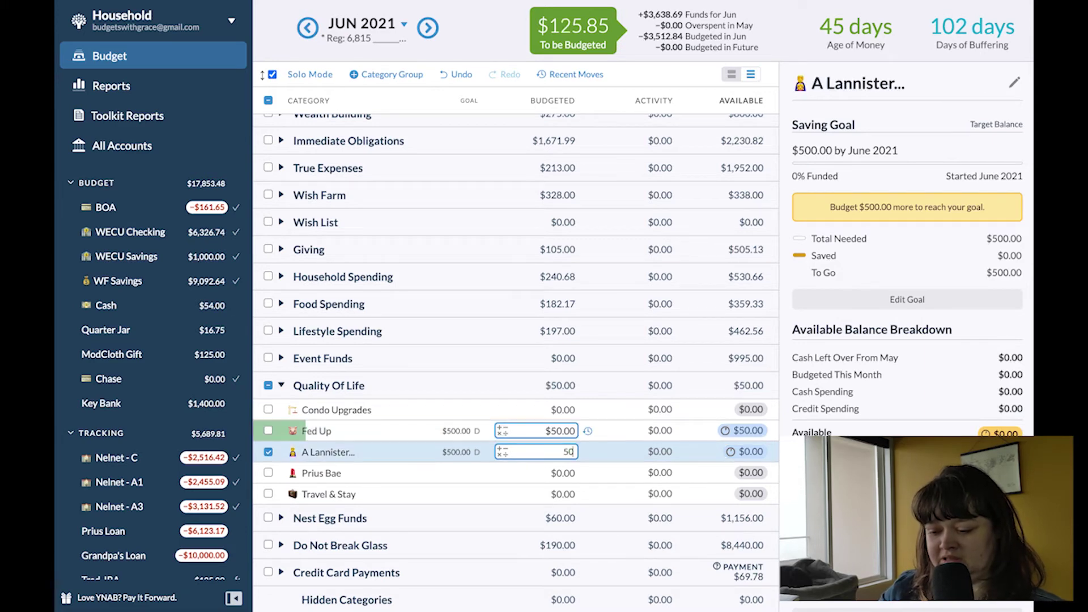
text(50)
key(Return)
key(Escape)
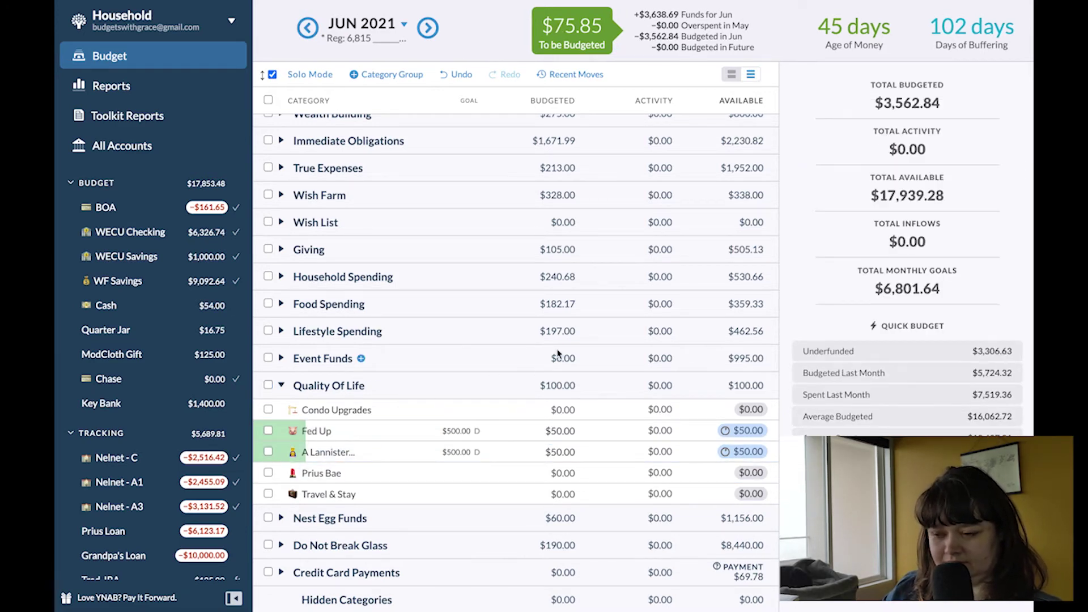
Raise Cannabis's June budget by $50 to $150 in Lifestyle Spending.
click(282, 384)
click(281, 373)
click(556, 397)
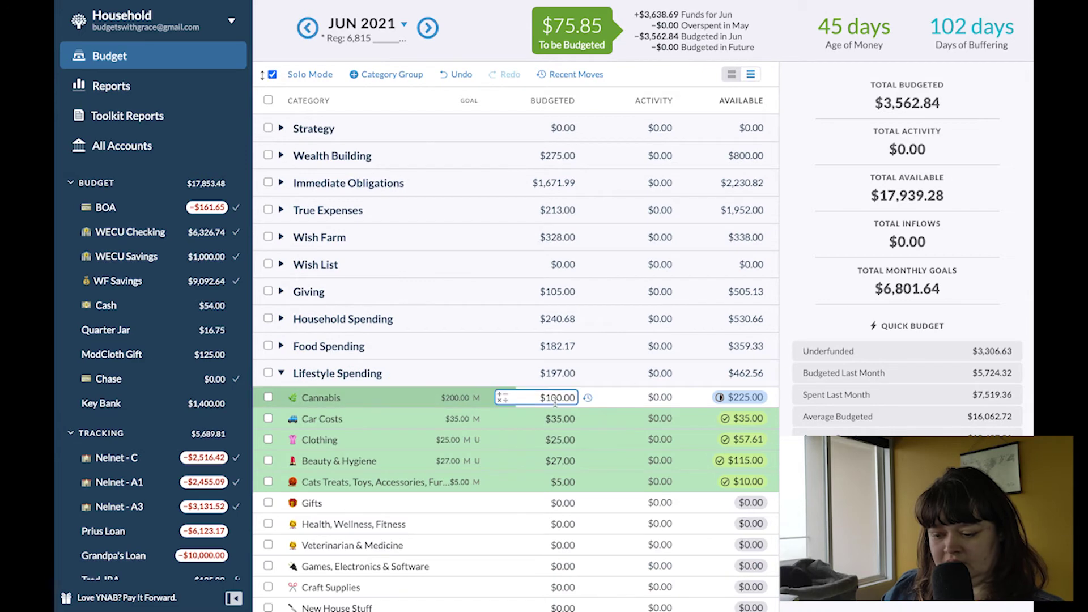
text(+)
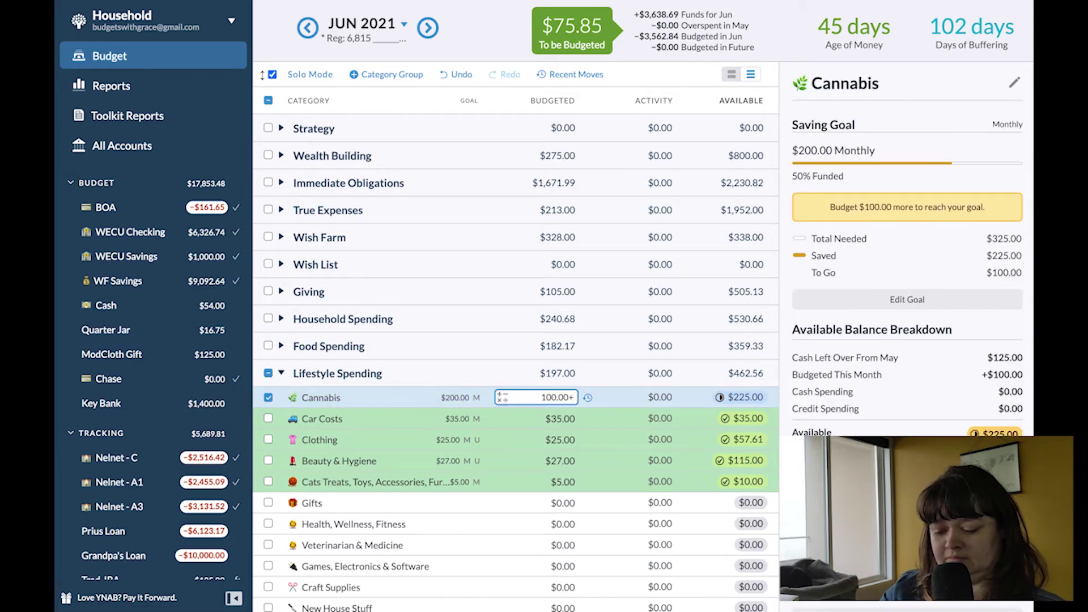
text(50)
key(Return)
click(268, 419)
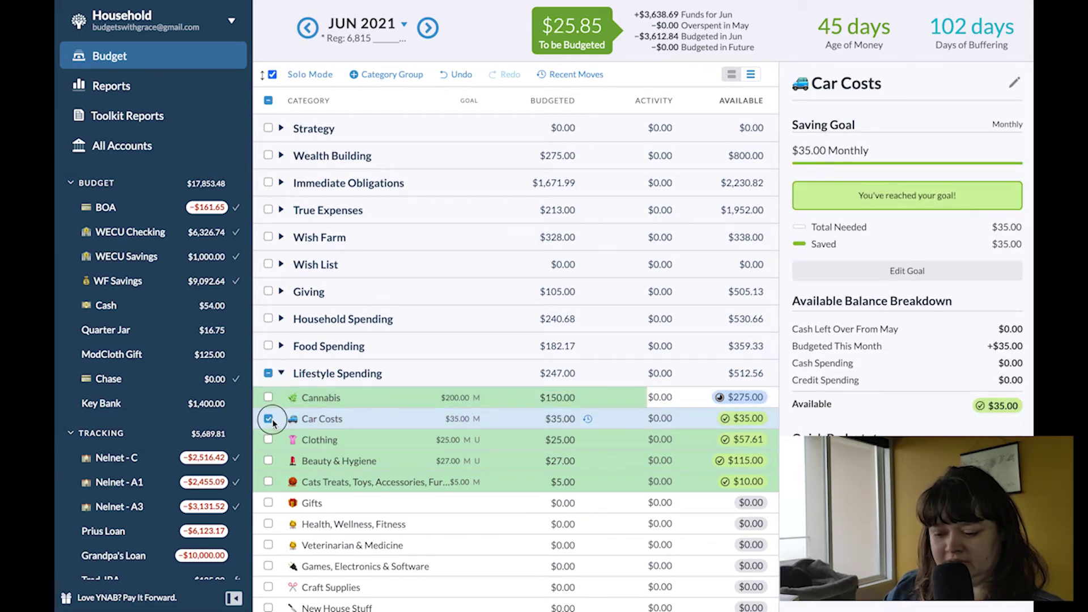
click(269, 419)
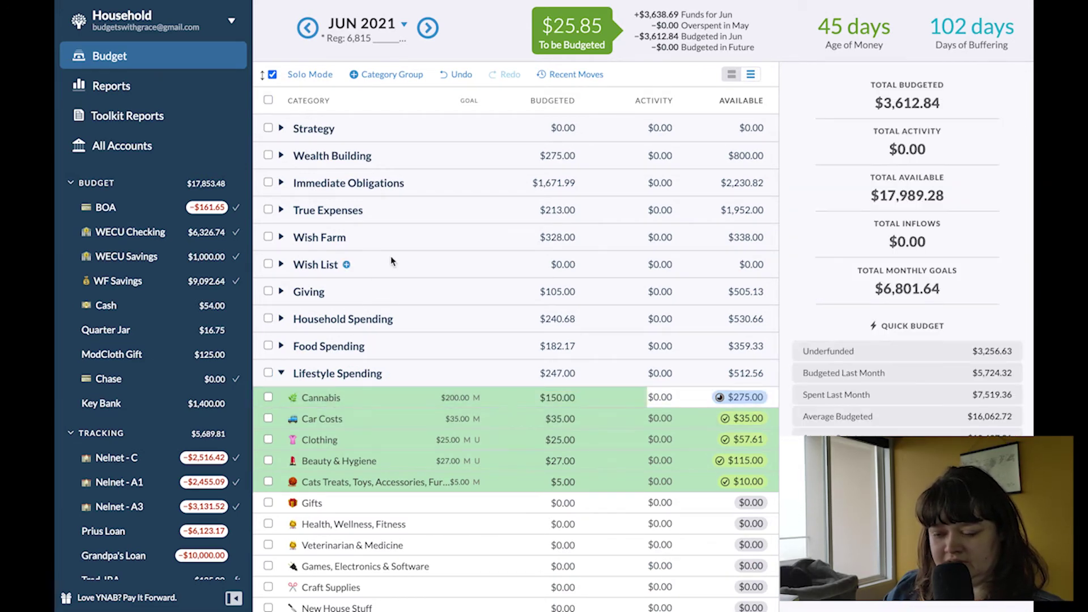
Budget $10.78 for Spotify under Immediate Obligations.
click(282, 184)
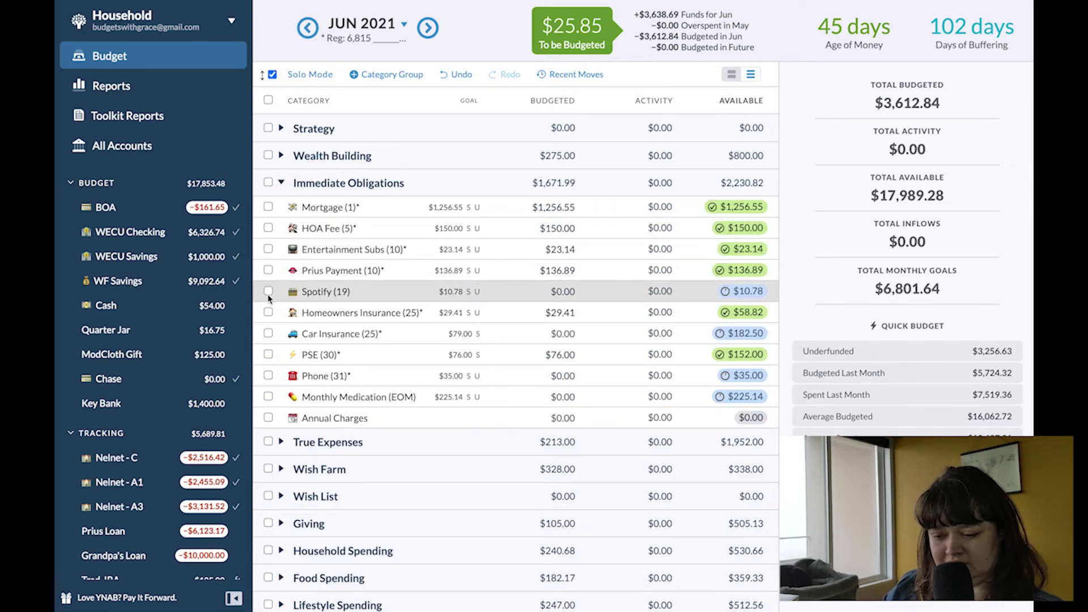
click(268, 292)
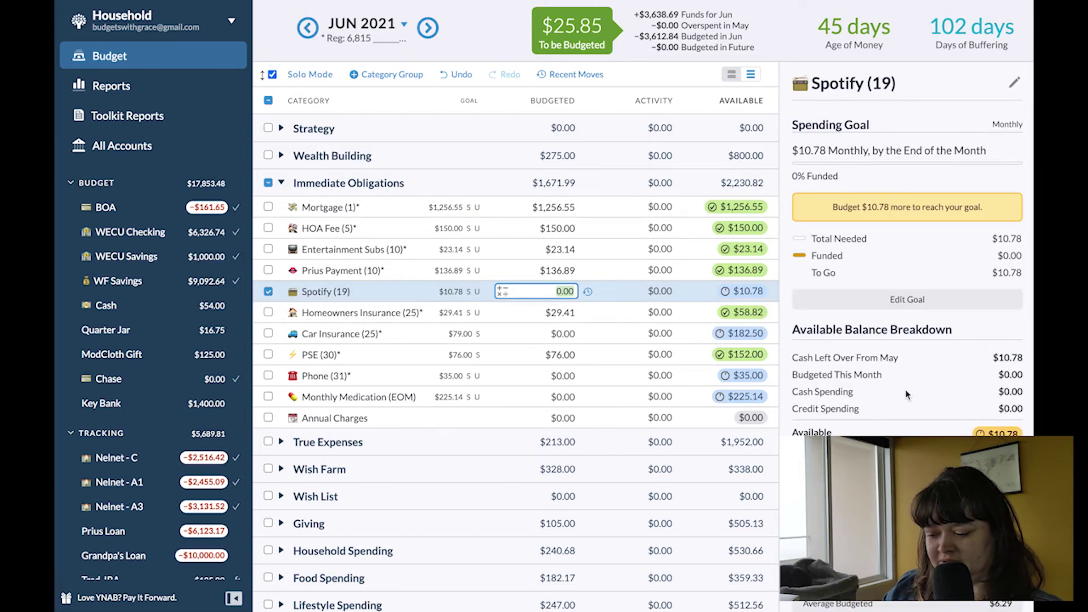
scroll(905, 433, down, 1)
scroll(905, 434, down, 1)
text(10.78)
key(Return)
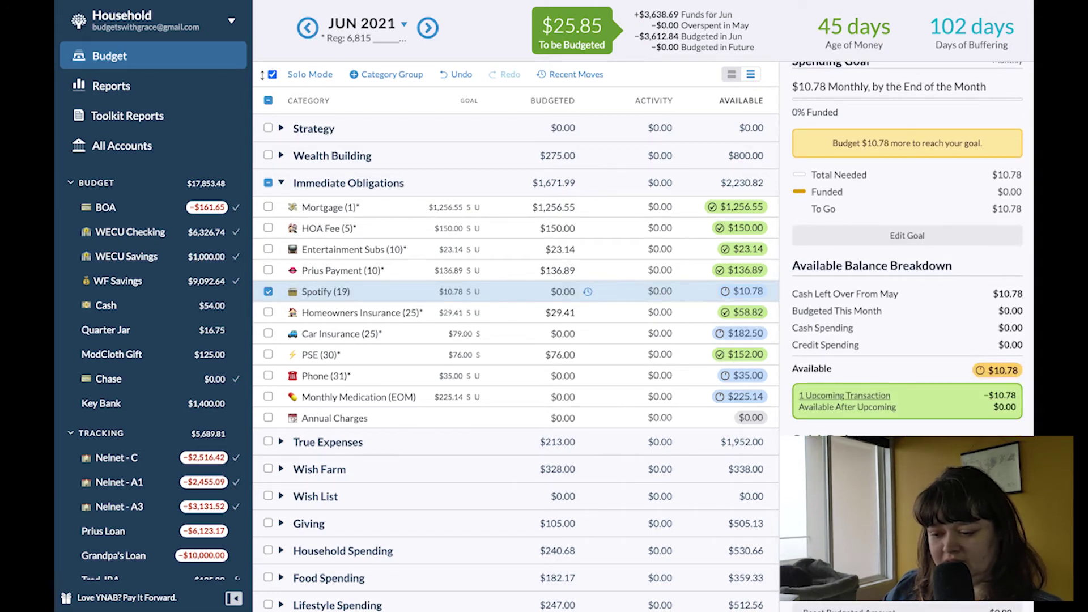
click(268, 292)
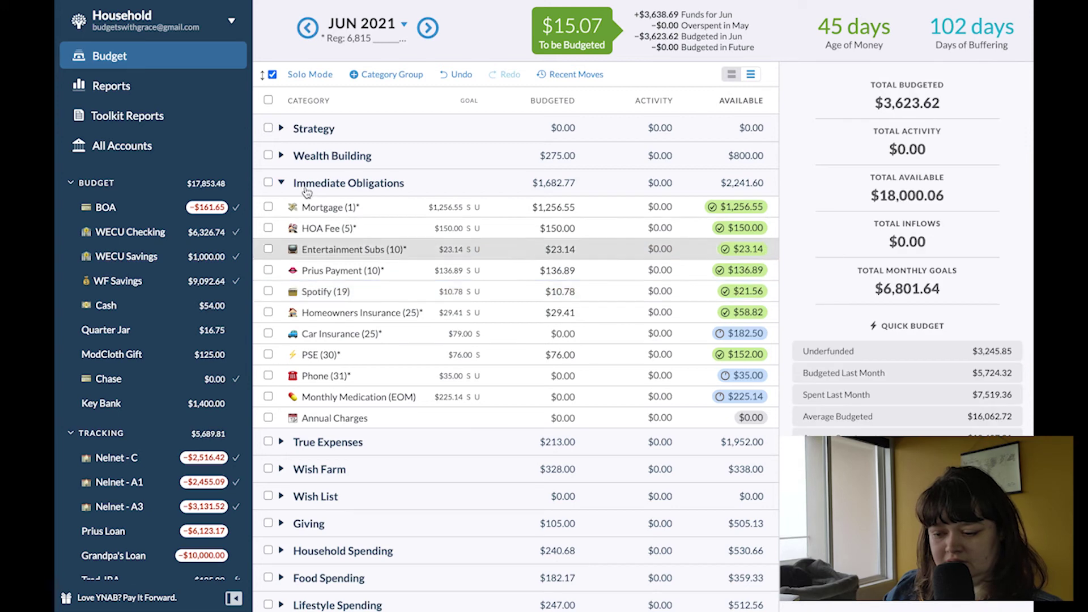
click(281, 183)
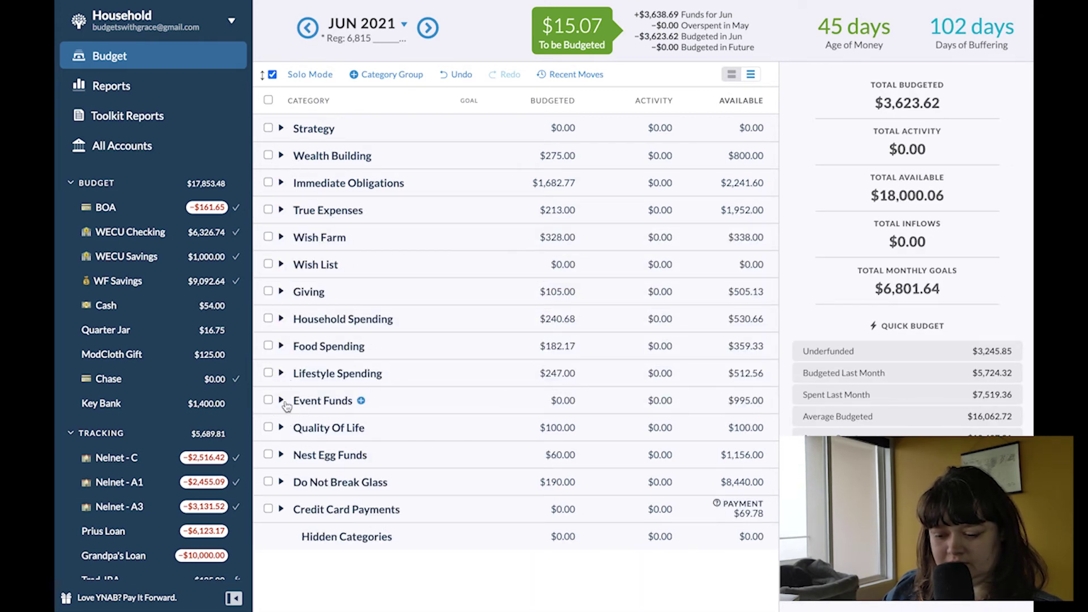
Fund the underfunded Father's Day, Anniversary and Thanksgiving categories with $5 each via Quick Budget.
click(281, 401)
scroll(306, 405, down, 3)
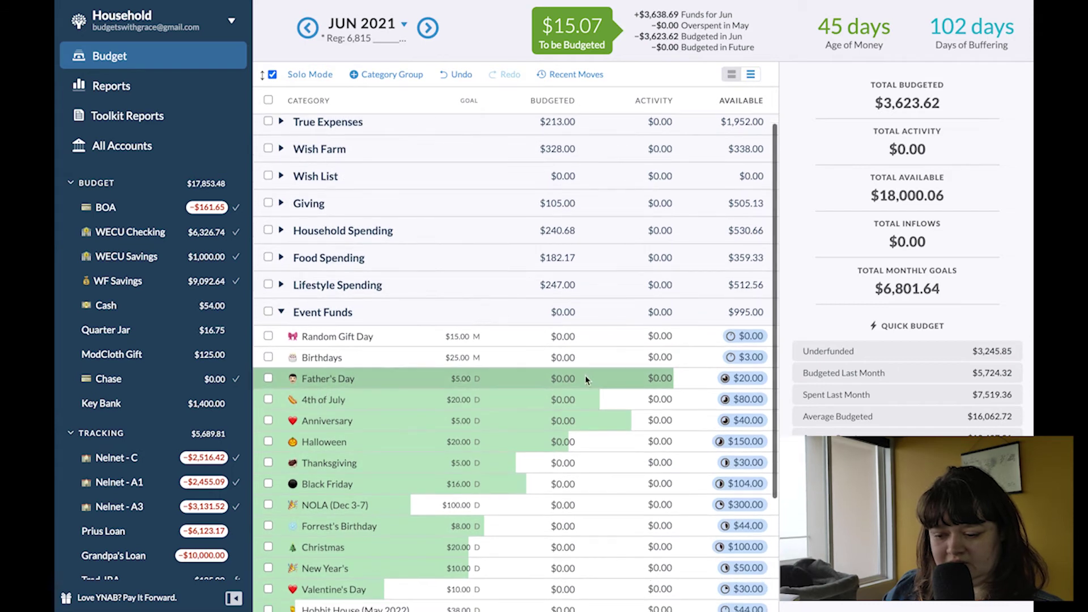
scroll(581, 381, down, 3)
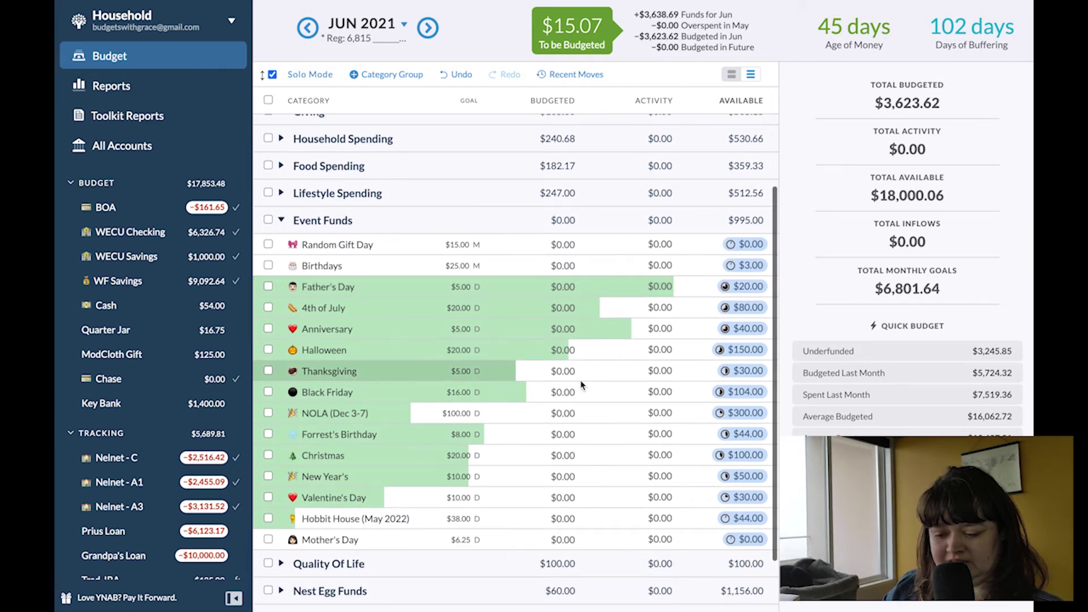
scroll(309, 575, down, 1)
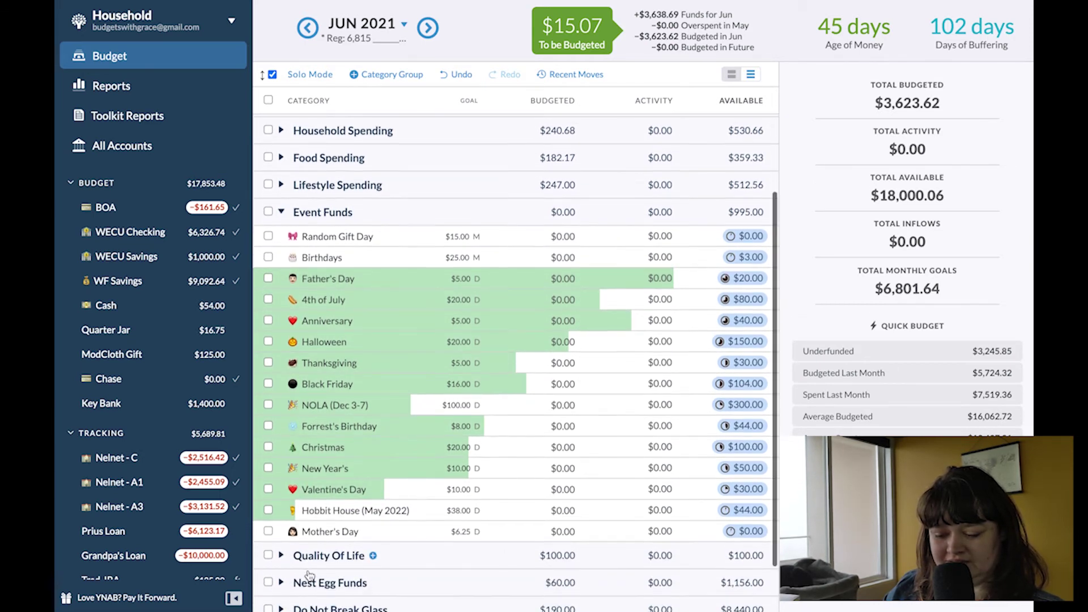
scroll(310, 576, down, 1)
click(282, 519)
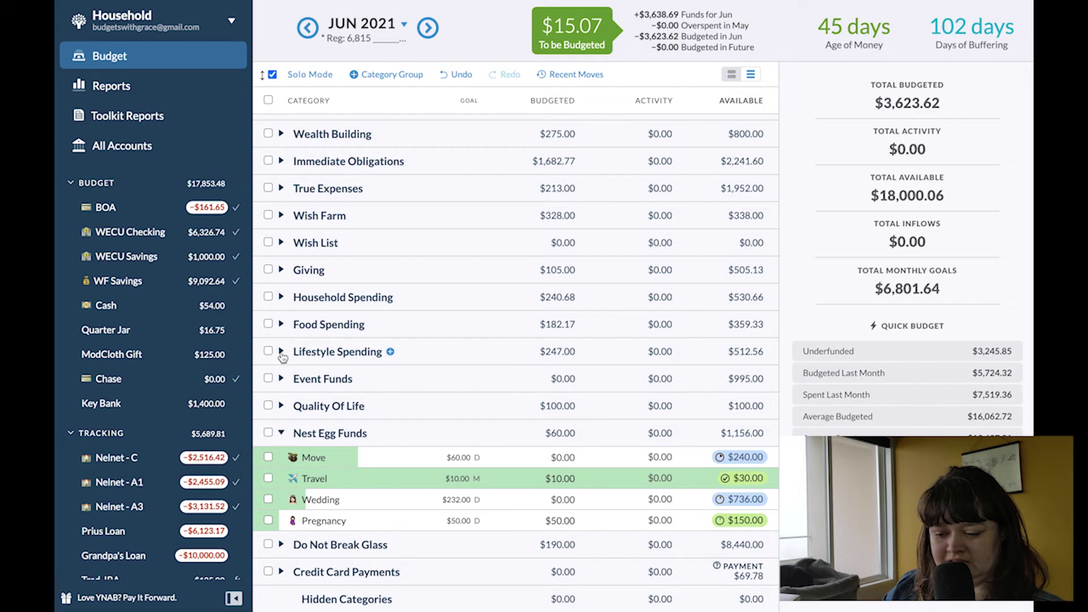
click(282, 379)
scroll(497, 363, down, 3)
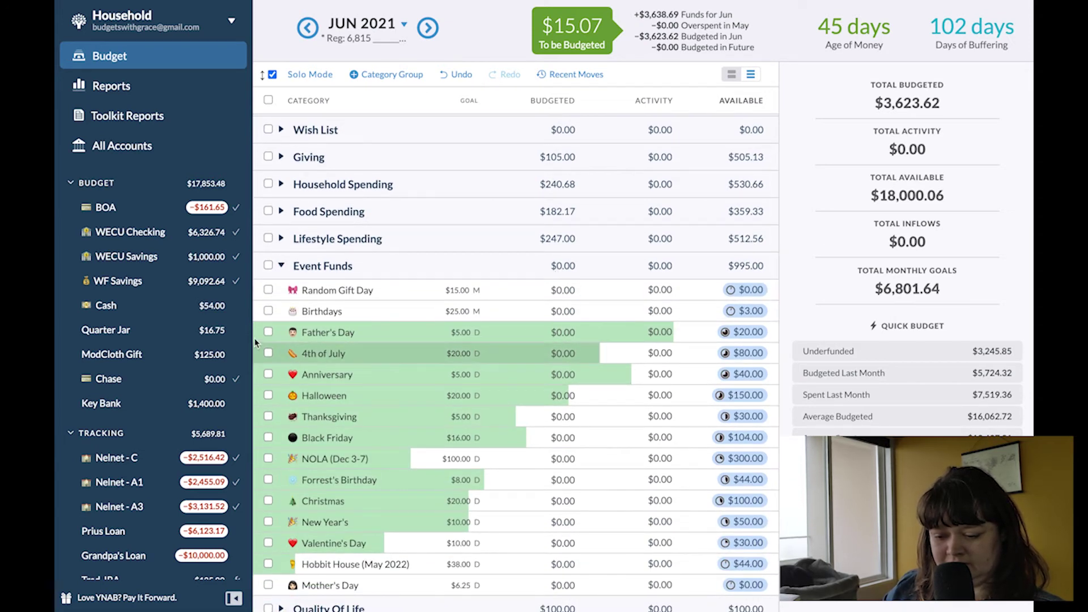
click(270, 333)
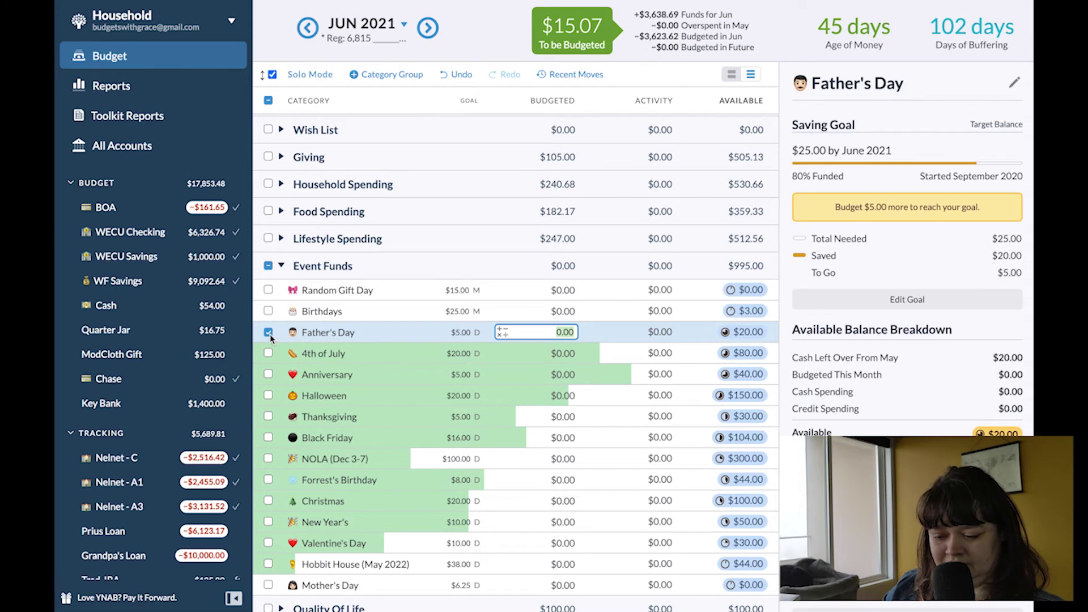
click(268, 374)
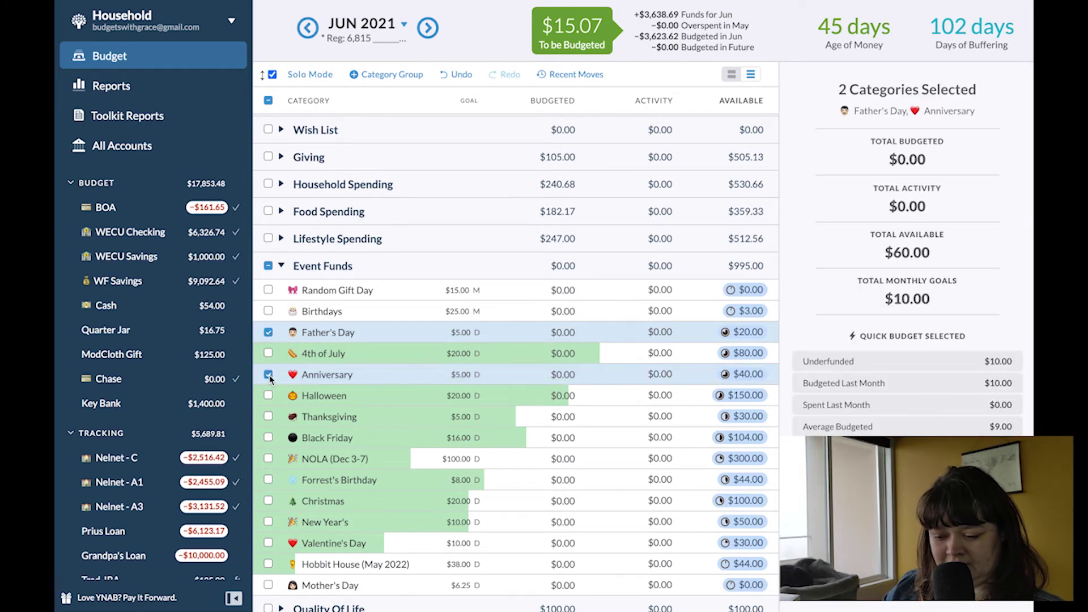
click(269, 417)
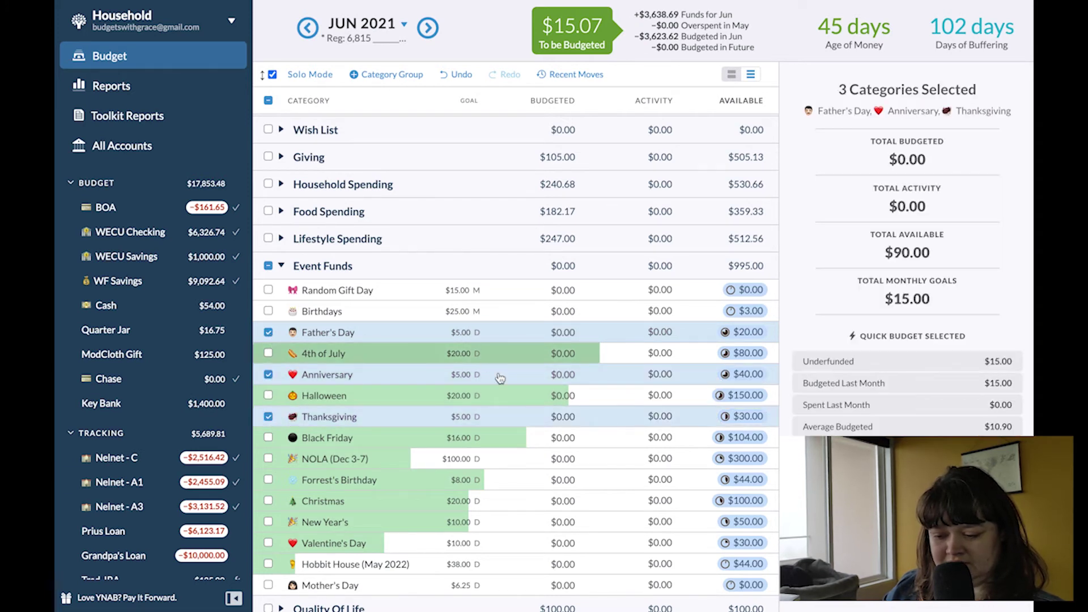
click(820, 372)
Move the leftover $0.07 from To be Budgeted to Groceries.
click(269, 266)
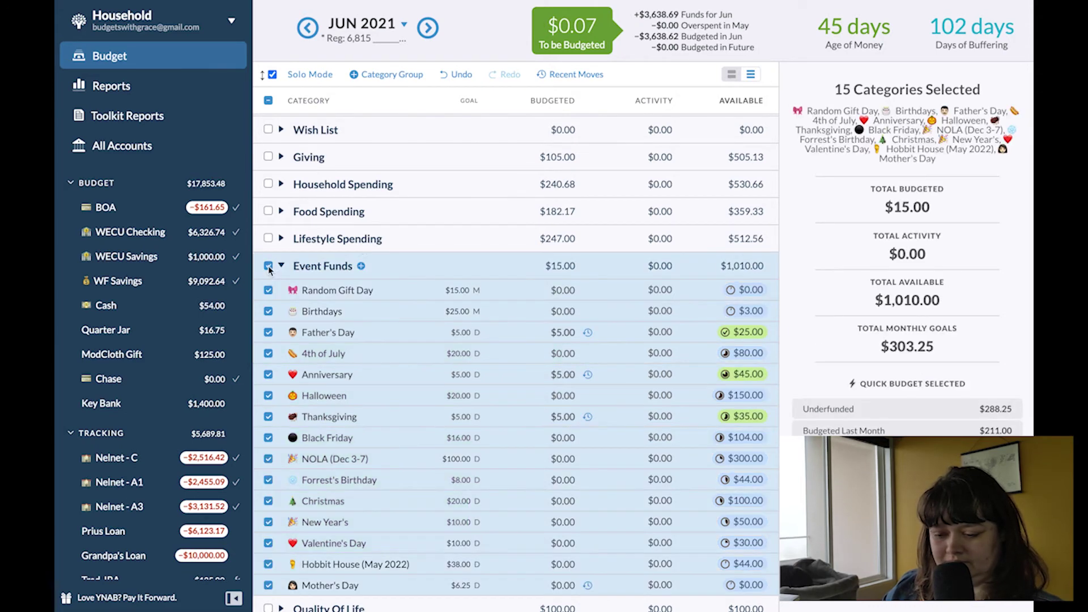
click(269, 266)
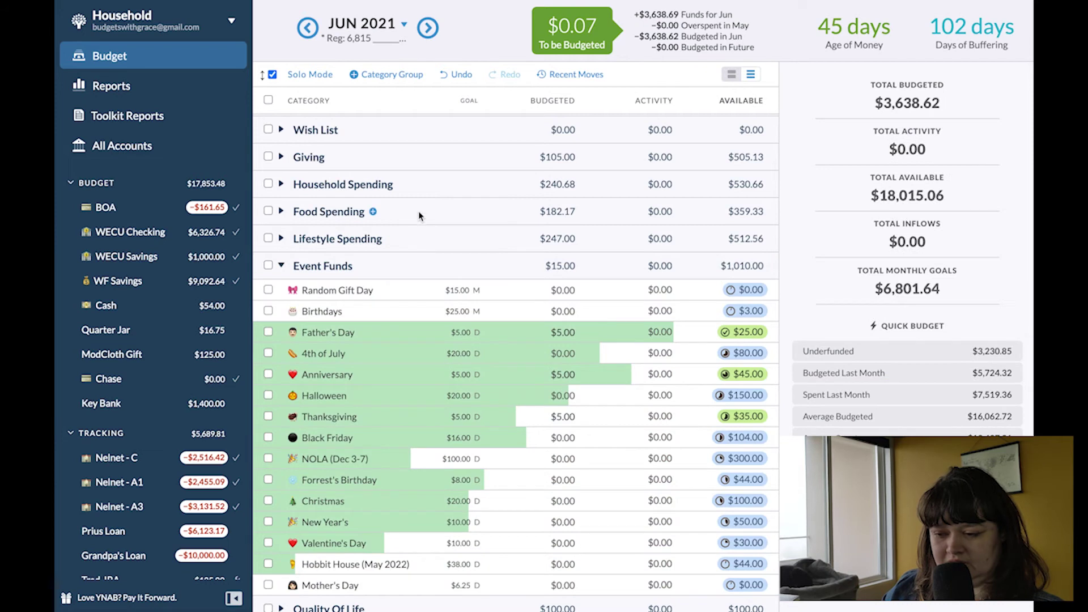
click(575, 23)
key(Tab)
text(gr)
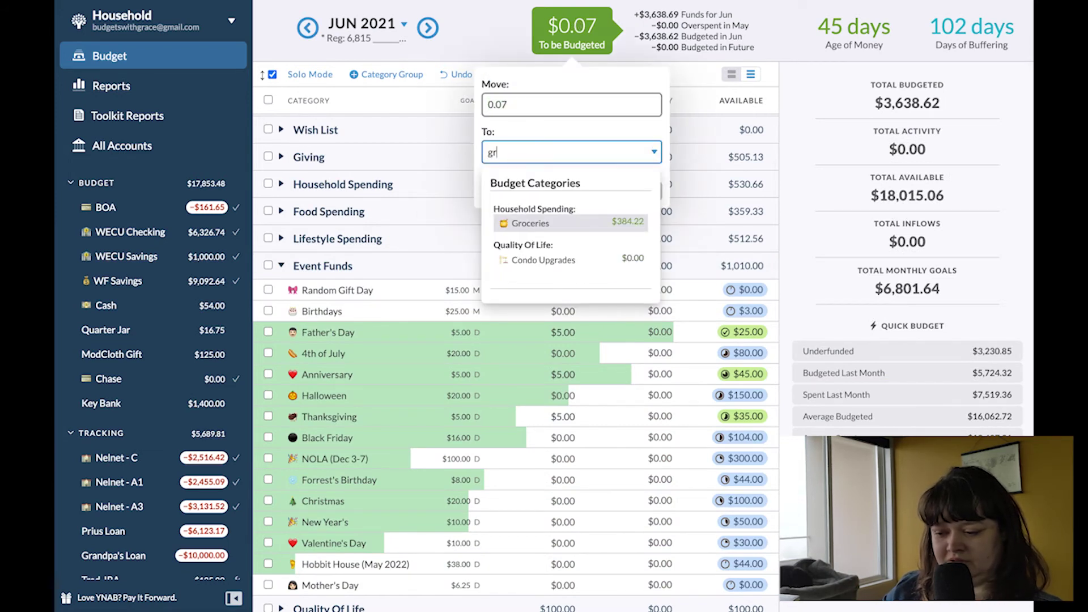
key(Return)
key(Return)
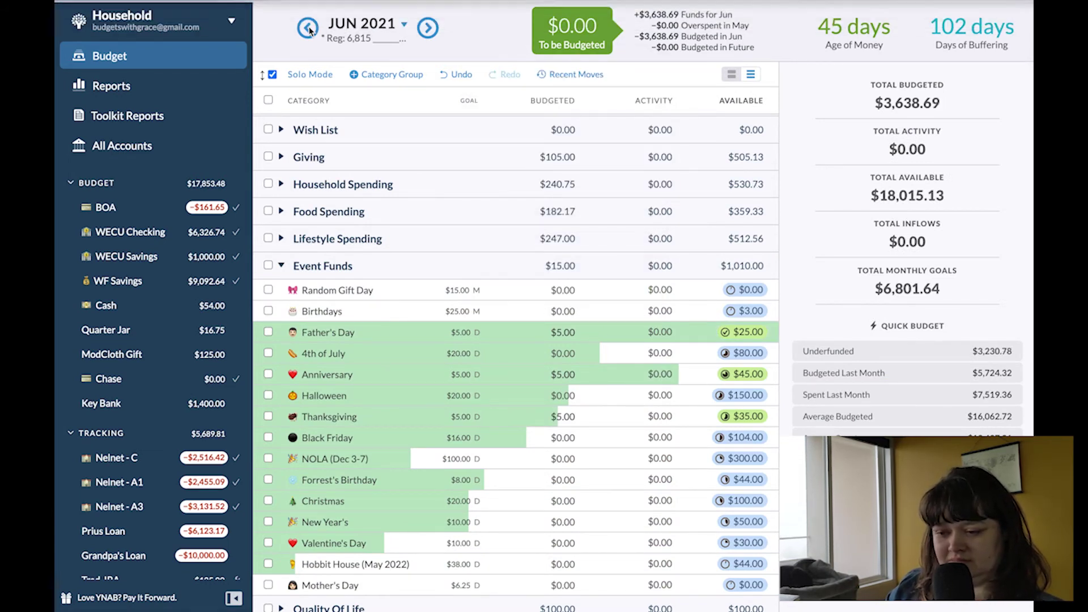
click(357, 50)
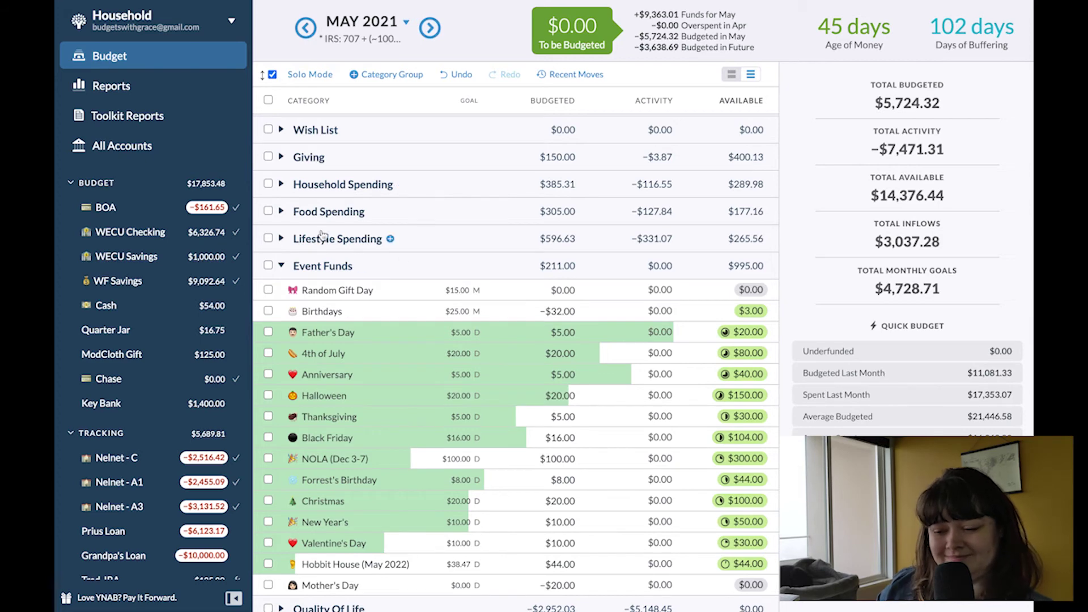
Collapse Wealth Building, Immediate Obligations, True Expenses, Wish Farm, Wish List and Giving to reach Subscribe and Save Items.
click(272, 75)
click(263, 76)
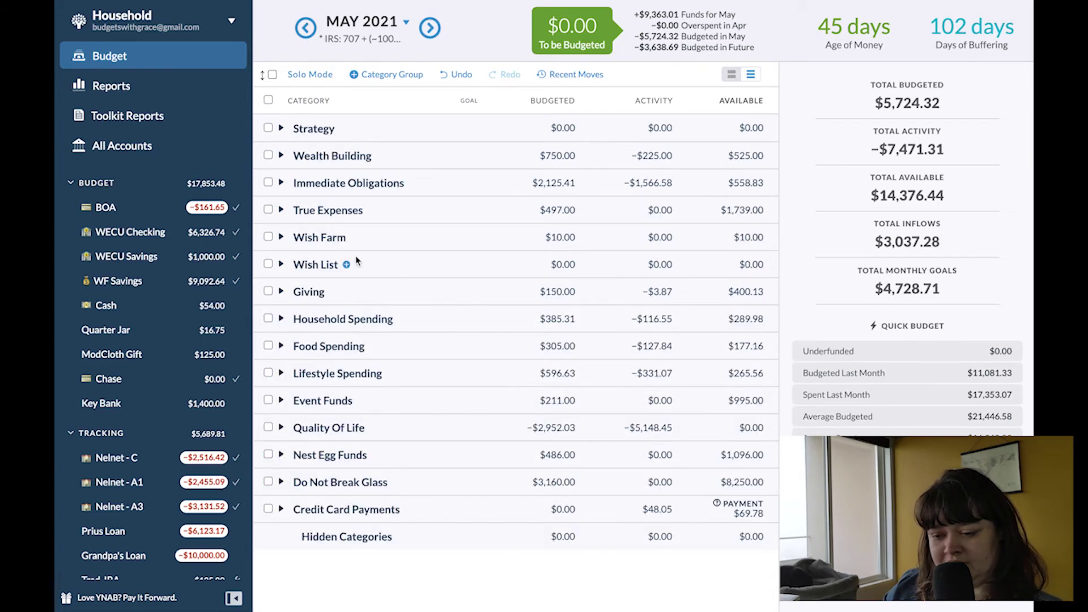
click(262, 78)
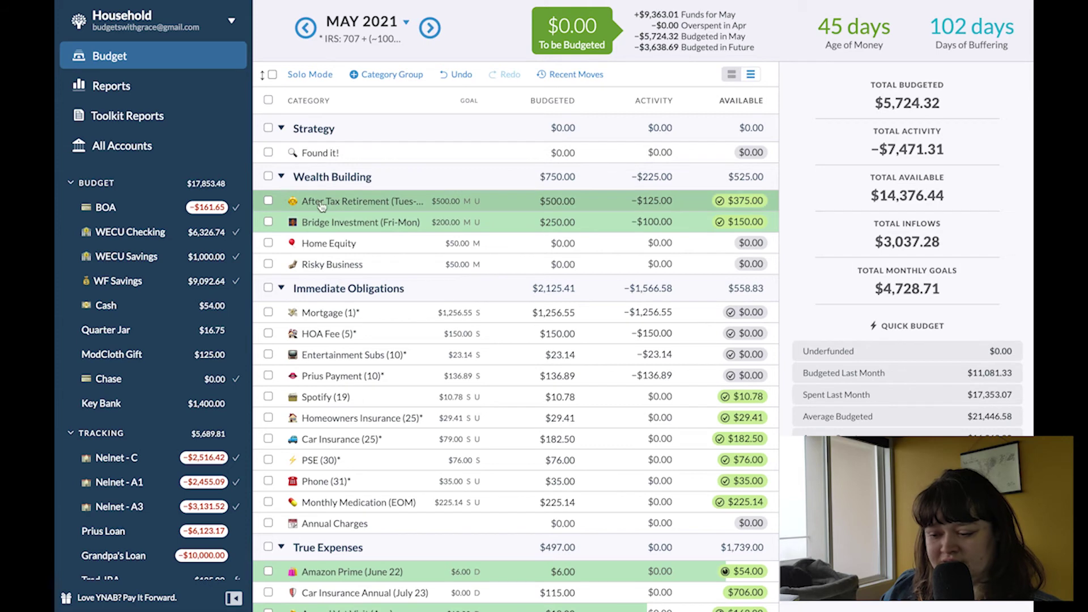
click(281, 176)
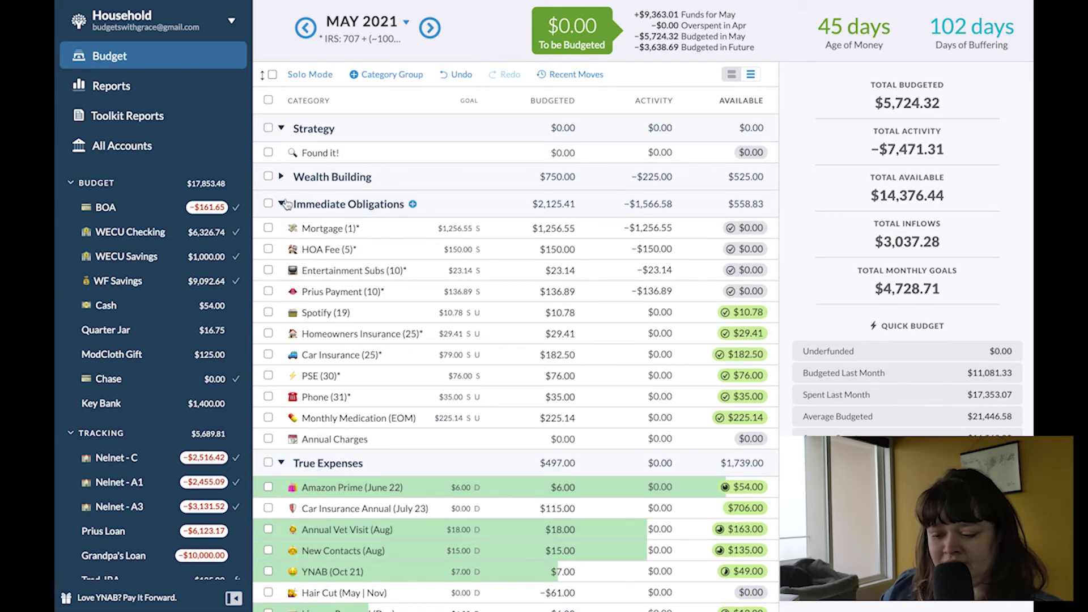
click(282, 204)
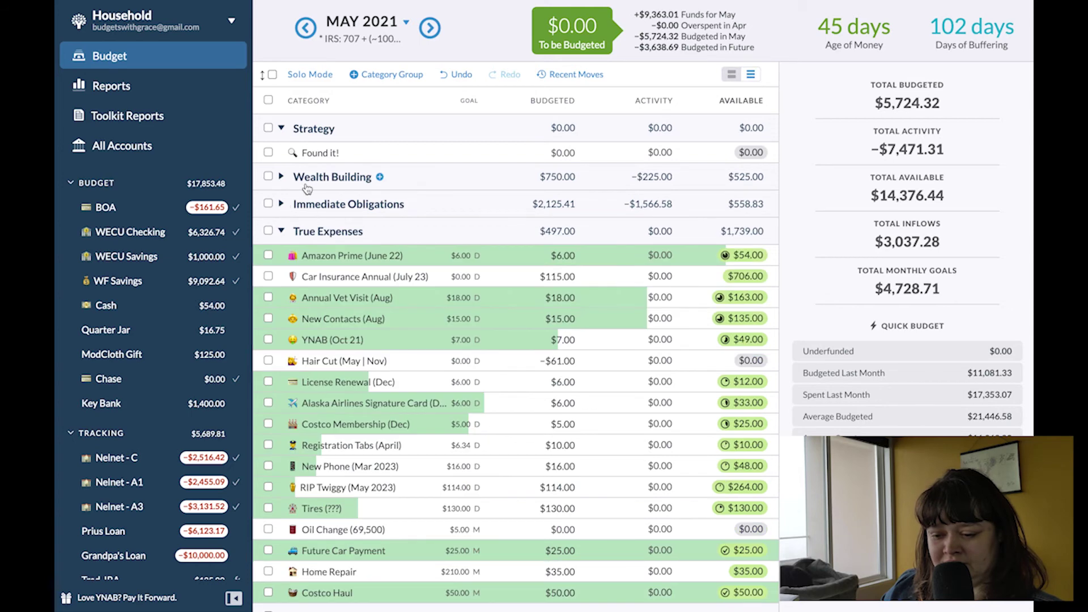
click(282, 231)
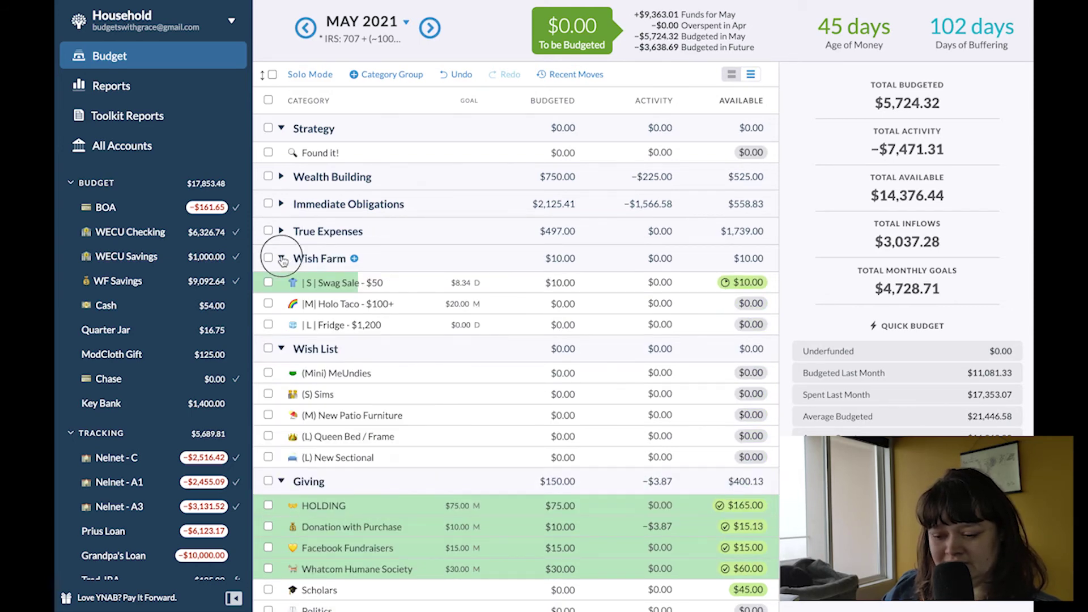
click(281, 259)
click(282, 285)
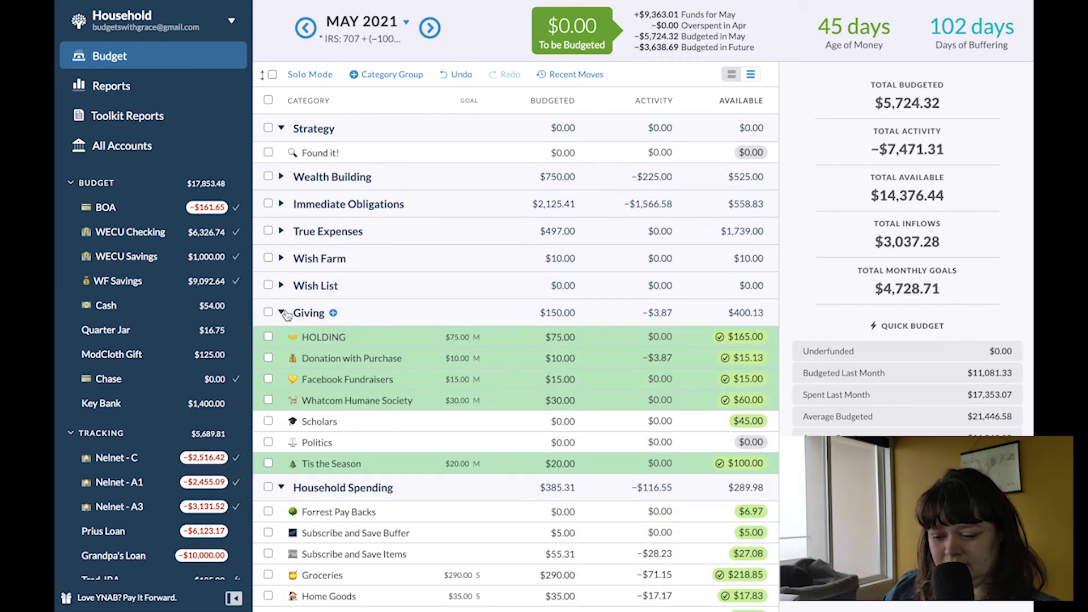
click(283, 313)
scroll(284, 309, down, 1)
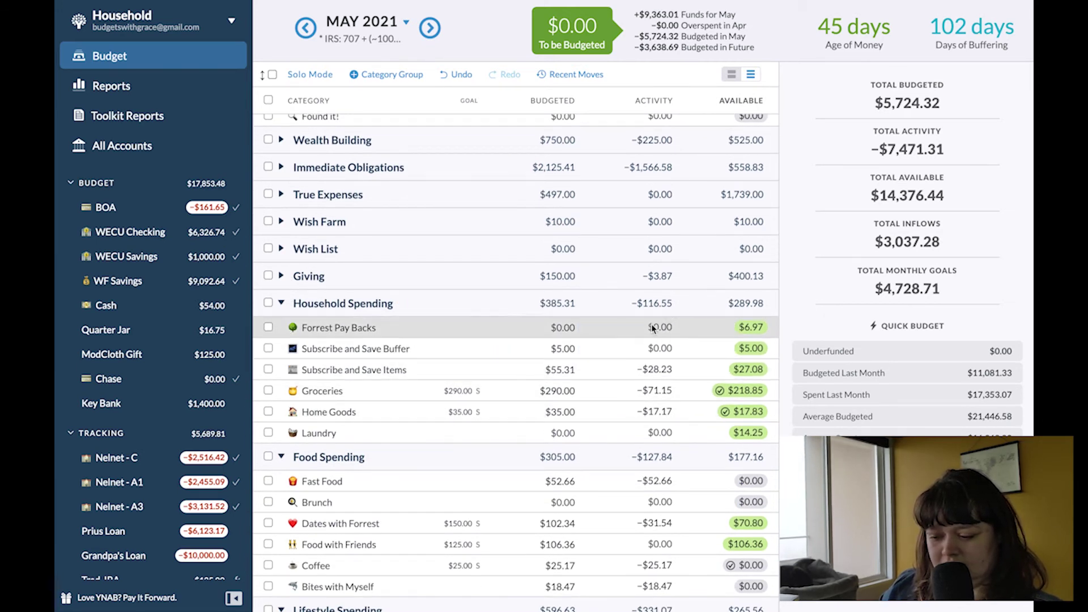
click(710, 369)
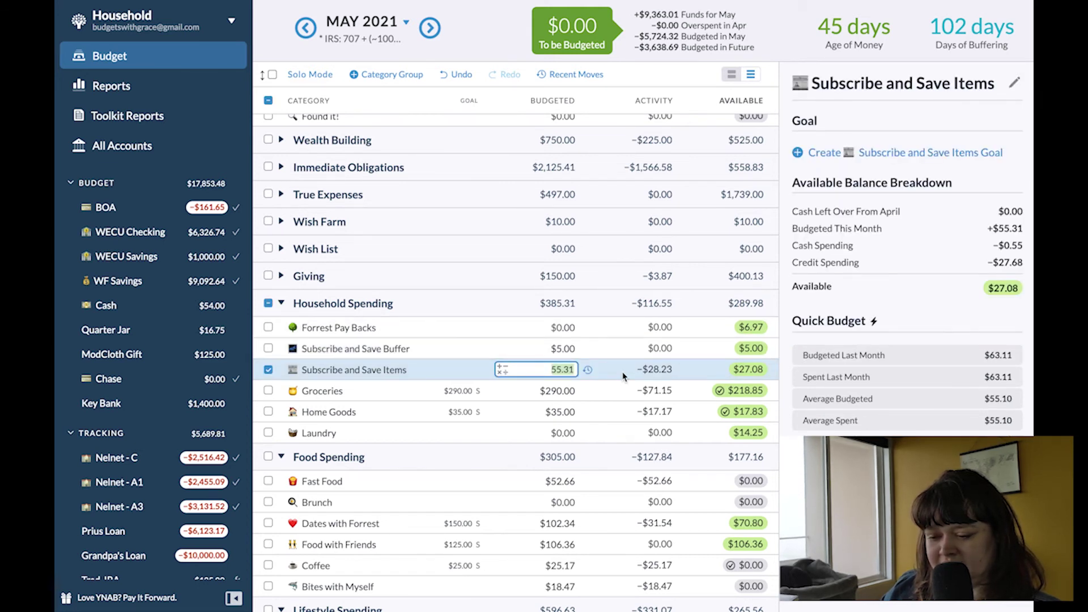
Review Subscribe and Save Items' May budget and its upcoming June transactions.
key(Return)
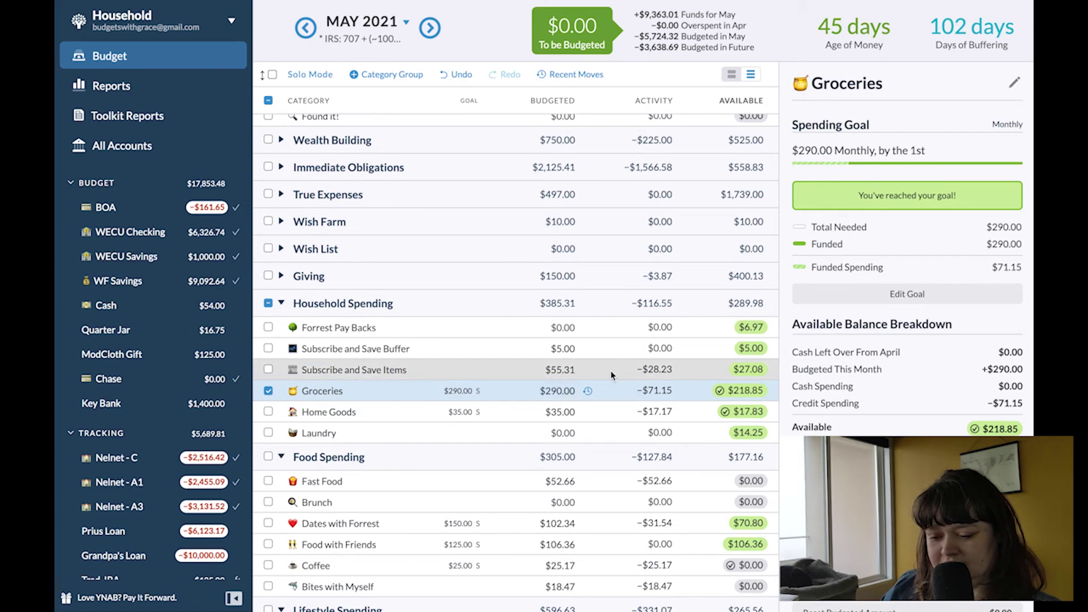
click(611, 374)
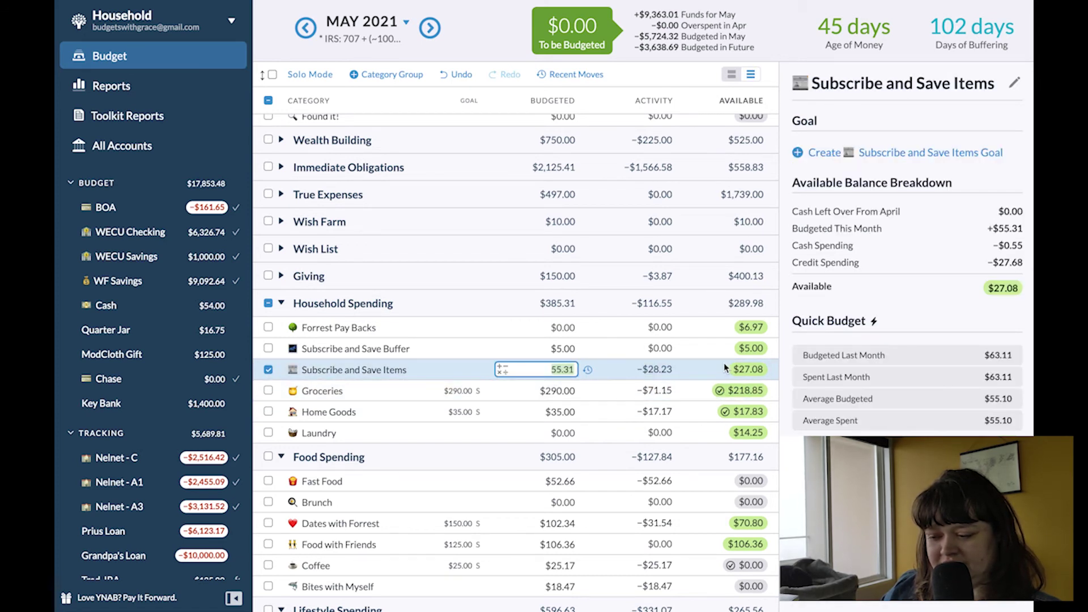
click(429, 28)
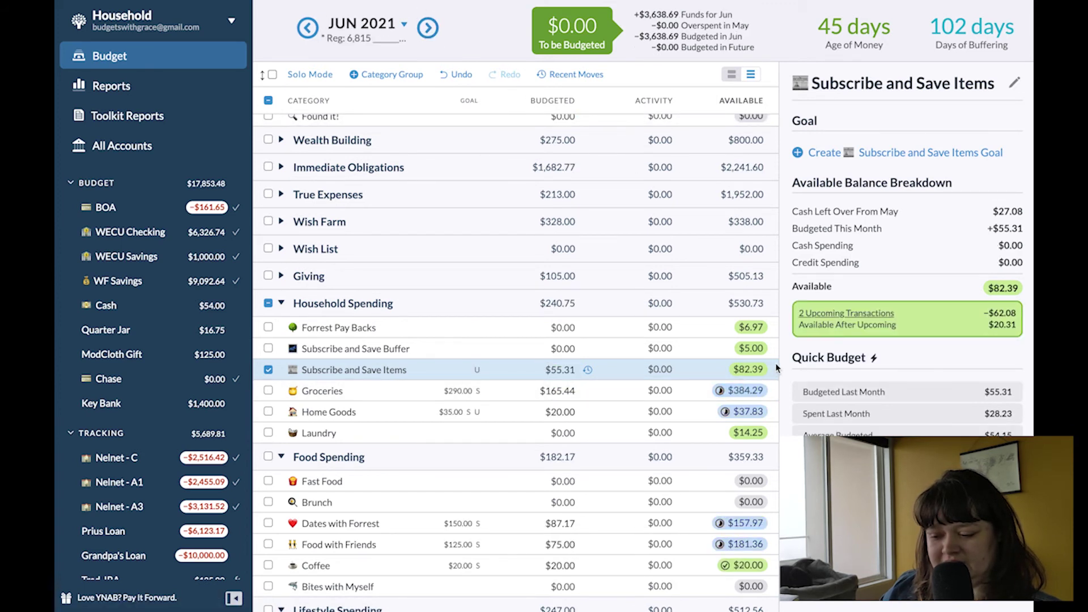
click(823, 321)
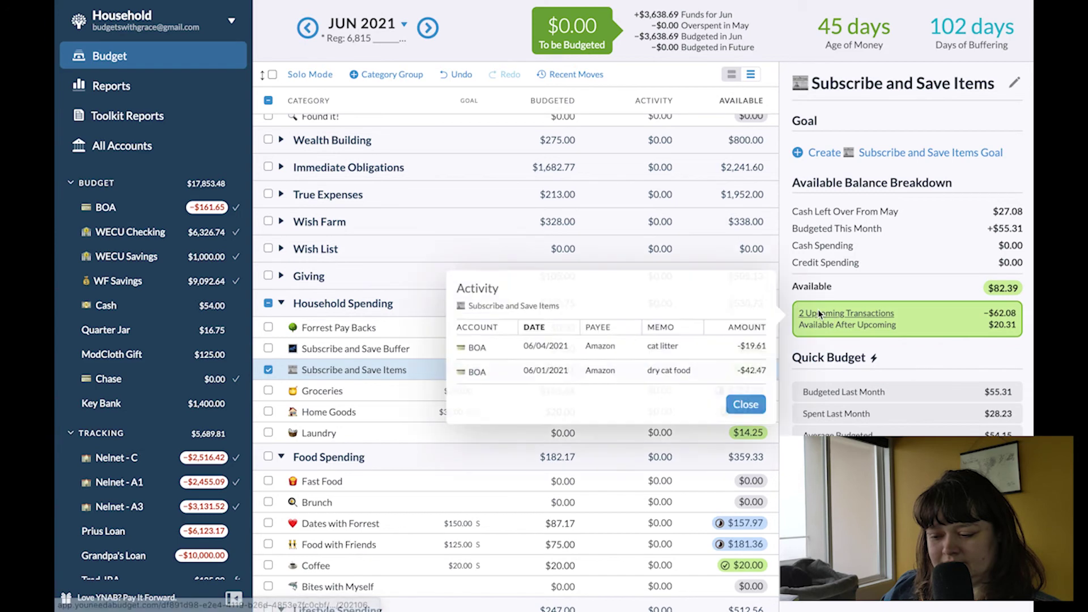
click(783, 423)
click(309, 28)
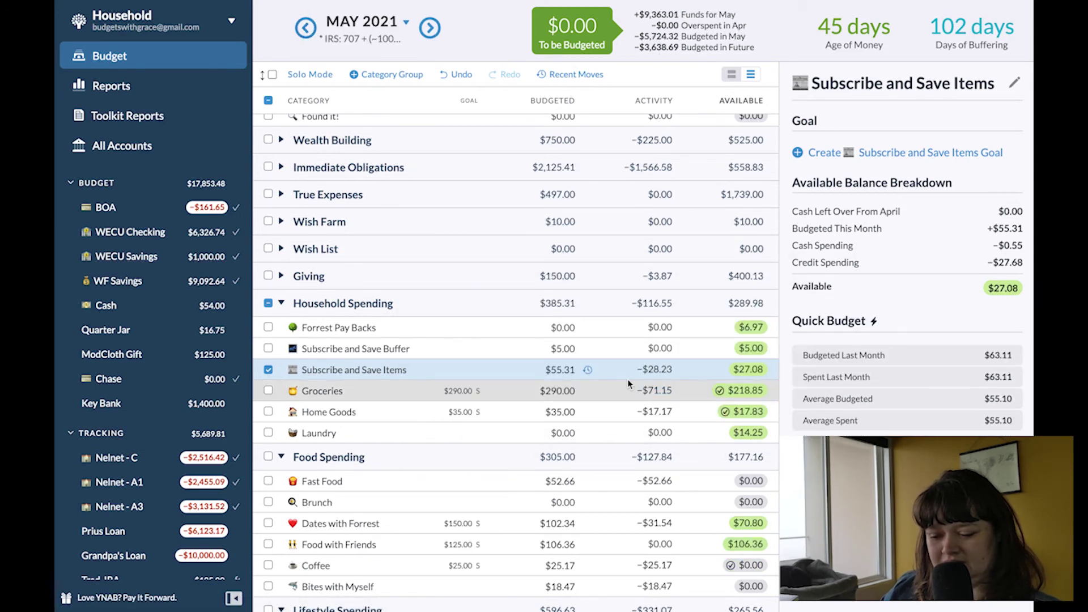
scroll(629, 383, down, 5)
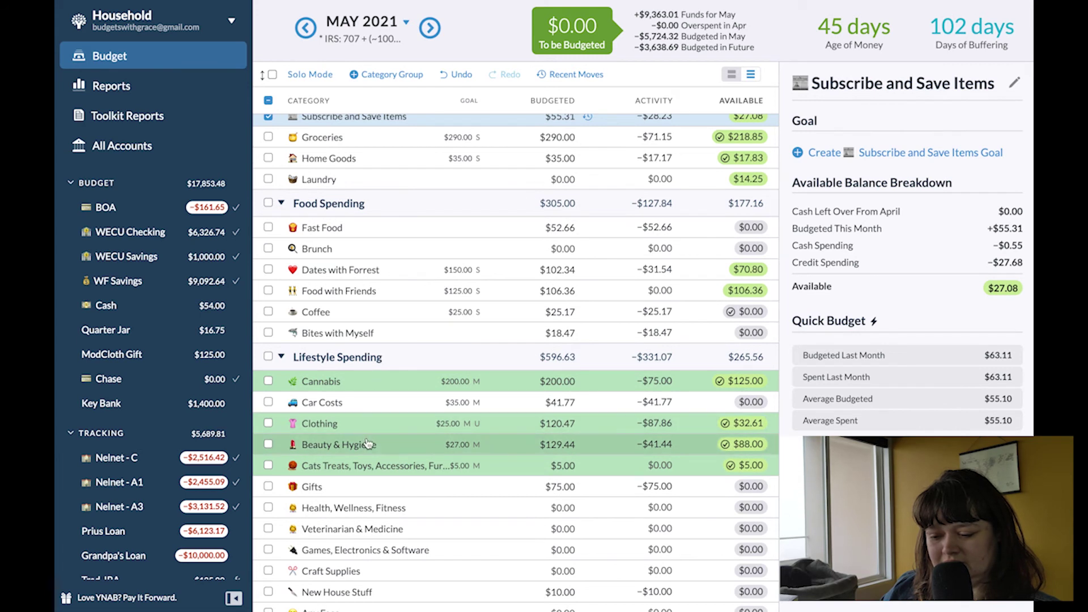
scroll(410, 441, up, 2)
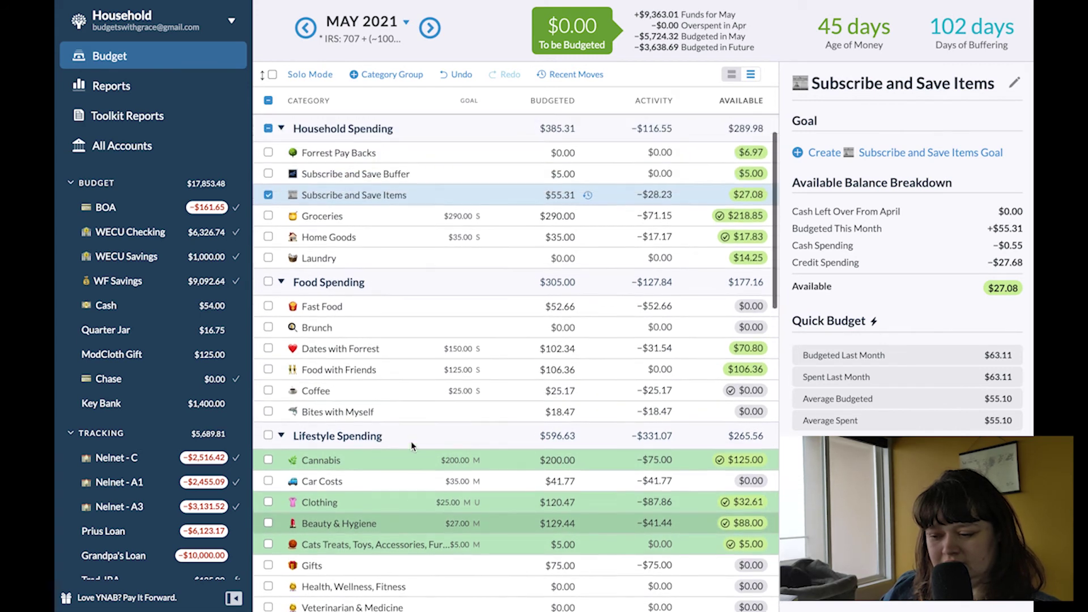
Send Subscribe and Save Items' $27.08 May balance to Found it!
click(748, 206)
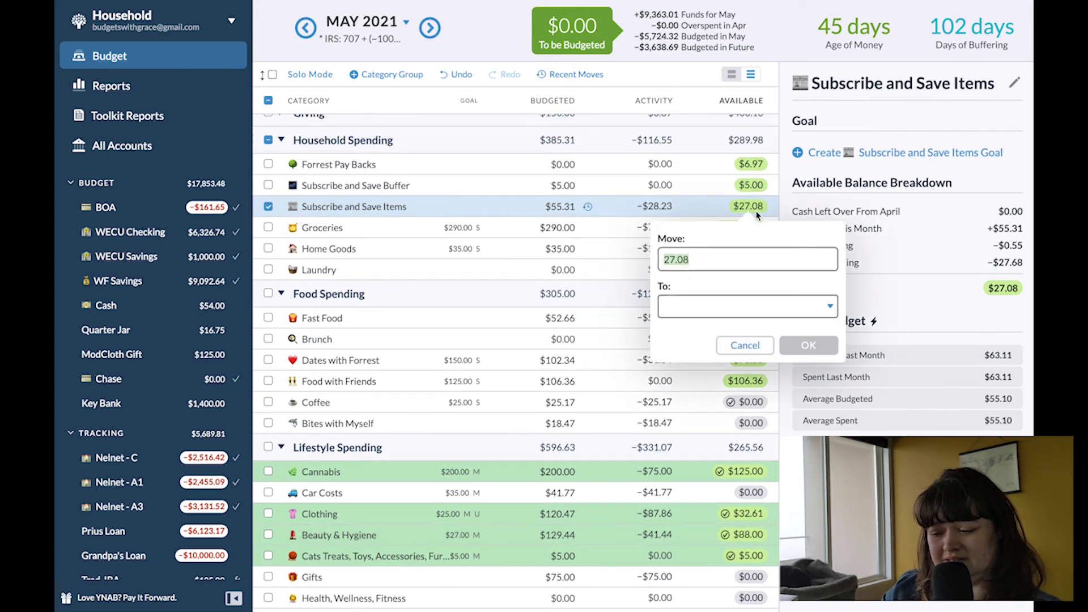
text(g)
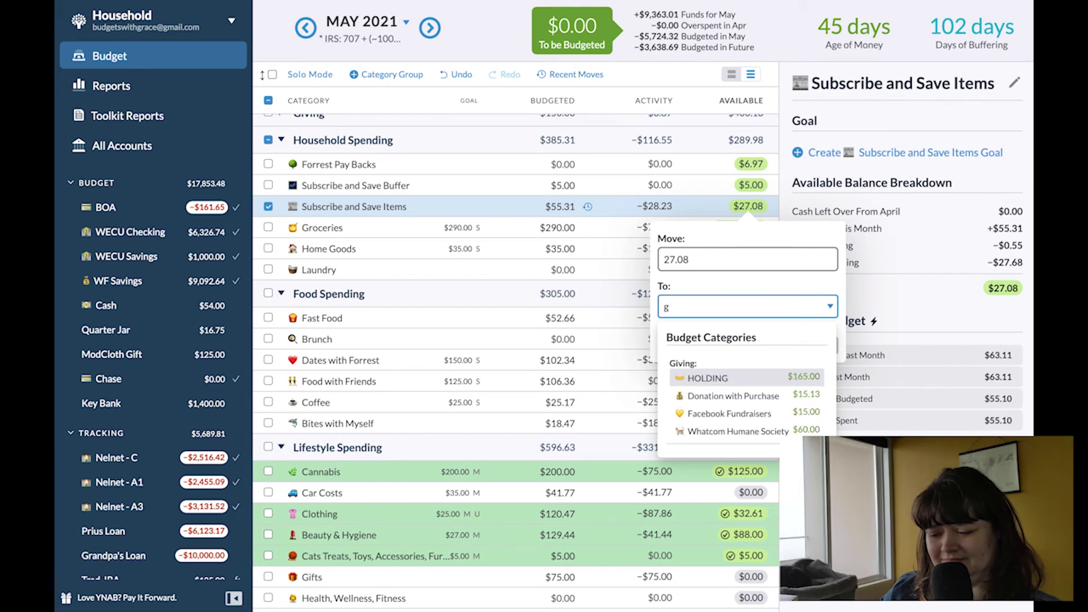
key(BackSpace)
text(pou)
key(Return)
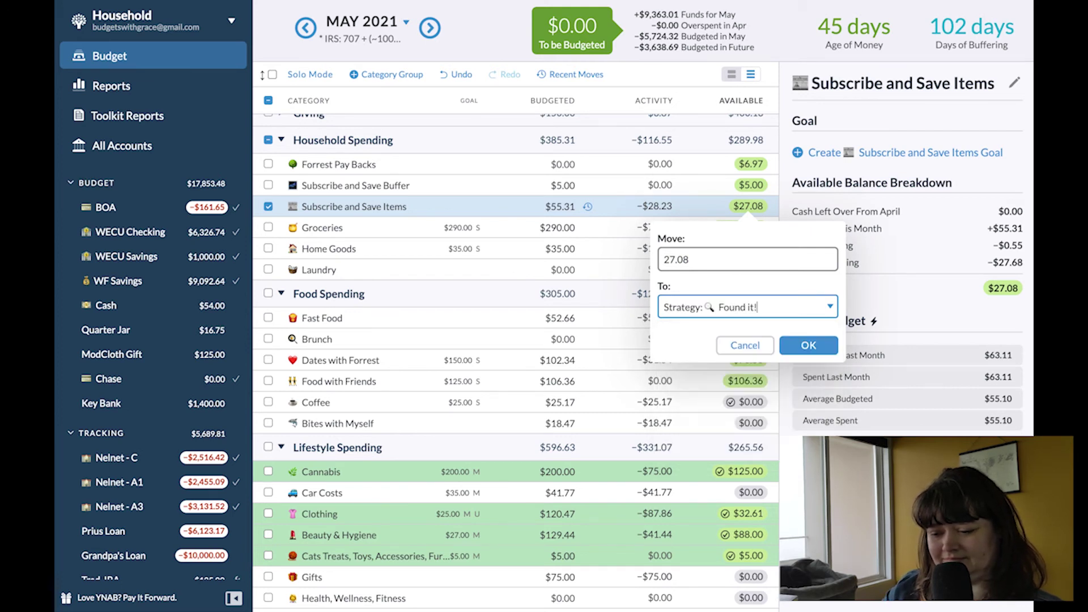
key(Return)
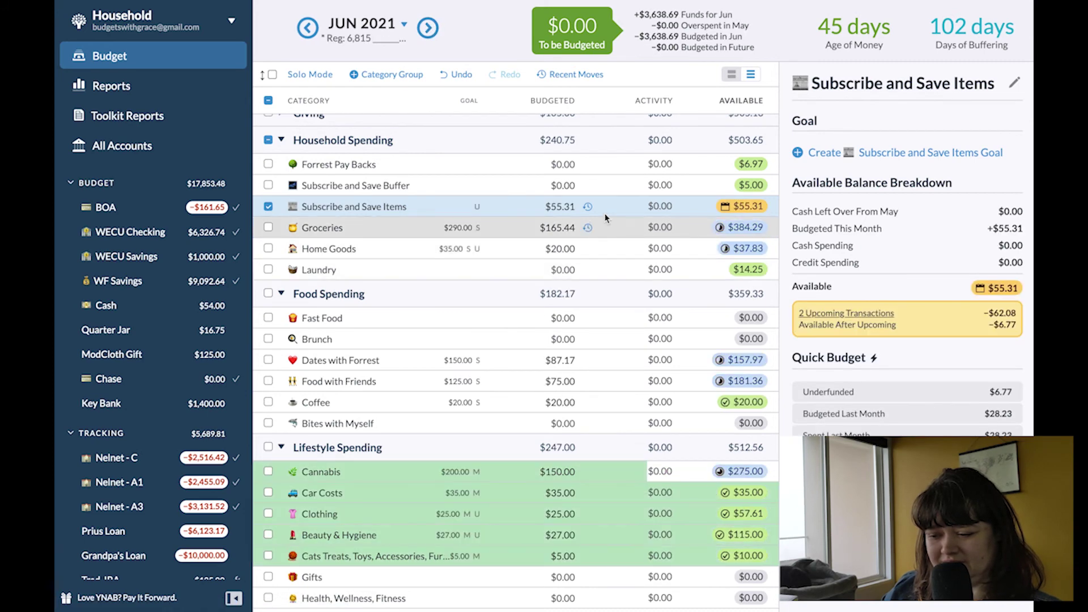
Cover Subscribe and Save Items' $6.77 June shortfall, then undo the Found it! move in May.
click(603, 207)
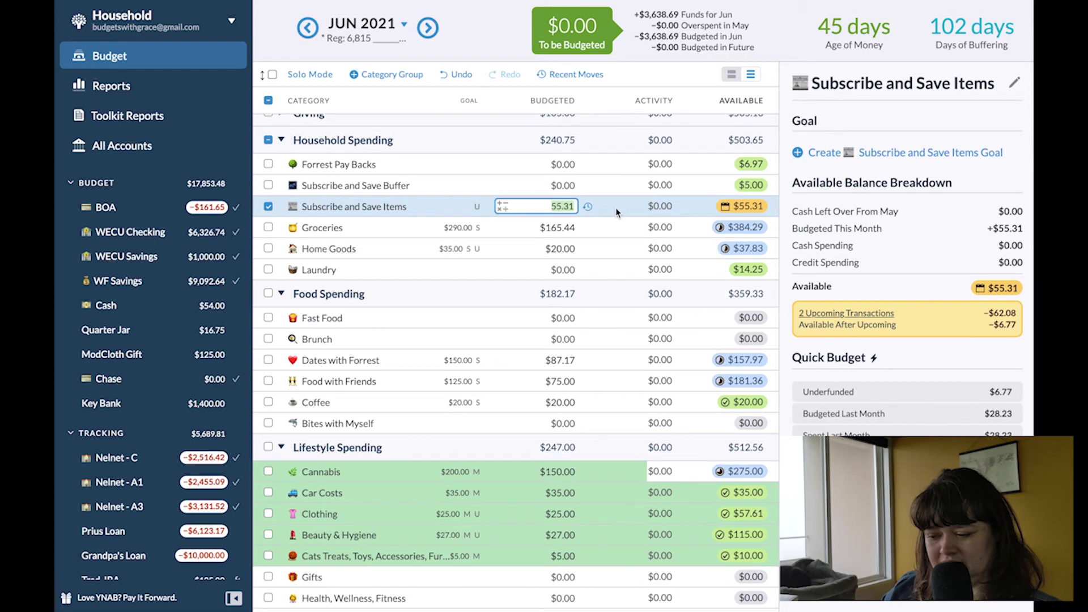
click(807, 390)
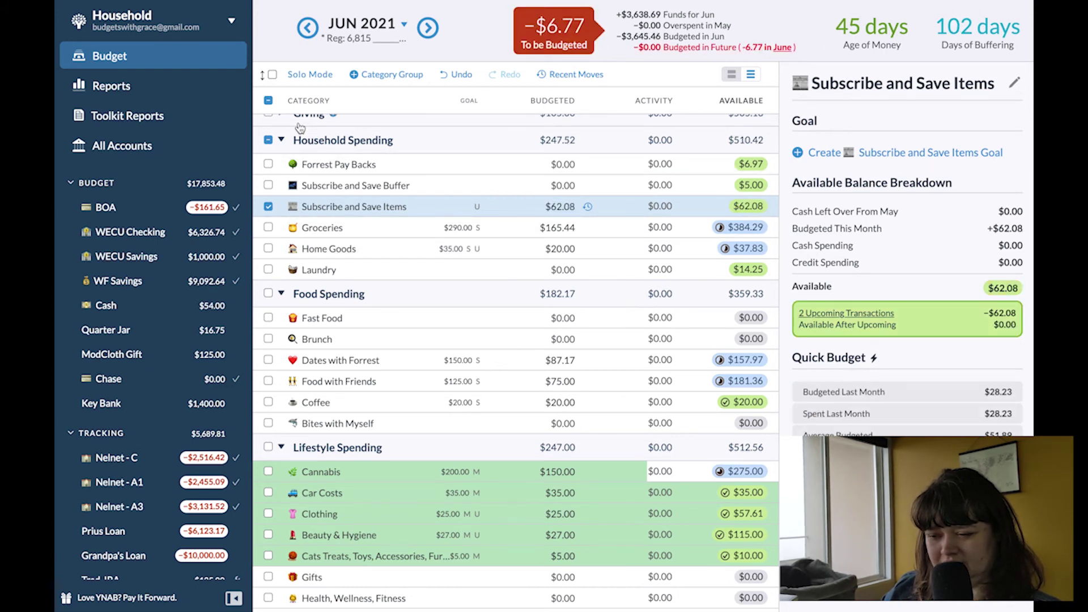
click(308, 27)
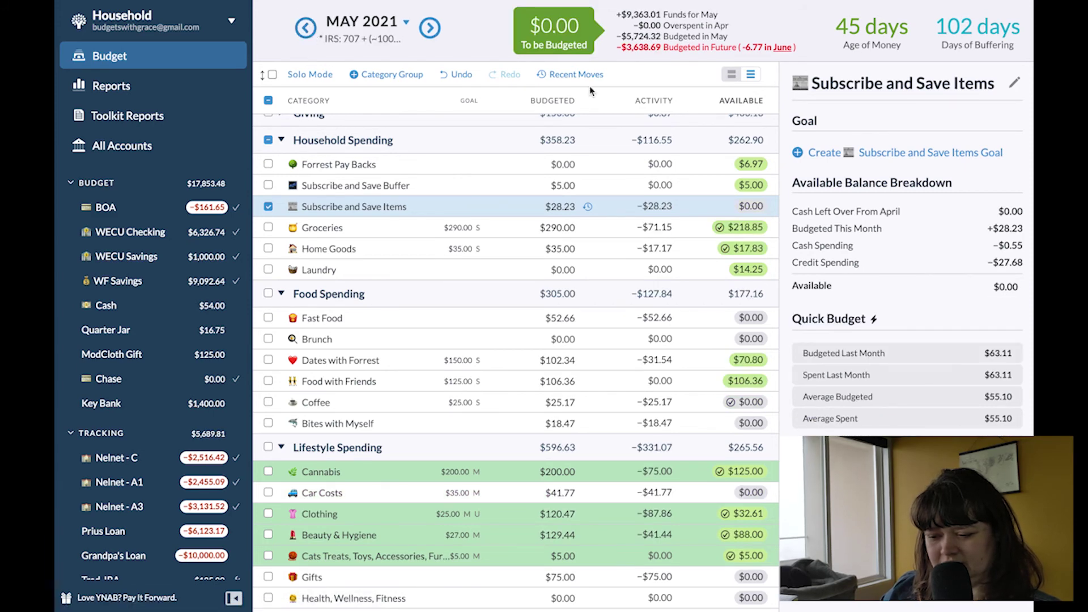
key(ctrl+z)
key(ctrl+z)
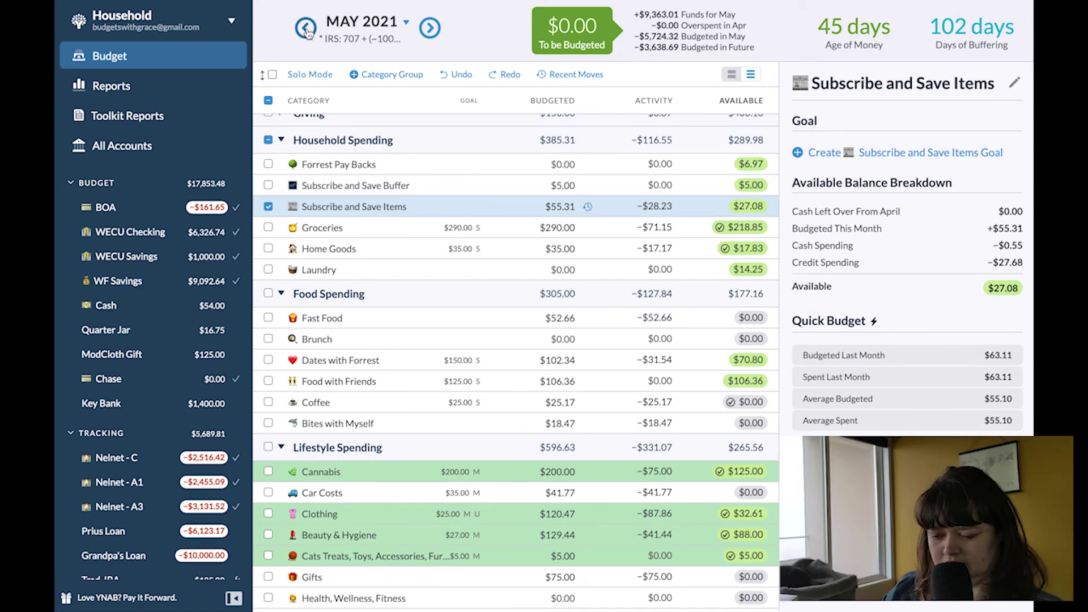
Move Subscribe and Save Items' $27.08 May balance to To be Budgeted instead.
click(753, 207)
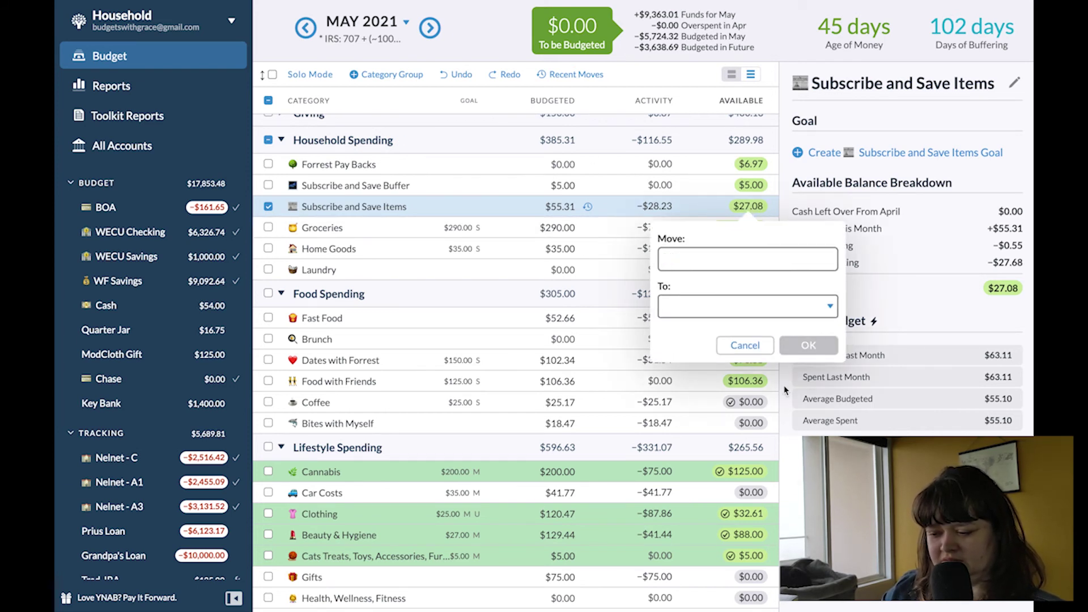
click(786, 389)
click(748, 206)
key(Tab)
text(t)
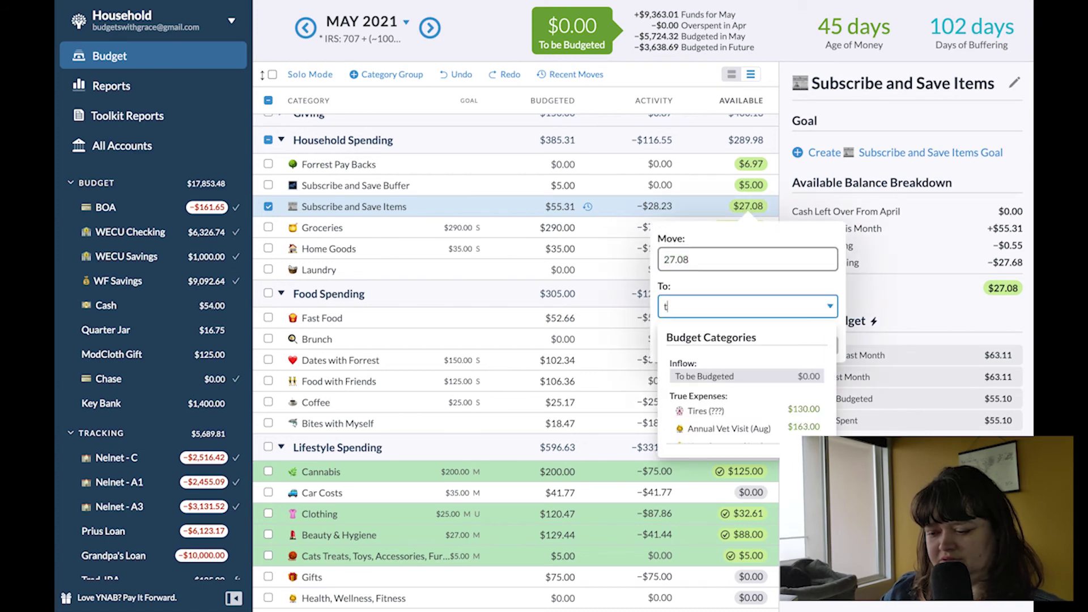
key(Return)
key(Return)
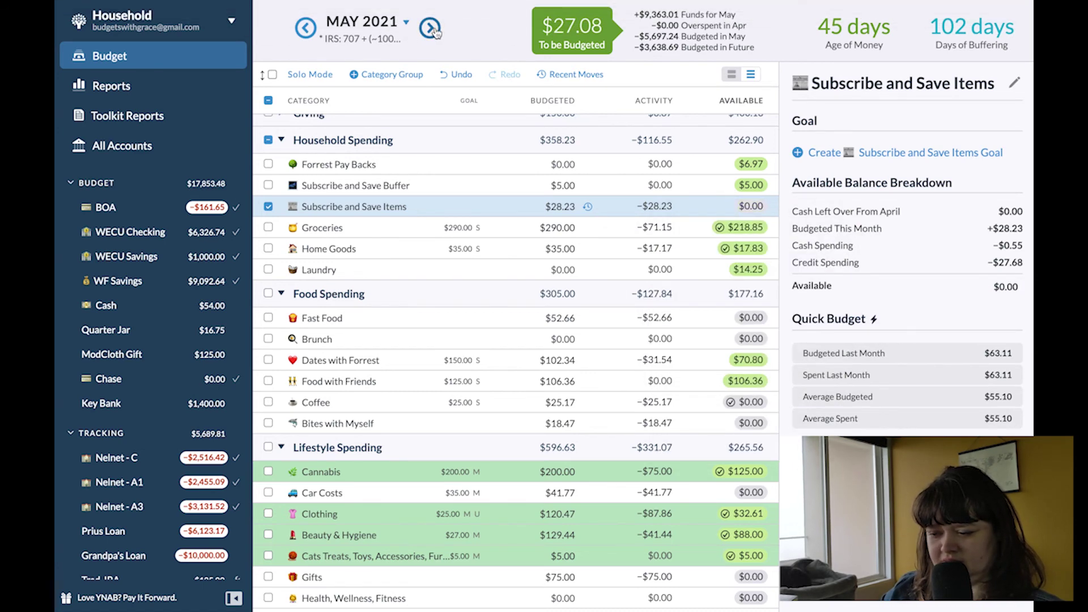
Return June's $55.31 for Subscribe and Save Items to June's To be Budgeted.
click(432, 30)
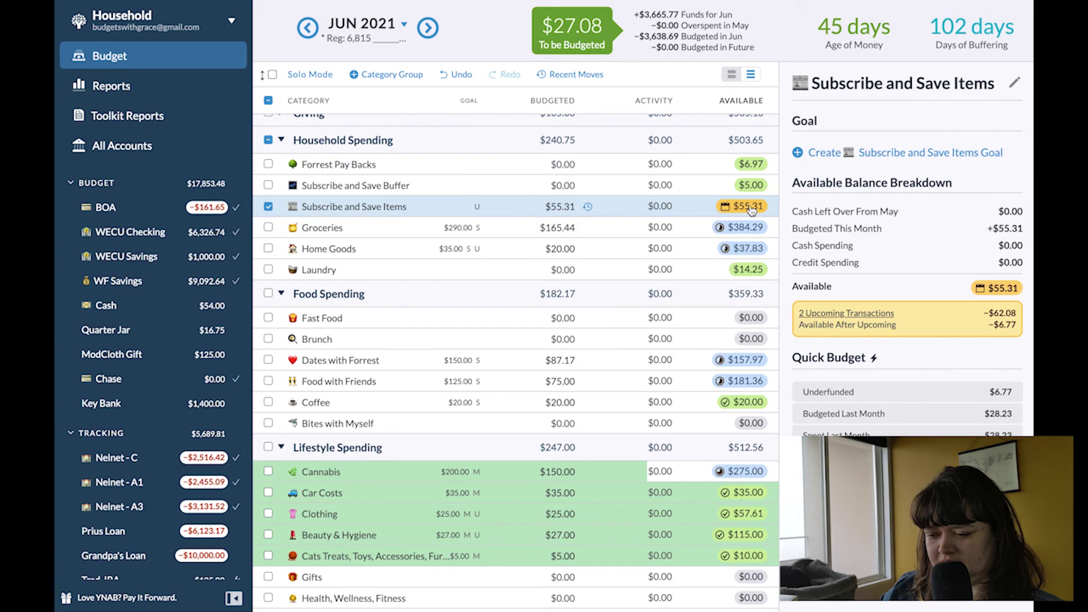
click(750, 206)
key(Tab)
text(to)
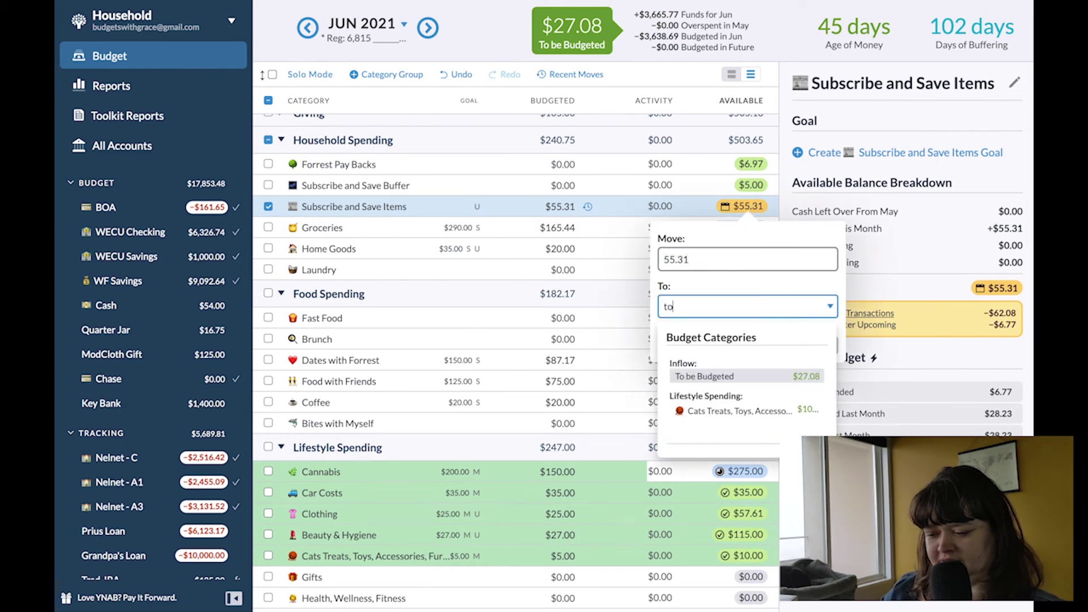
key(Return)
key(Return)
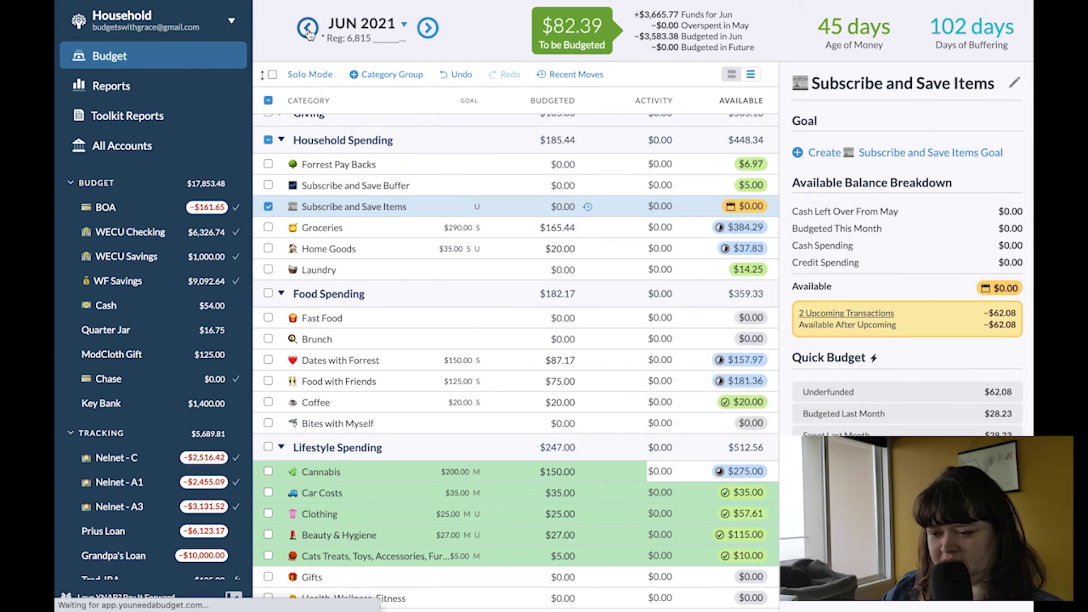
click(309, 29)
Send May's remaining $20.31 To be Budgeted to Found it!
click(570, 33)
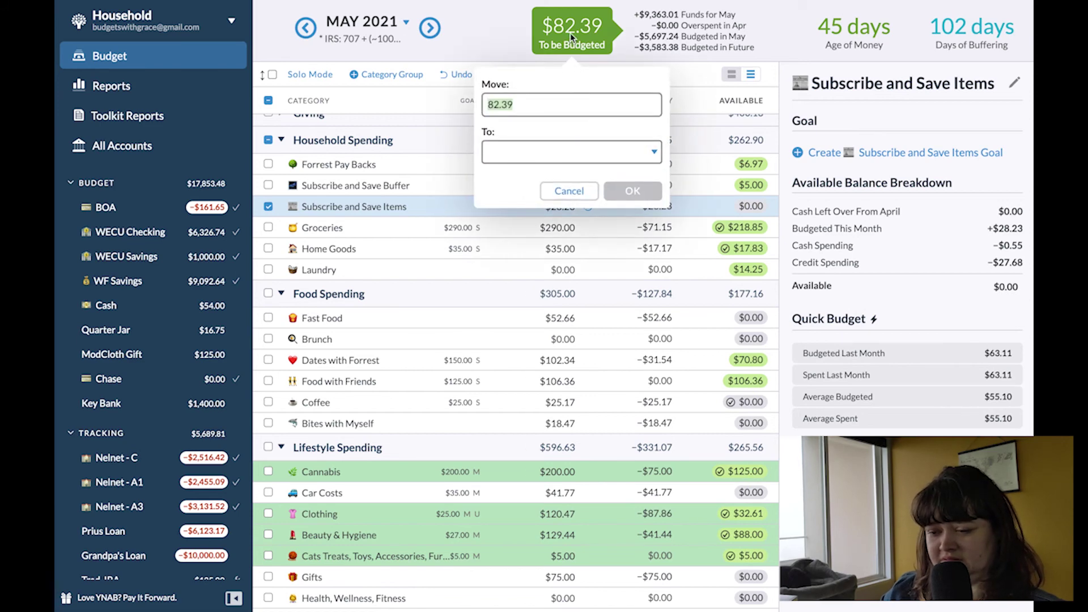
click(569, 190)
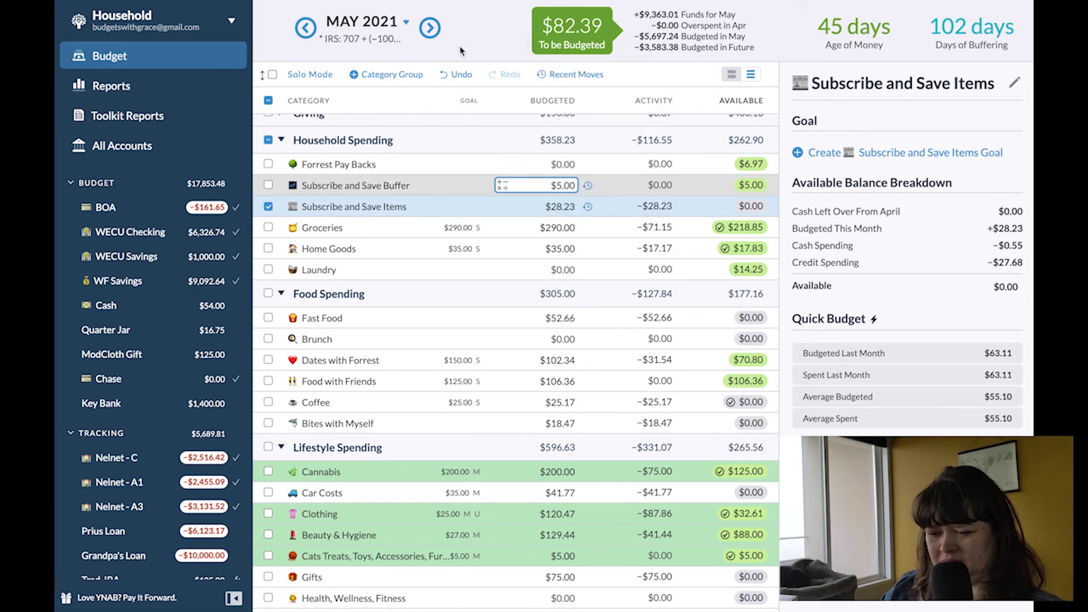
click(431, 31)
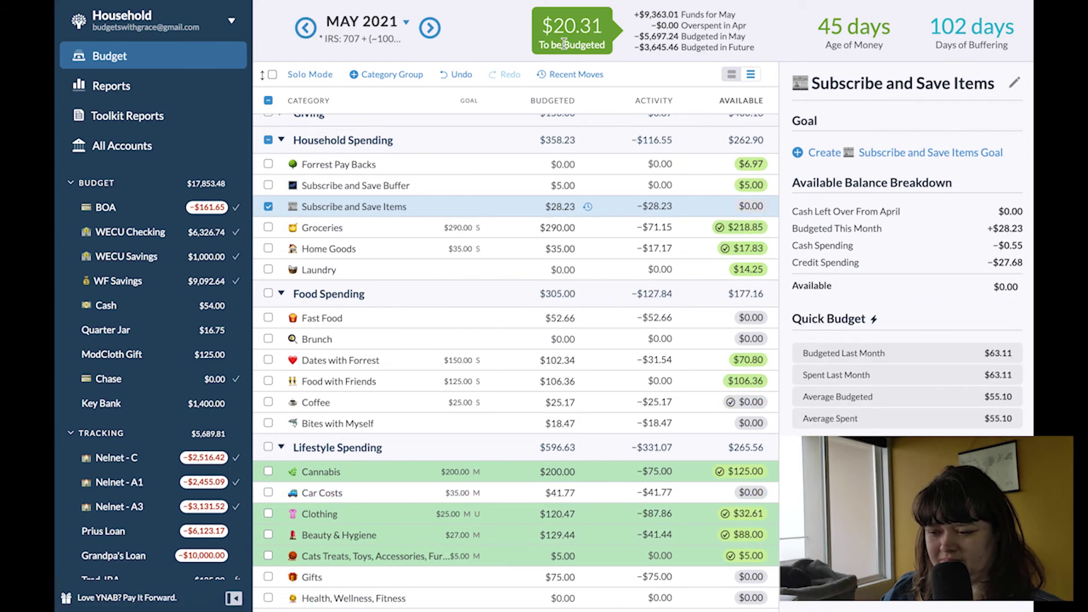
click(569, 34)
key(Tab)
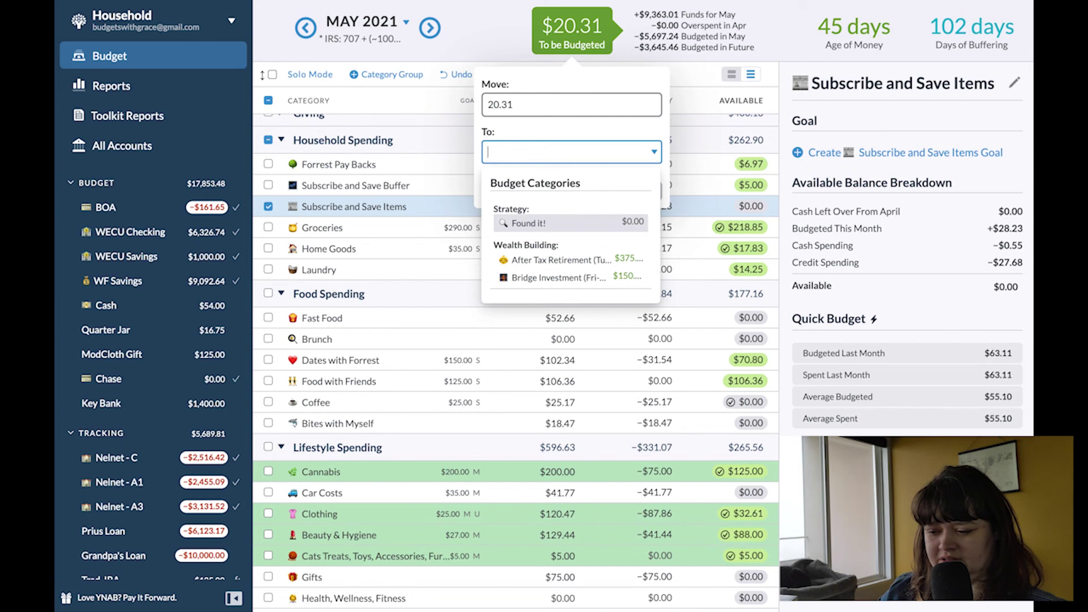
text(fou)
key(Return)
key(Return)
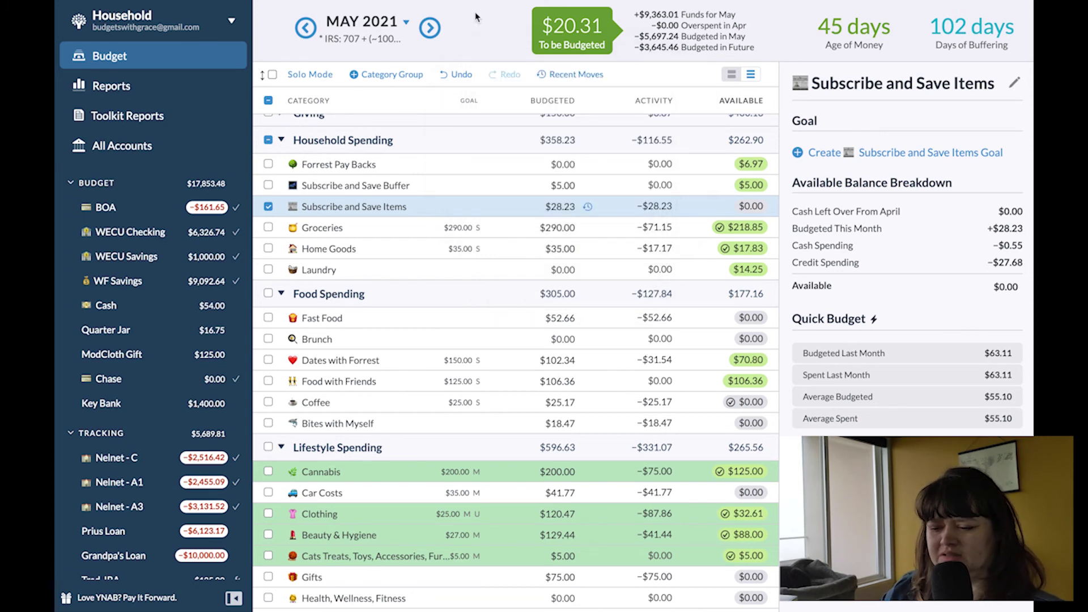
click(268, 206)
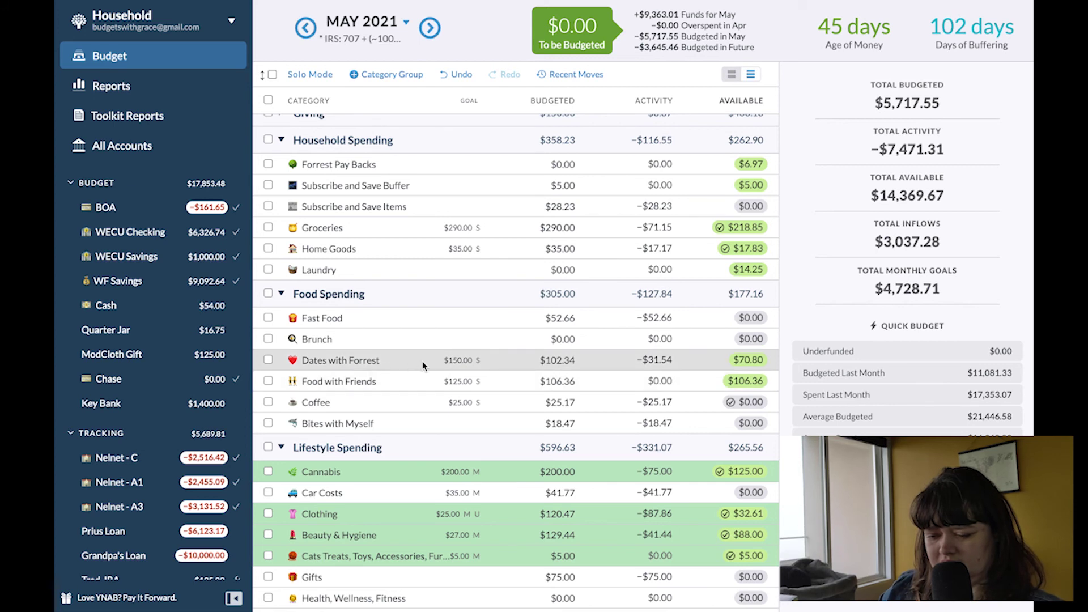
Move Dates with Forrest's stray $0.80 into Found it!
click(561, 360)
click(569, 377)
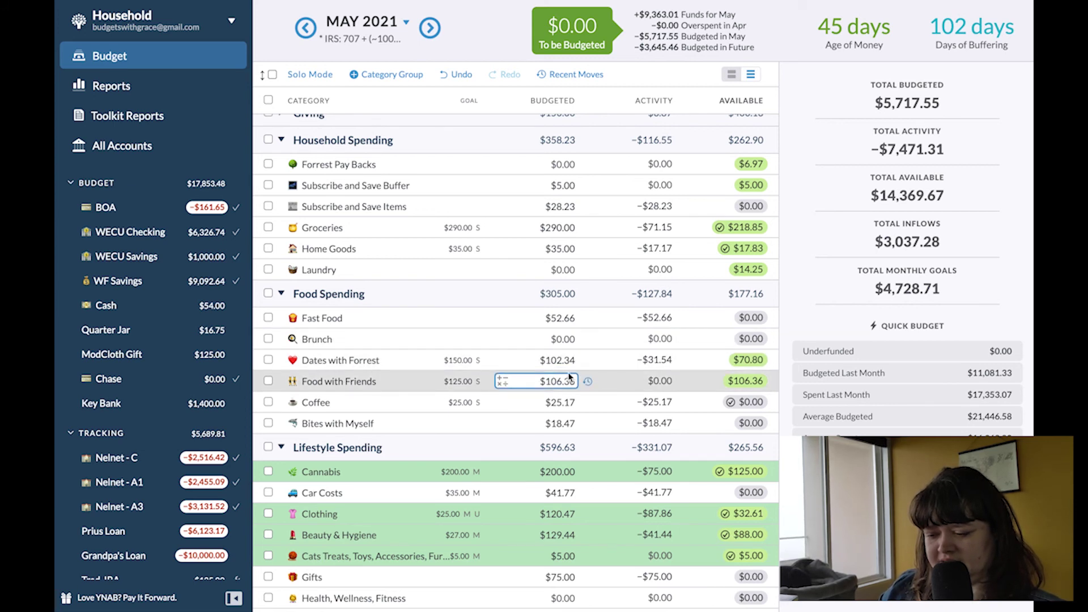
key(Escape)
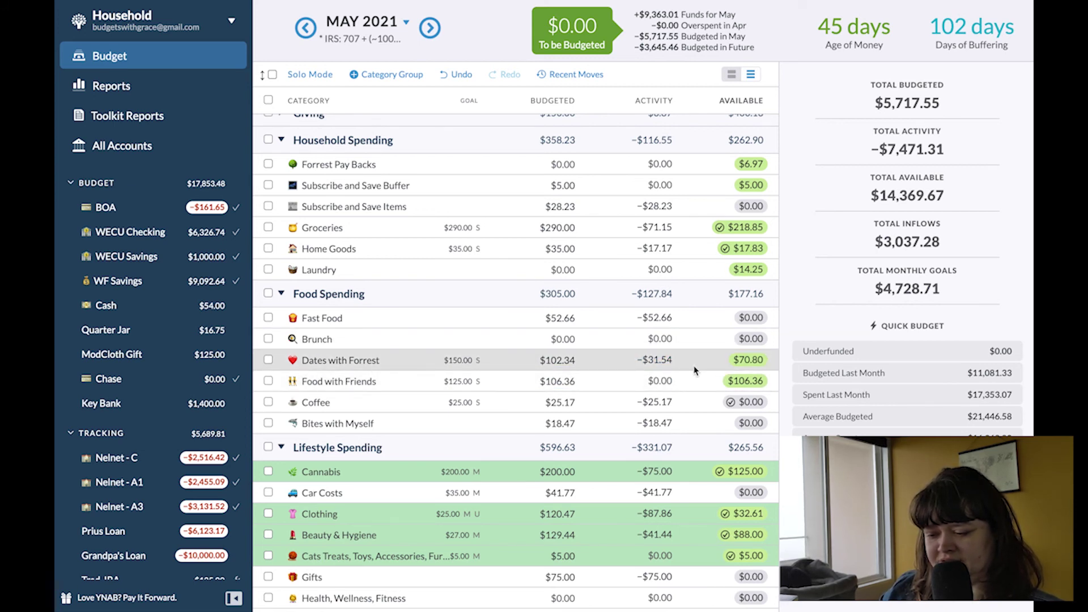
click(737, 364)
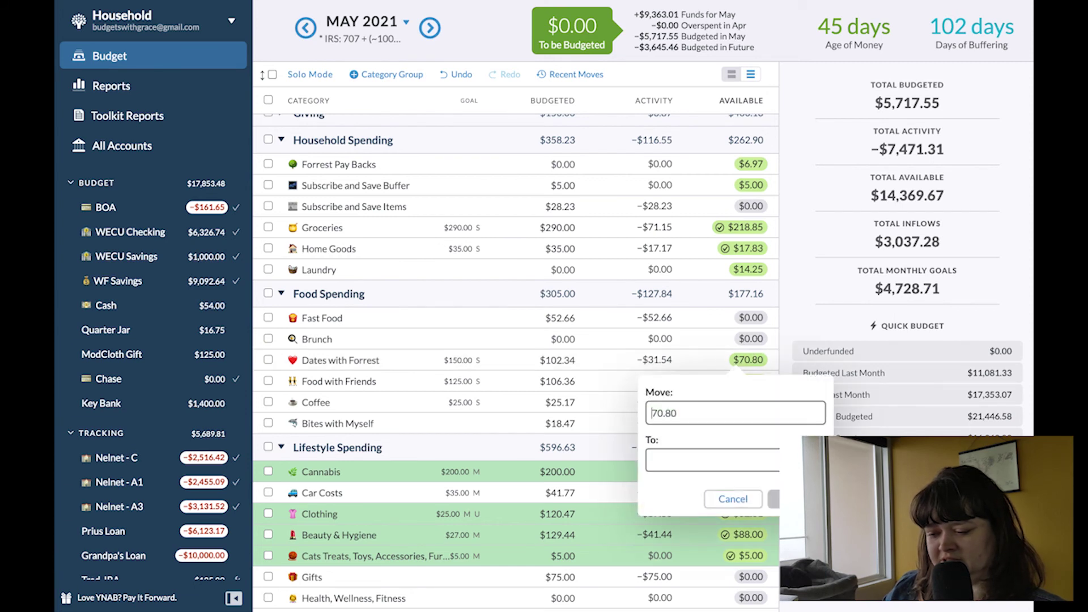
click(712, 460)
key(Down)
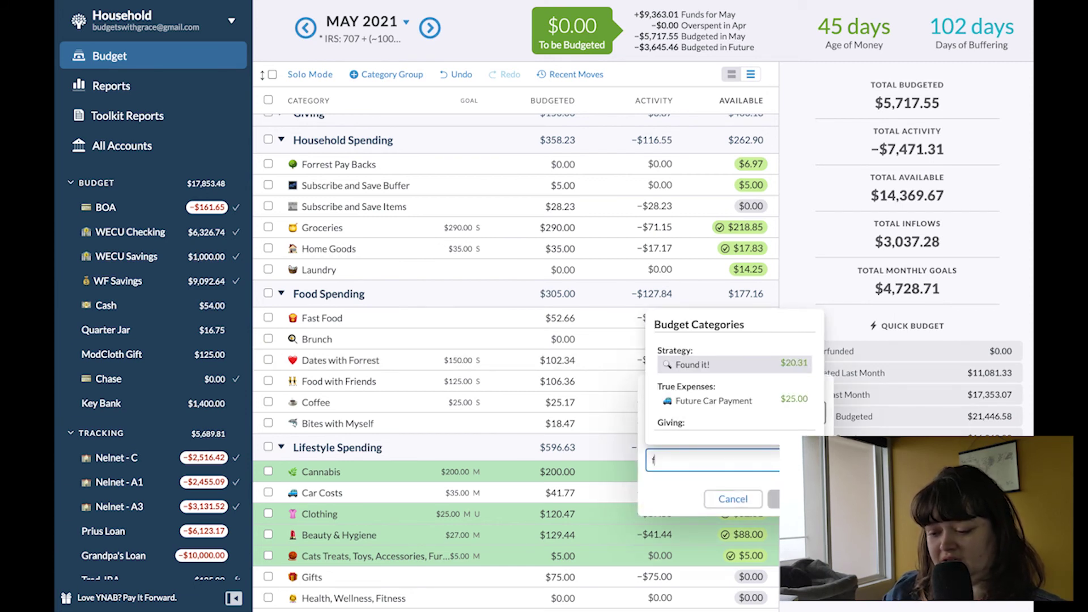
key(Return)
Move Food with Friends' $1.36 into Found it!
key(Return)
click(751, 380)
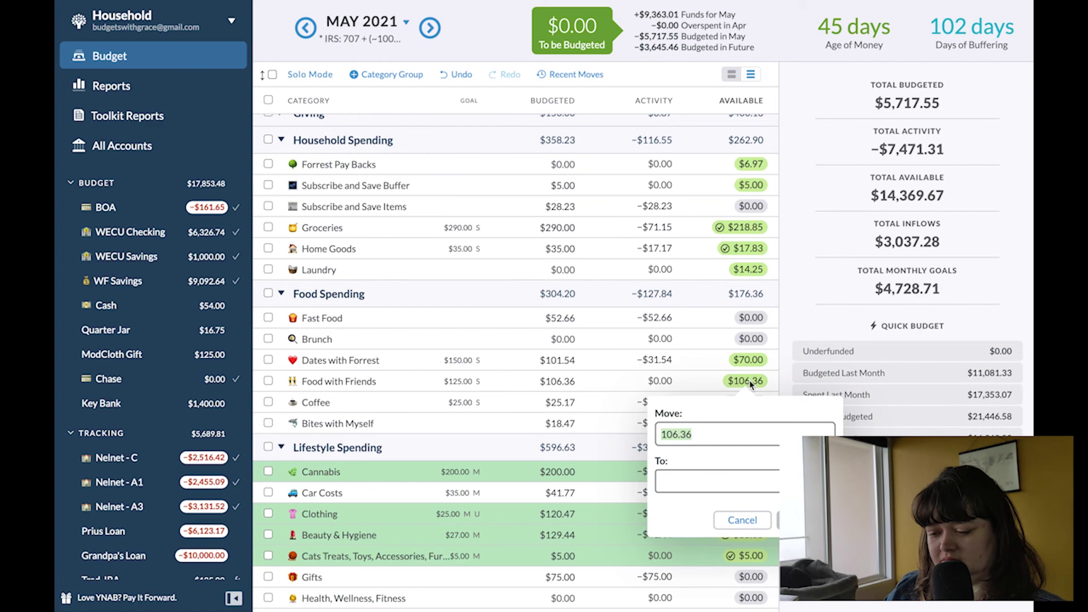
key(Tab)
text(fou)
key(Return)
click(281, 293)
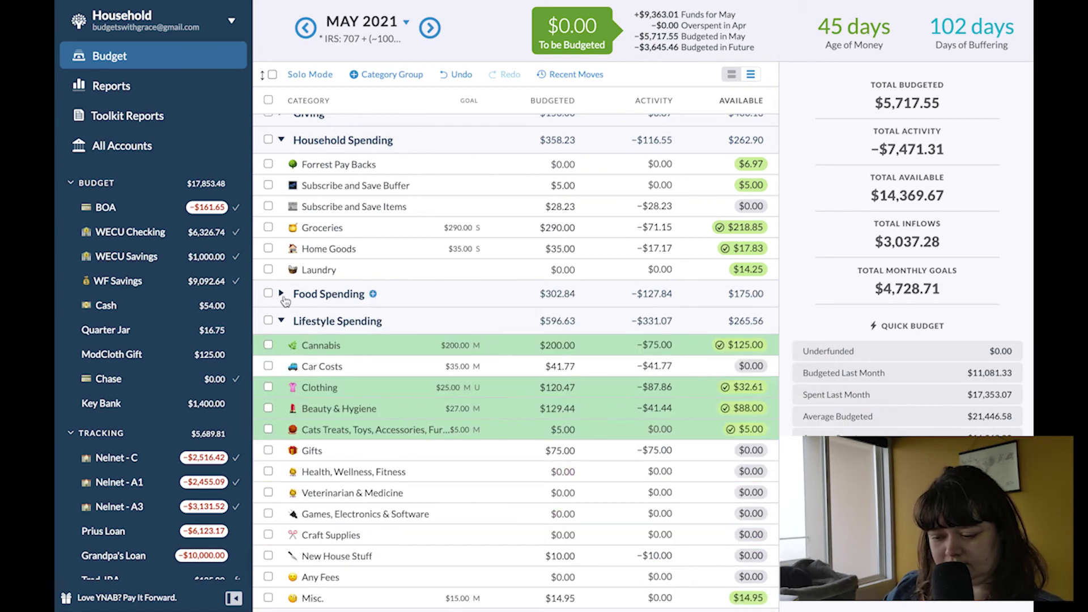
Inspect Clothing's goal, balance and upcoming transaction, then Car Costs' balance details.
click(747, 387)
click(748, 527)
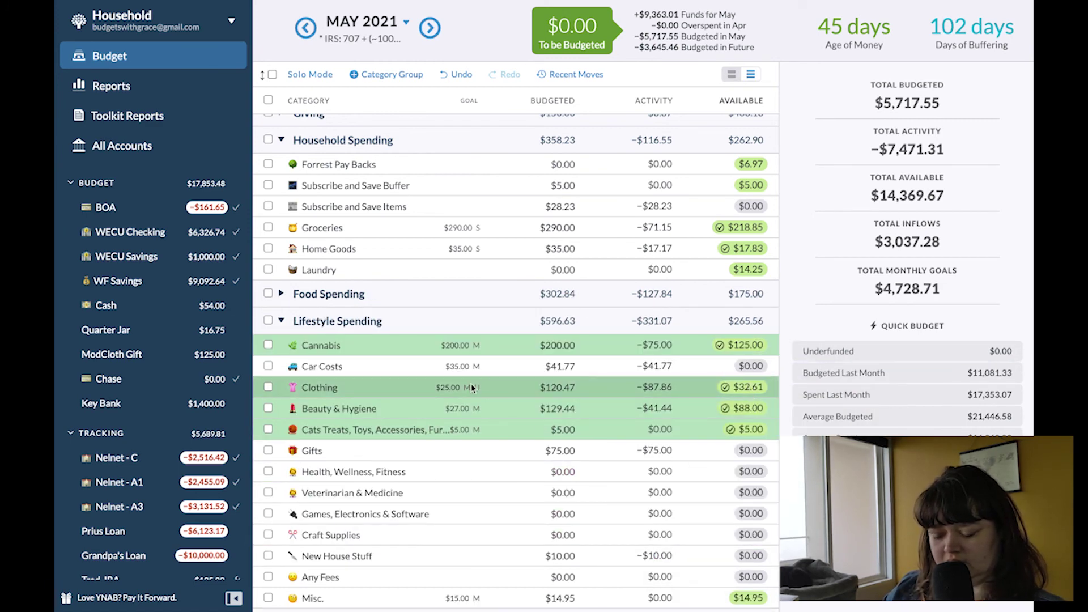
click(614, 390)
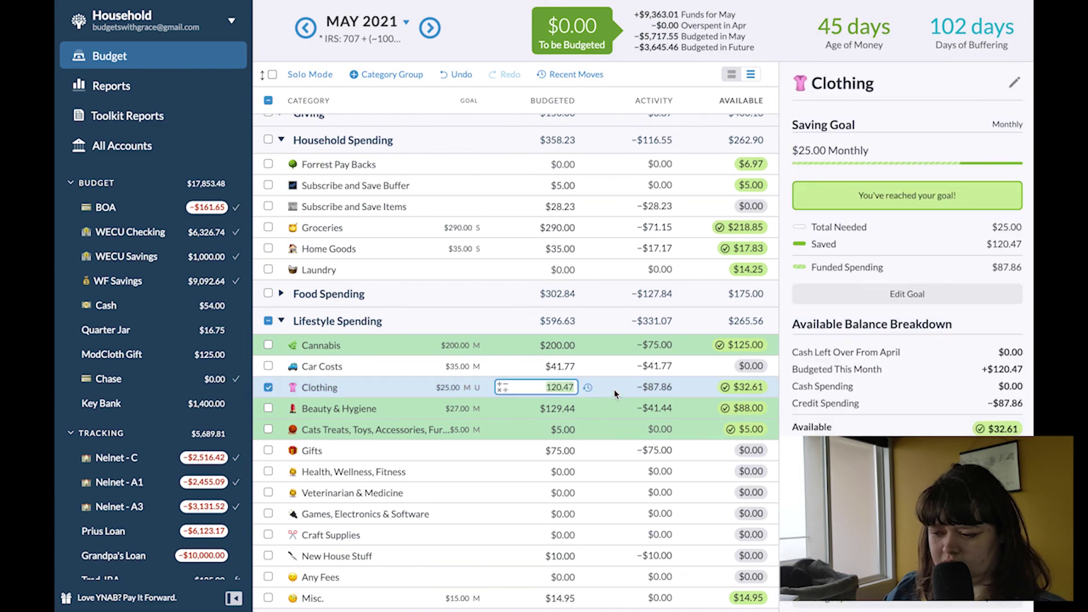
scroll(845, 366, down, 2)
click(828, 362)
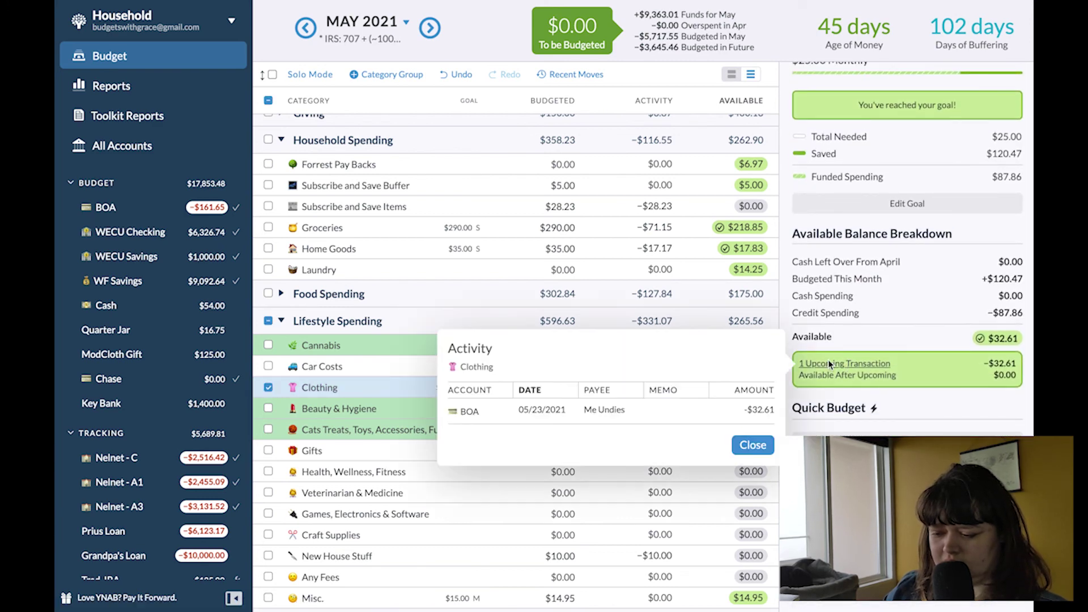
click(759, 447)
click(268, 387)
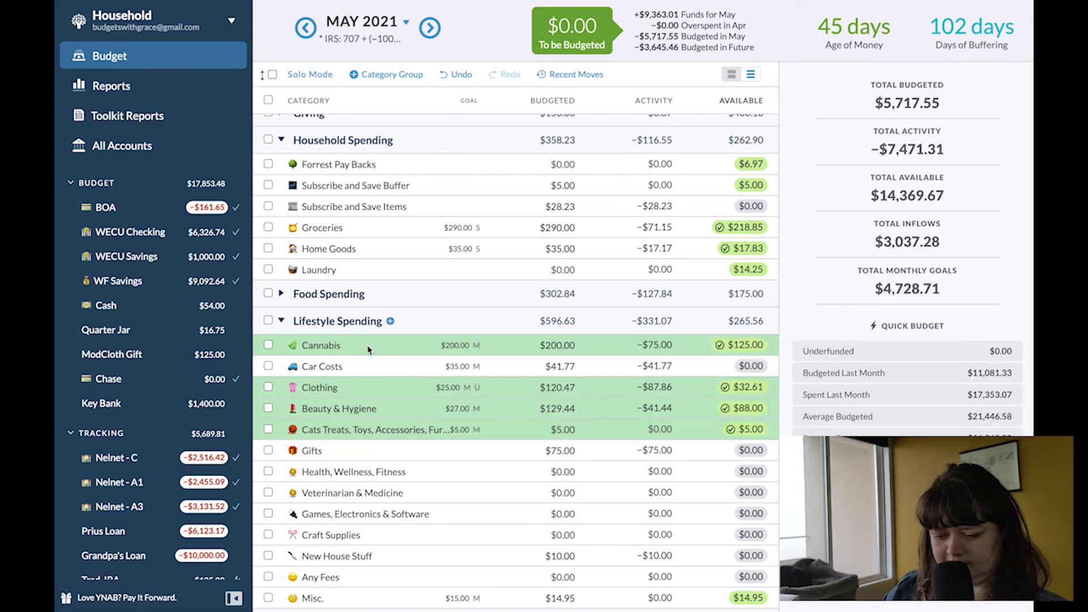
click(411, 372)
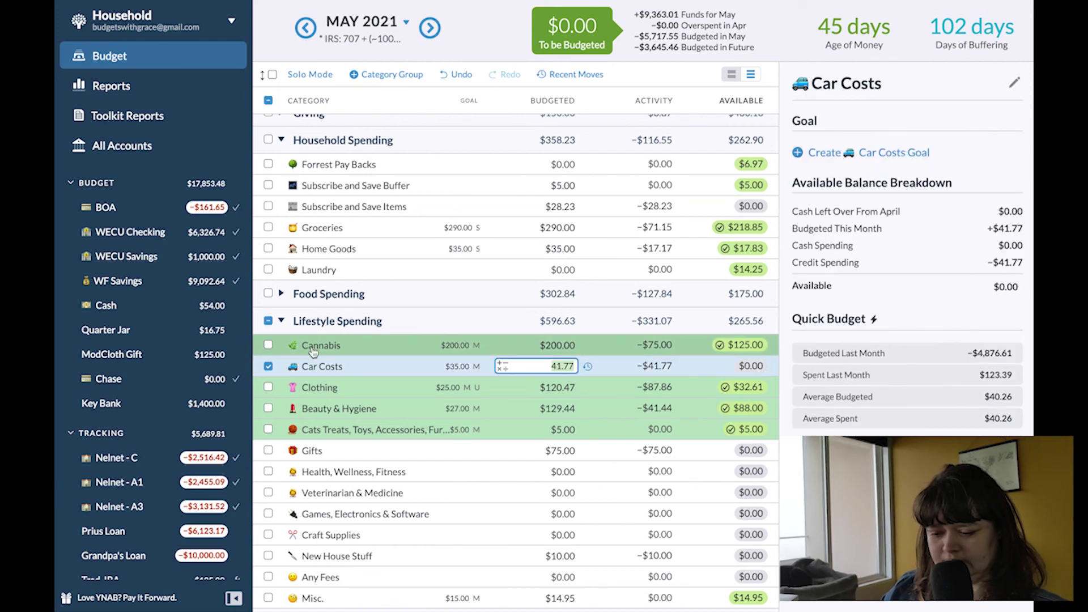
Collapse Lifestyle Spending, Event Funds, Quality Of Life, Nest Egg Funds, Do Not Break Glass and Household Spending.
click(268, 366)
scroll(285, 319, down, 3)
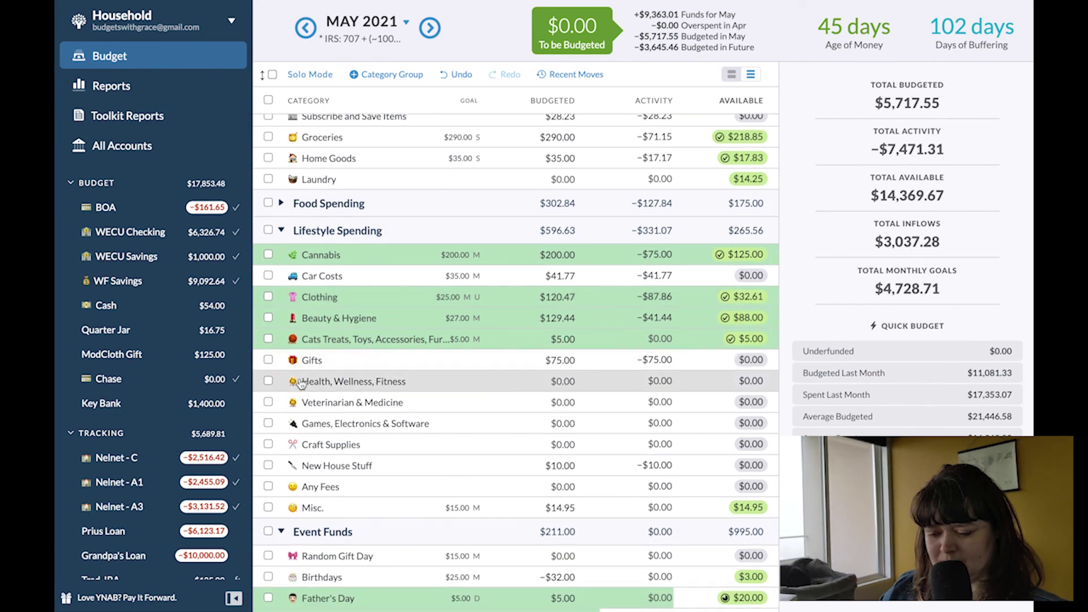
click(281, 230)
scroll(390, 287, down, 1)
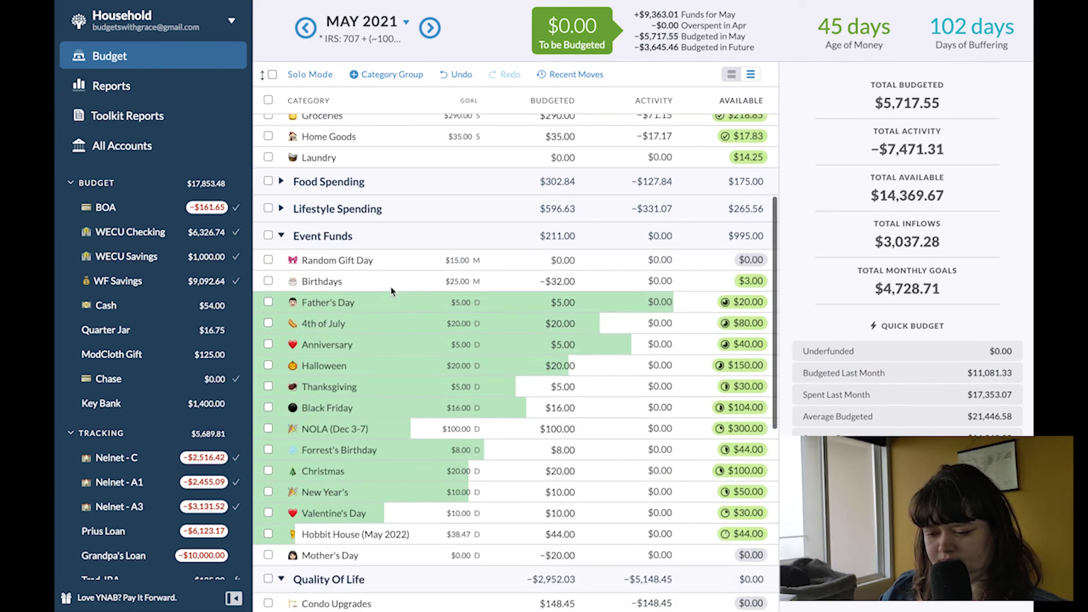
scroll(698, 340, down, 3)
scroll(696, 382, down, 1)
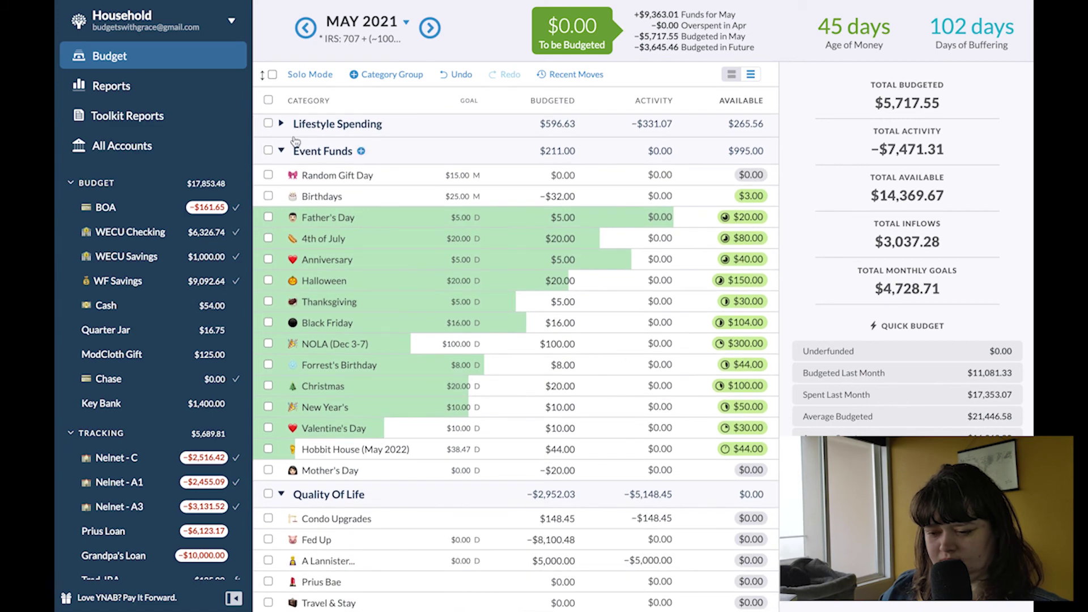
click(281, 151)
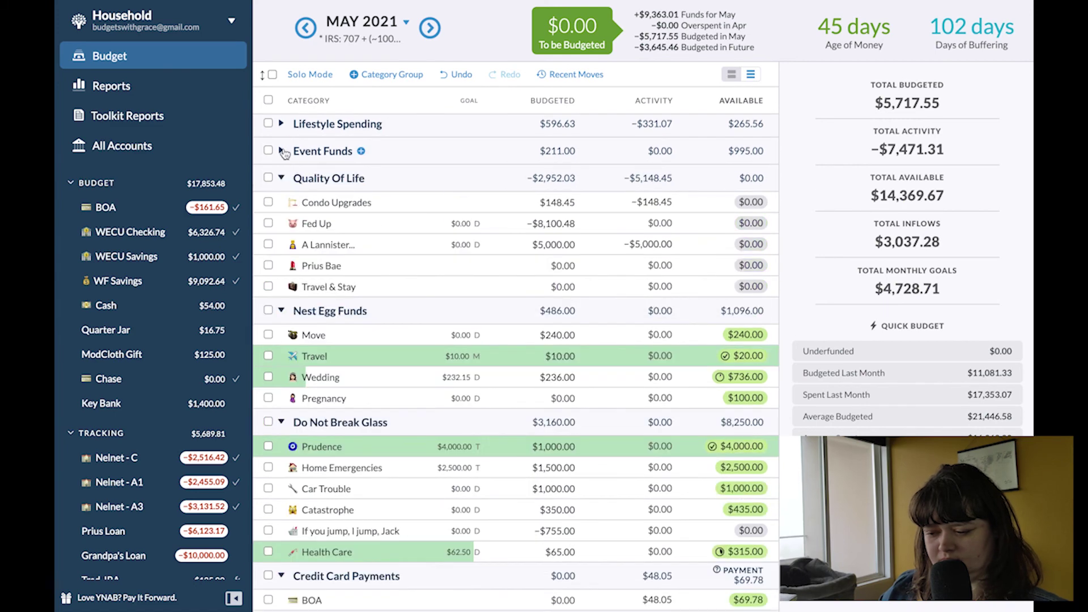
click(283, 183)
click(282, 285)
click(283, 397)
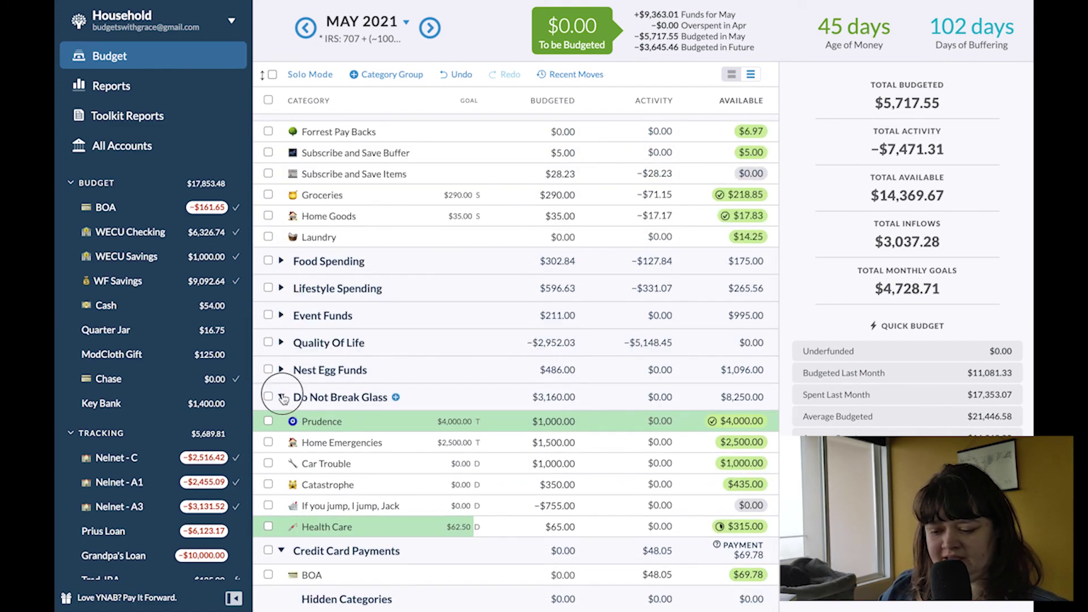
scroll(282, 340, up, 1)
click(281, 284)
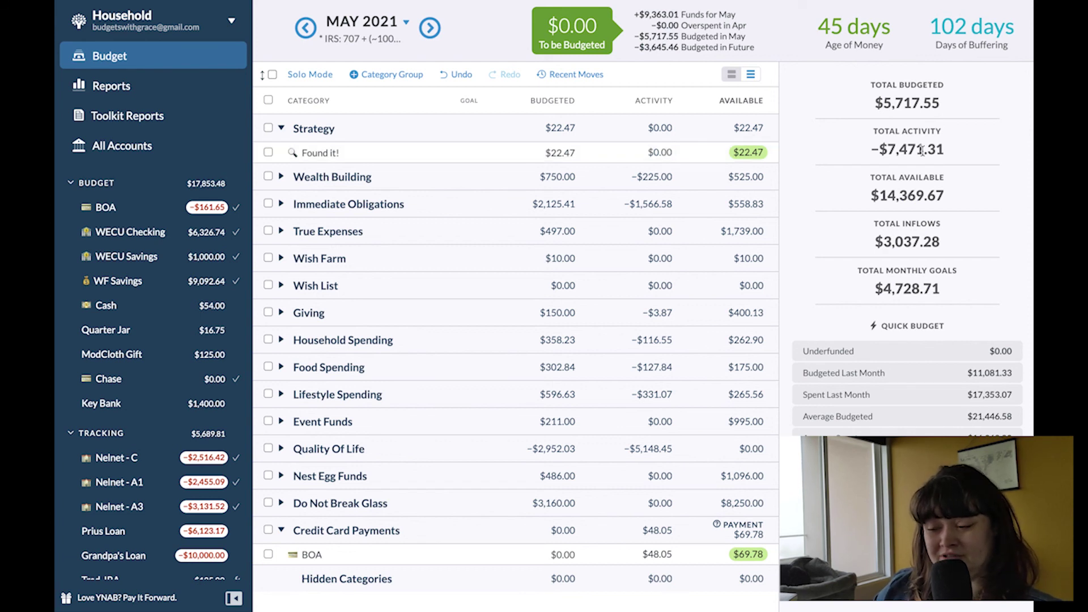
click(754, 153)
Return Found it!'s $22.47 to To be Budgeted.
key(Tab)
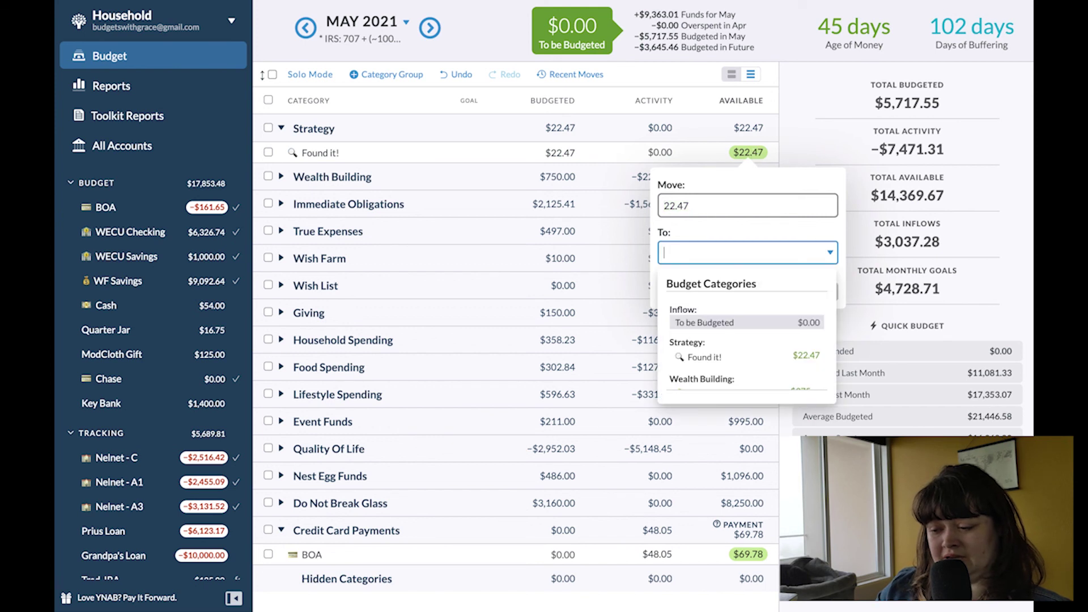
key(Return)
key(Return)
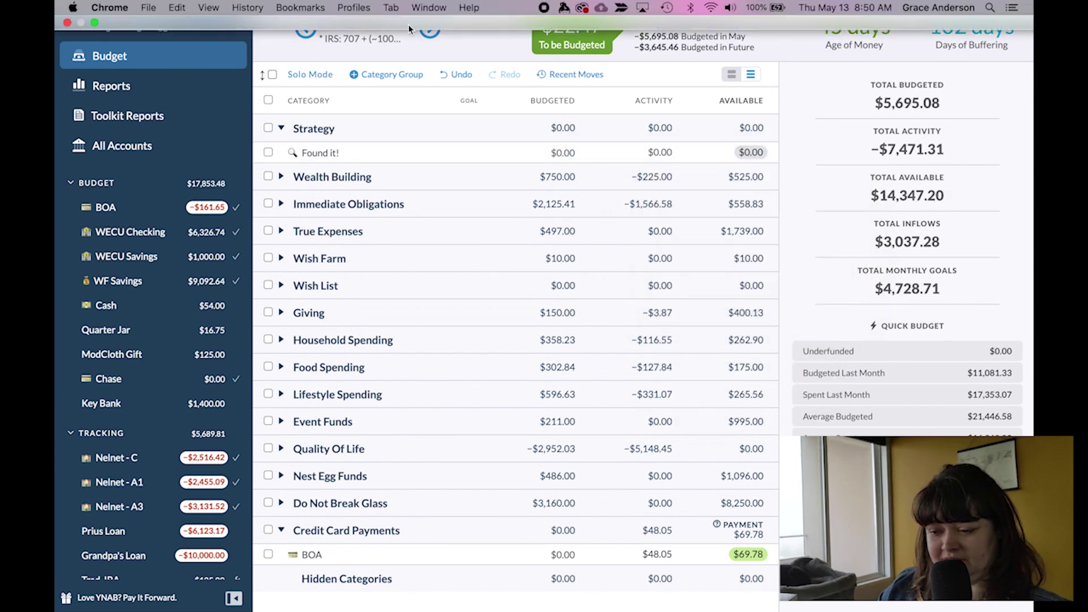
click(428, 27)
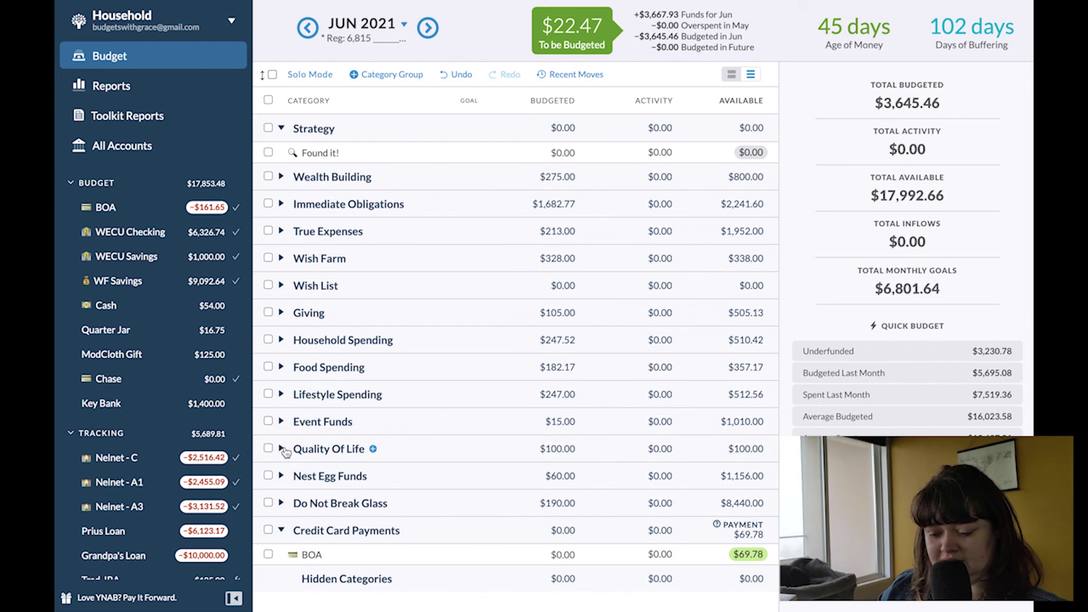
Budget $20.00 for 4th of July in June's Event Funds group.
click(281, 449)
scroll(284, 448, down, 1)
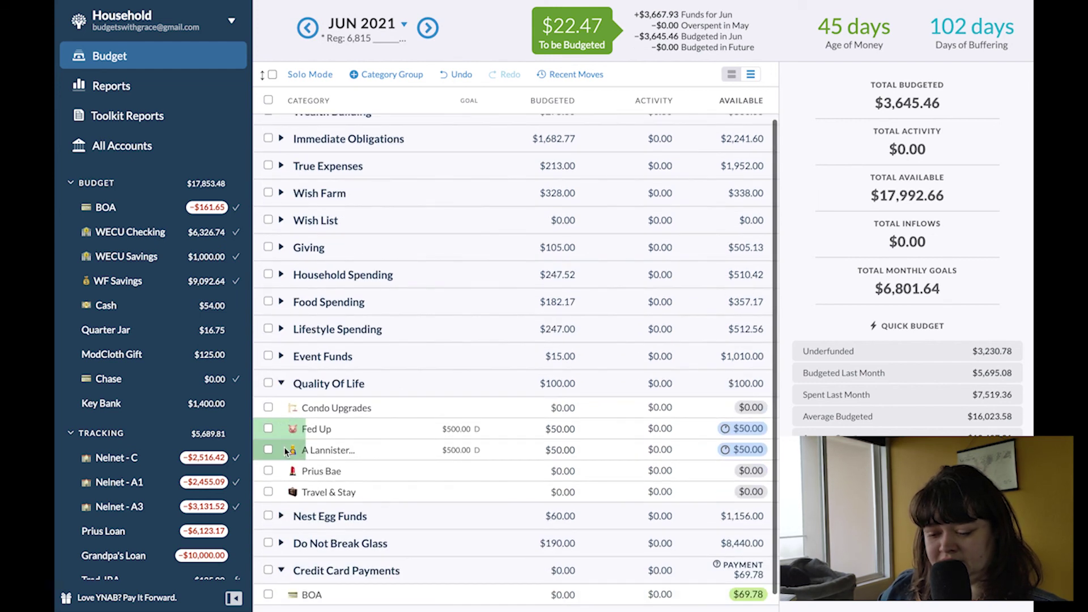
click(279, 521)
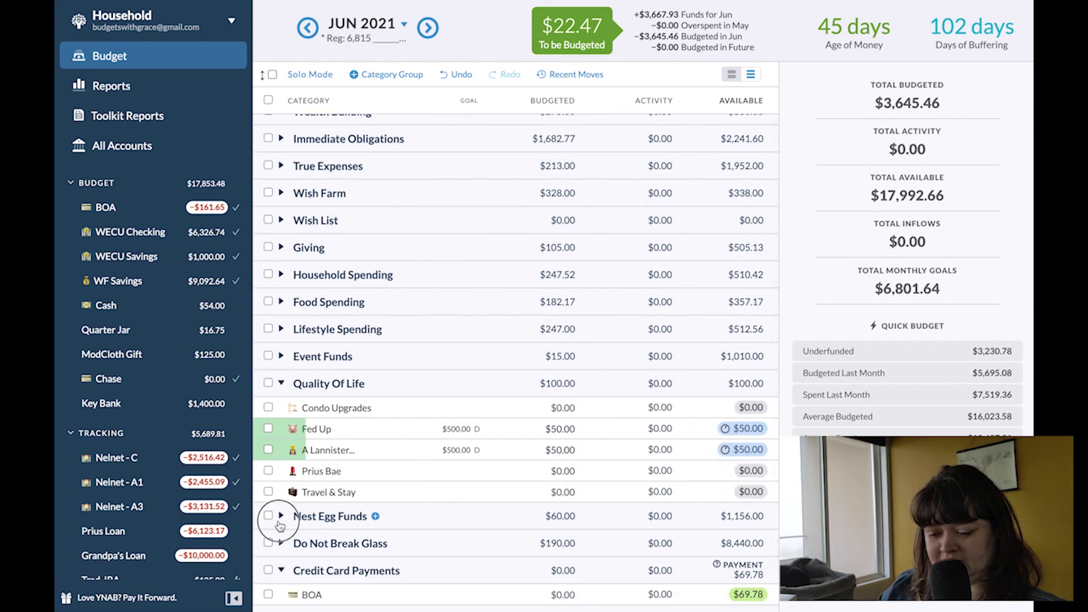
click(279, 384)
click(280, 356)
scroll(347, 381, down, 5)
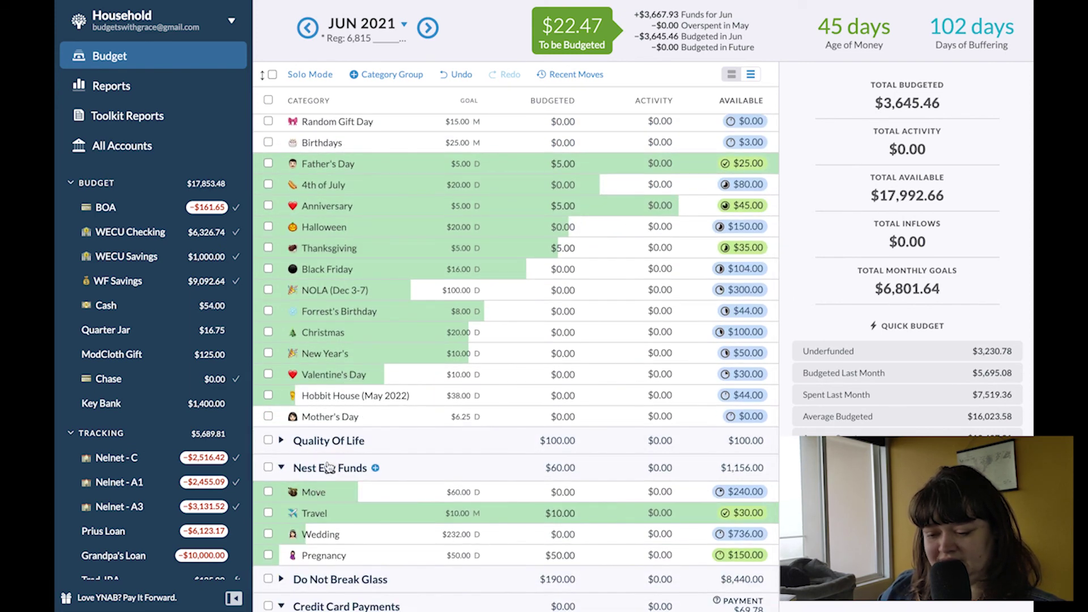
click(565, 187)
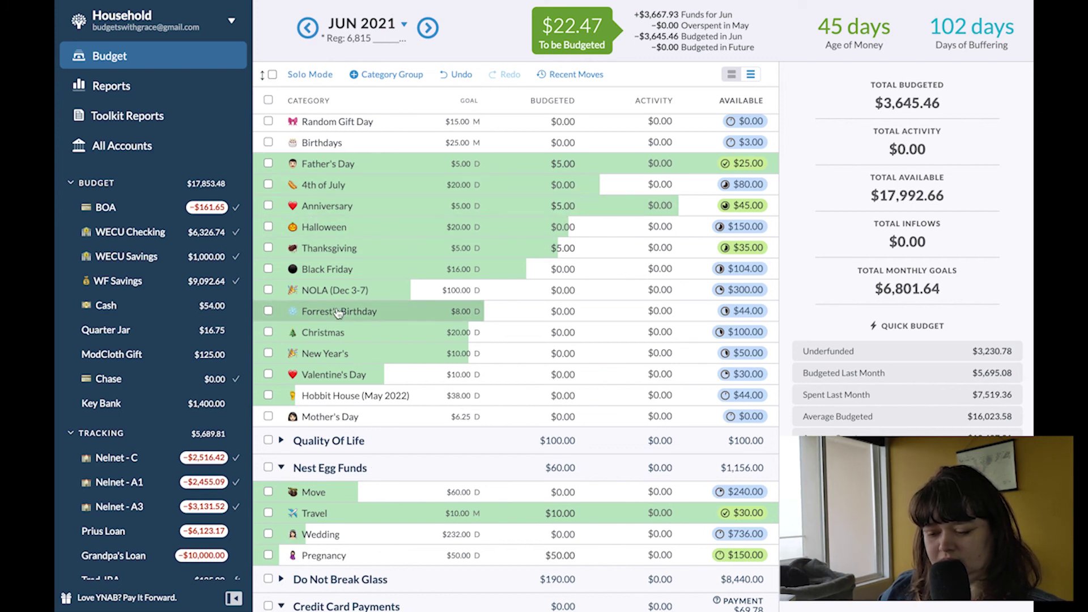
drag(337, 311, 274, 185)
click(274, 185)
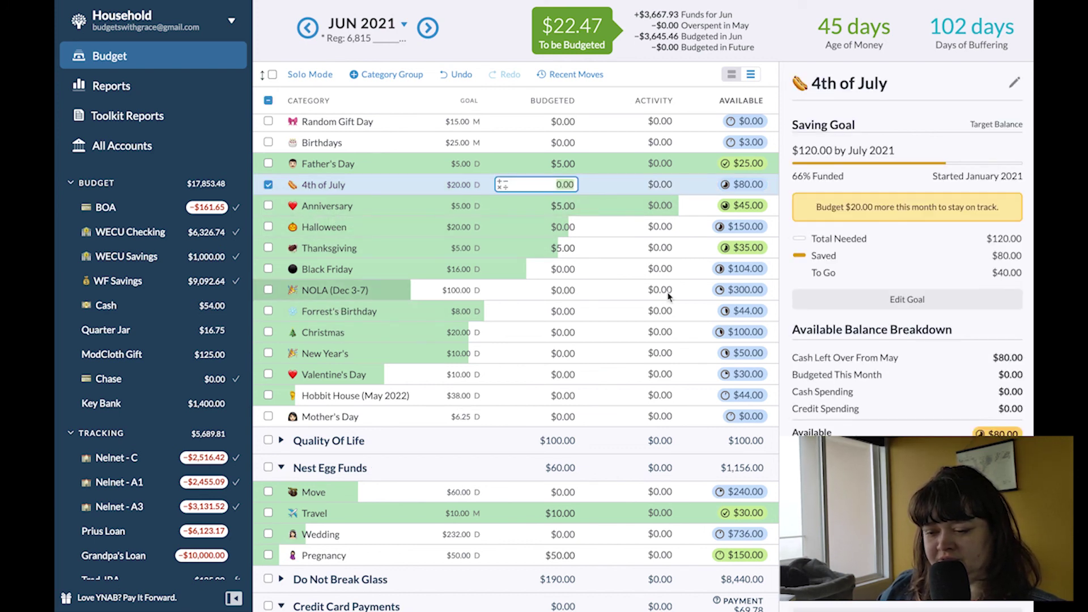
text(20)
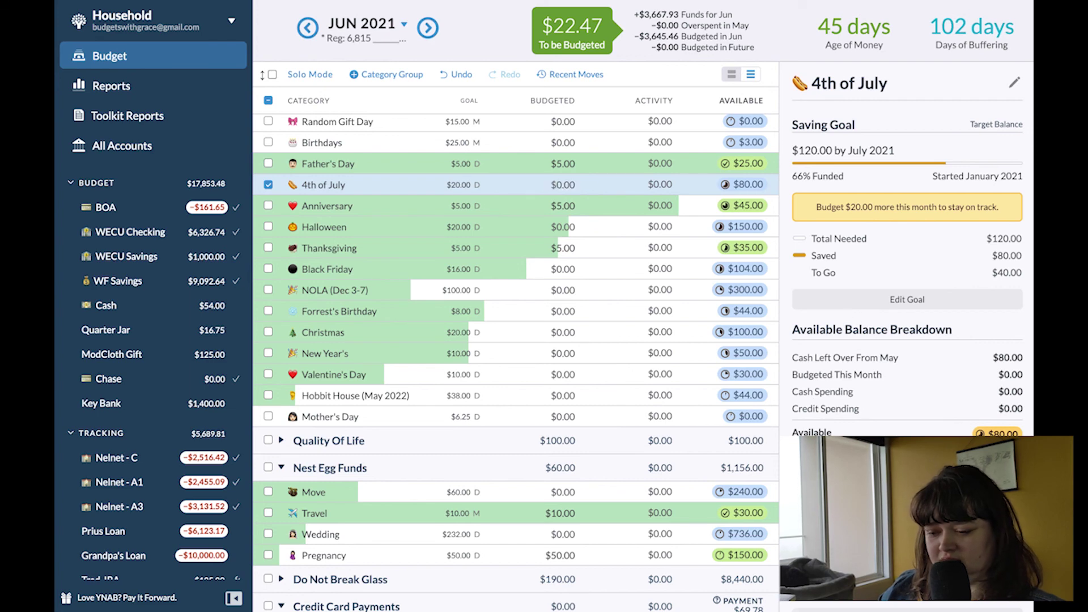
key(Return)
click(268, 184)
scroll(272, 187, up, 4)
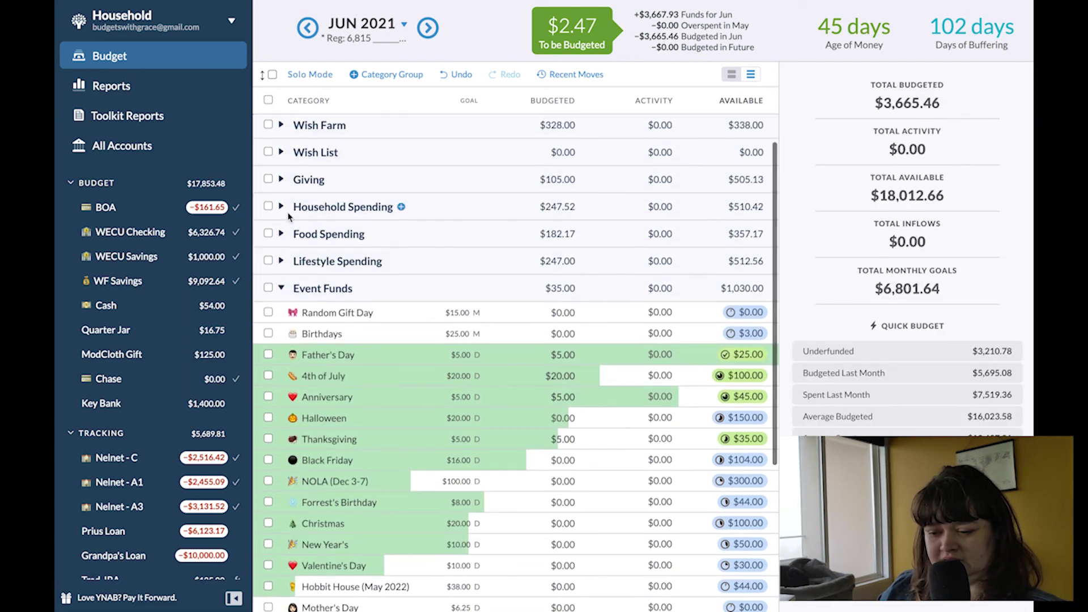
Move the leftover $2.47 from To be Budgeted into Groceries, bringing it to $167.91.
click(281, 207)
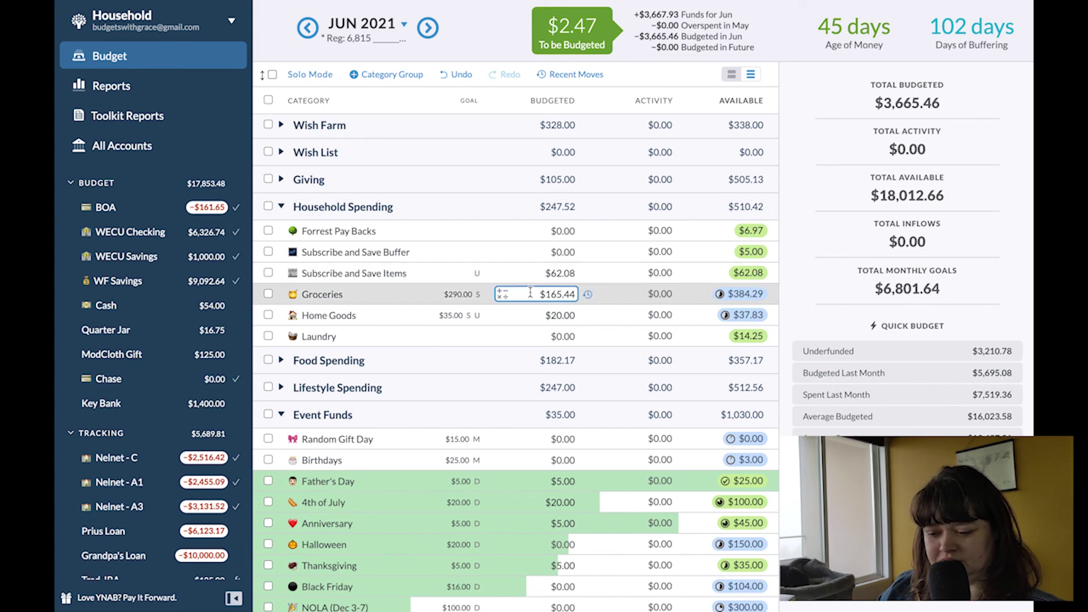
click(572, 40)
text(groc)
key(Return)
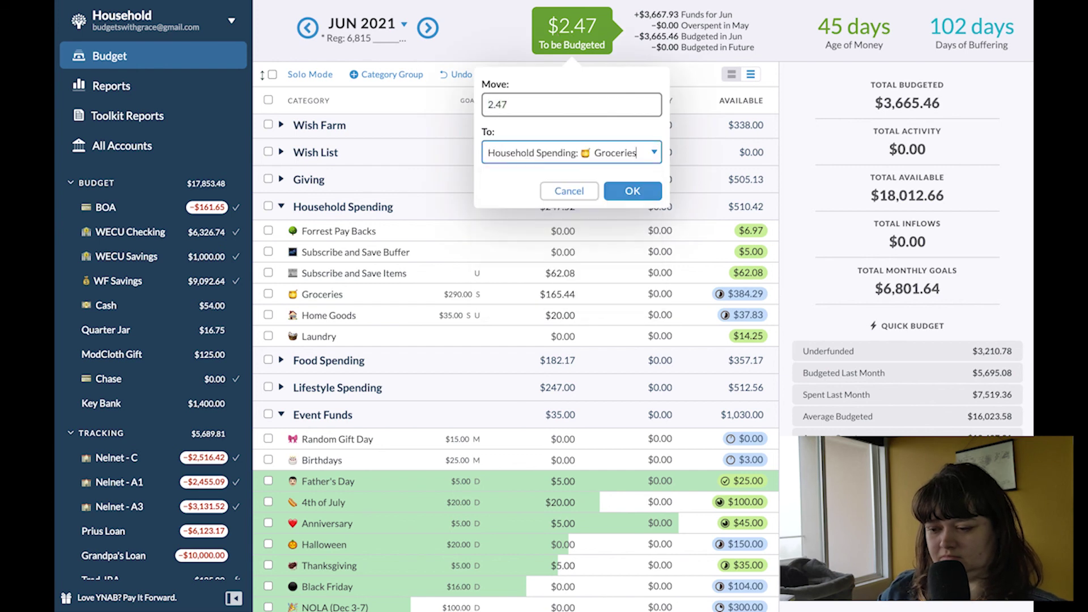
key(Return)
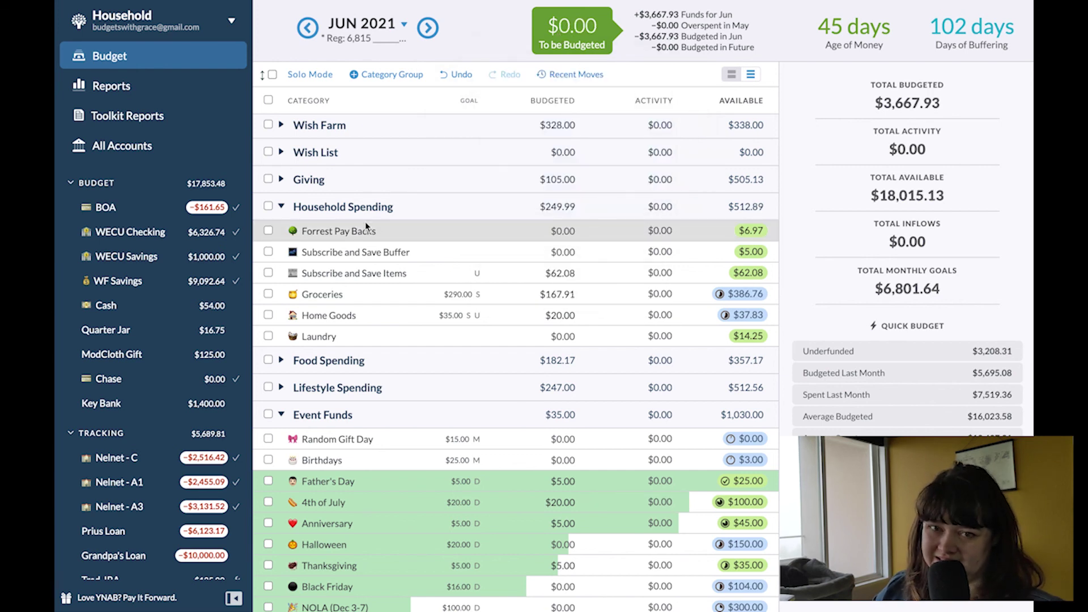